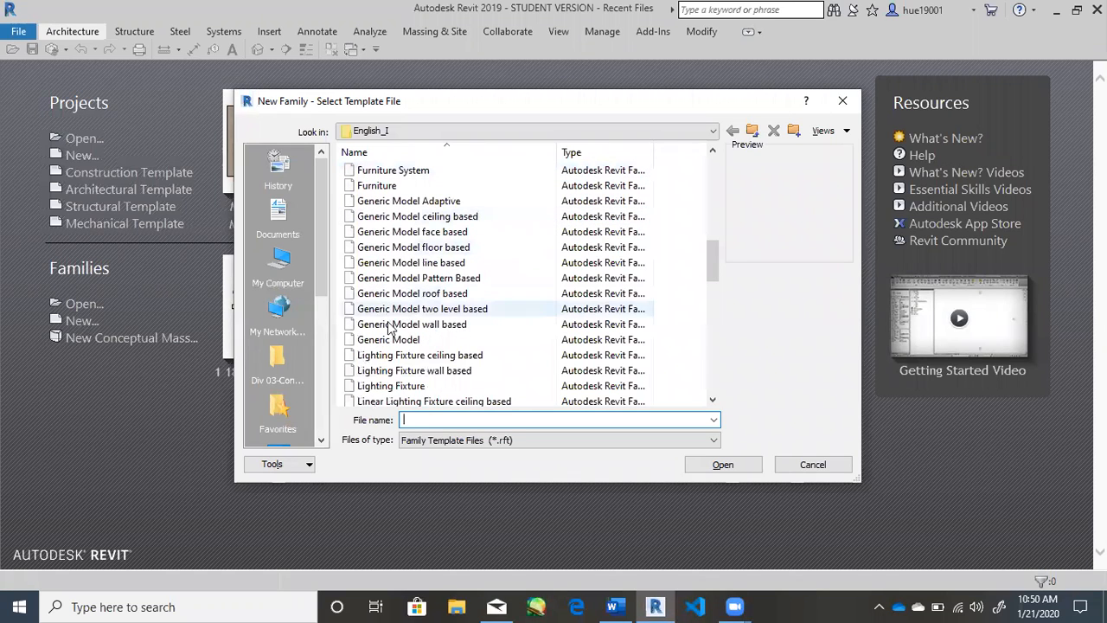
Step: Create a family from the Generic Model wall based template and begin an opening sketch in the Placement Side elevation
click(412, 325)
click(747, 471)
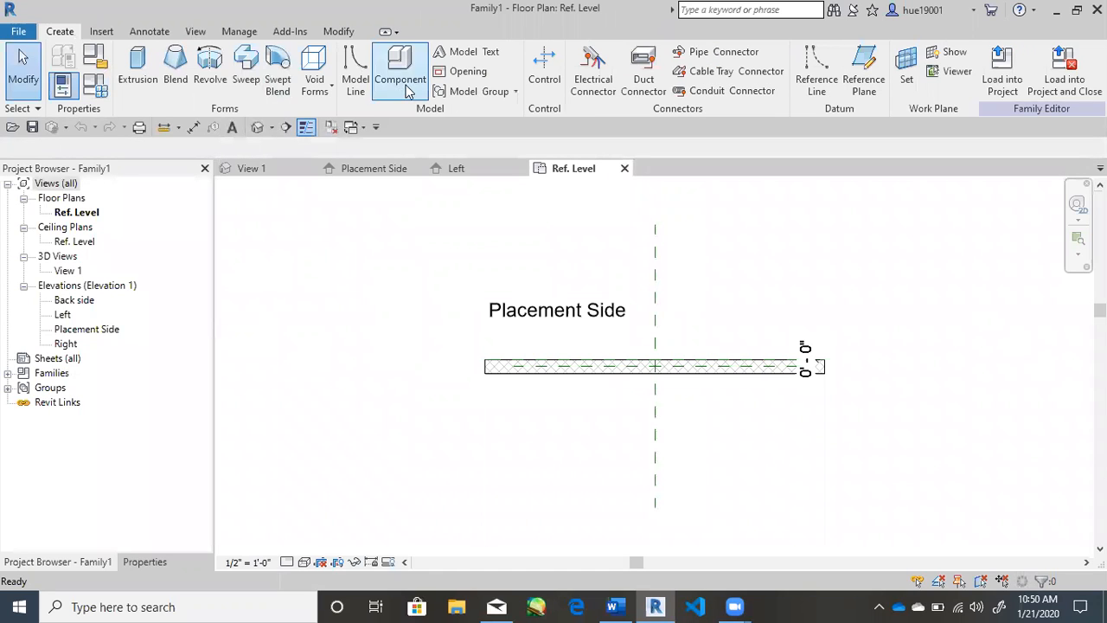
click(468, 71)
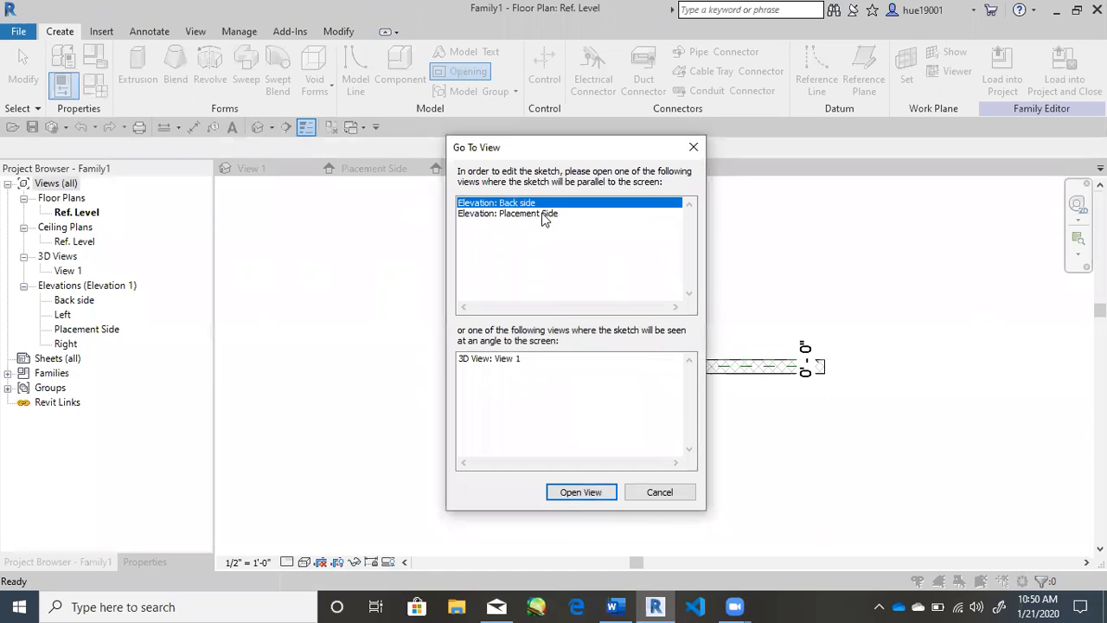
click(544, 214)
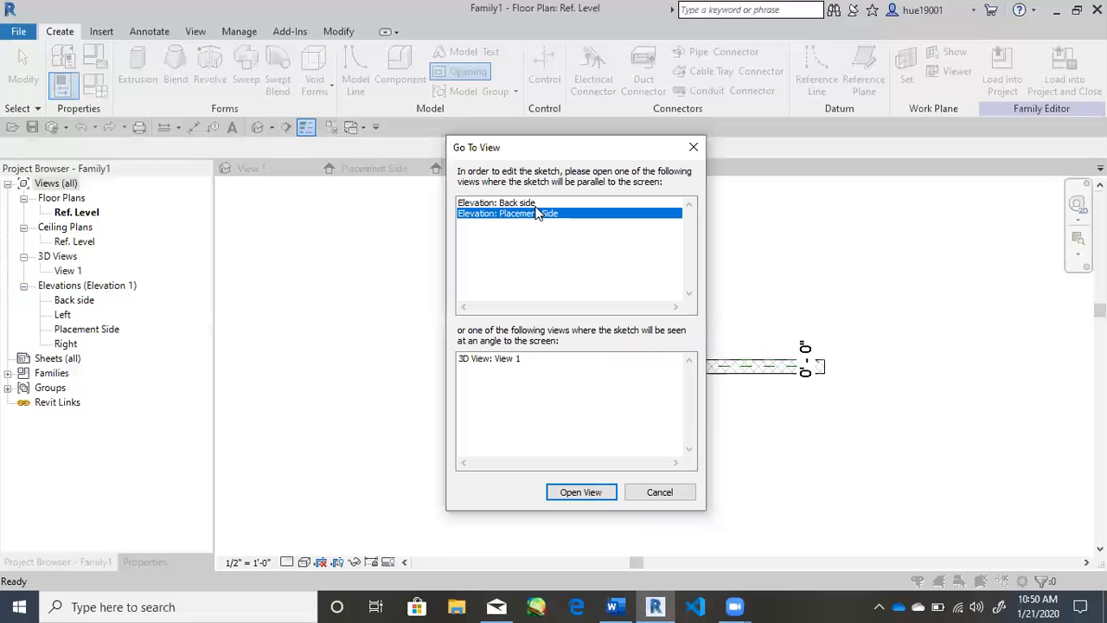
click(579, 492)
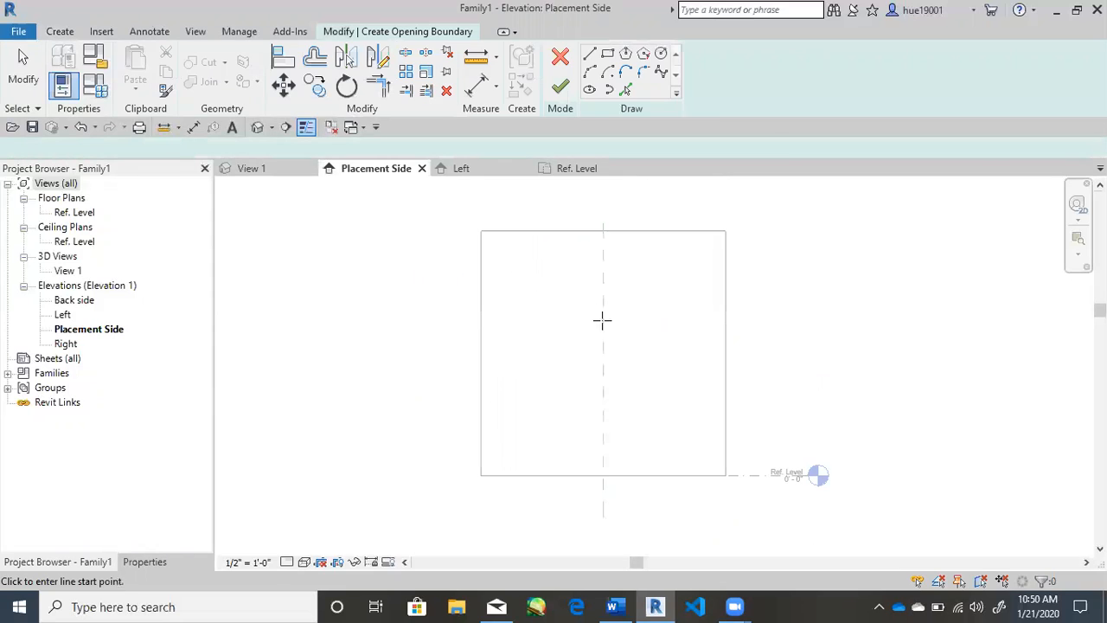
Step: Sketch a 3' wide by 7' high rectangular opening from the centre reference plane at Ref. Level and finish the sketch
middle_drag(568, 388, 434, 252)
scroll(434, 252, down, 1)
click(589, 54)
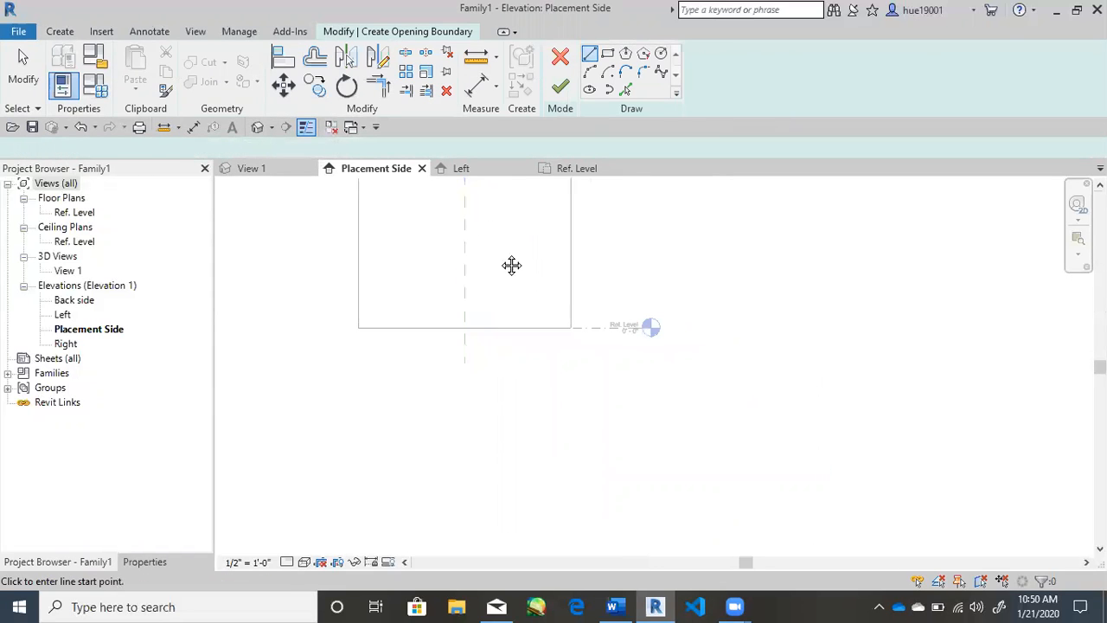
scroll(503, 283, up, 2)
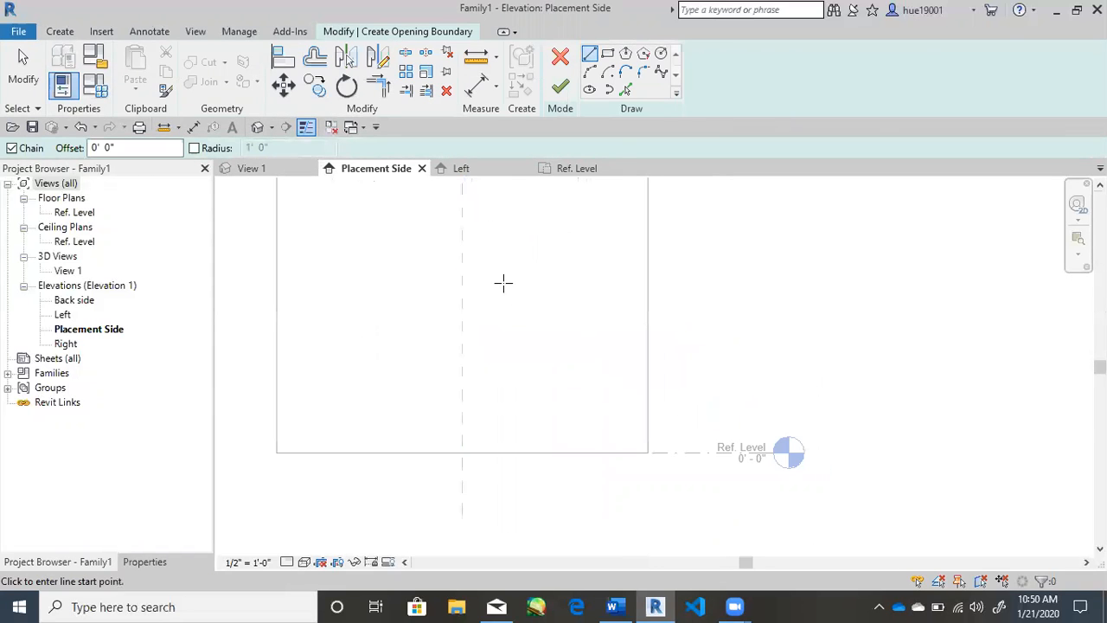
click(461, 452)
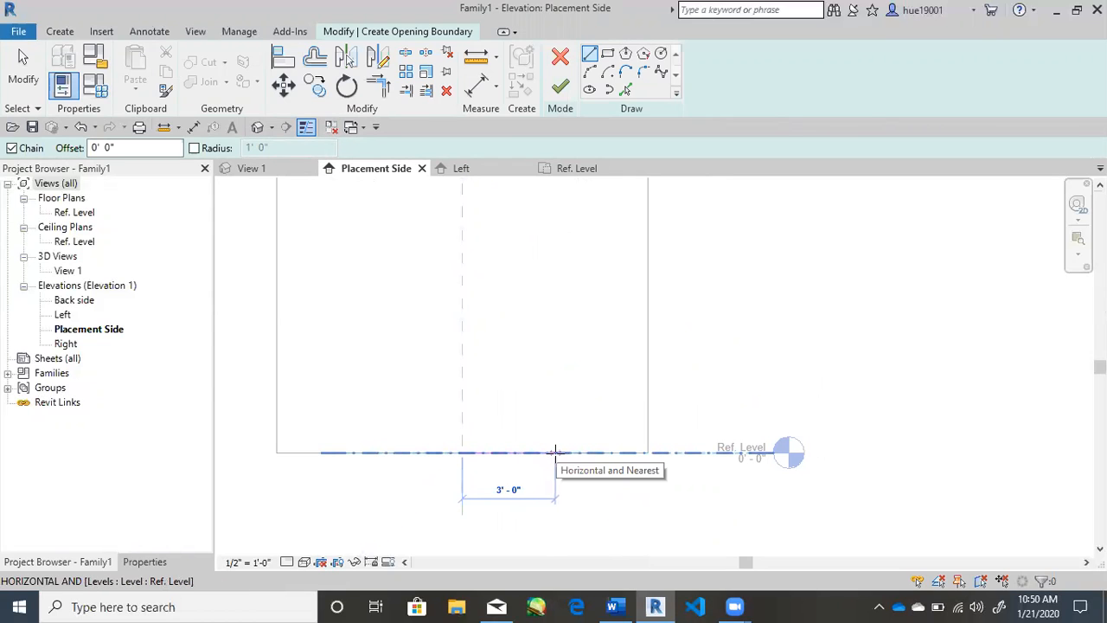
click(555, 452)
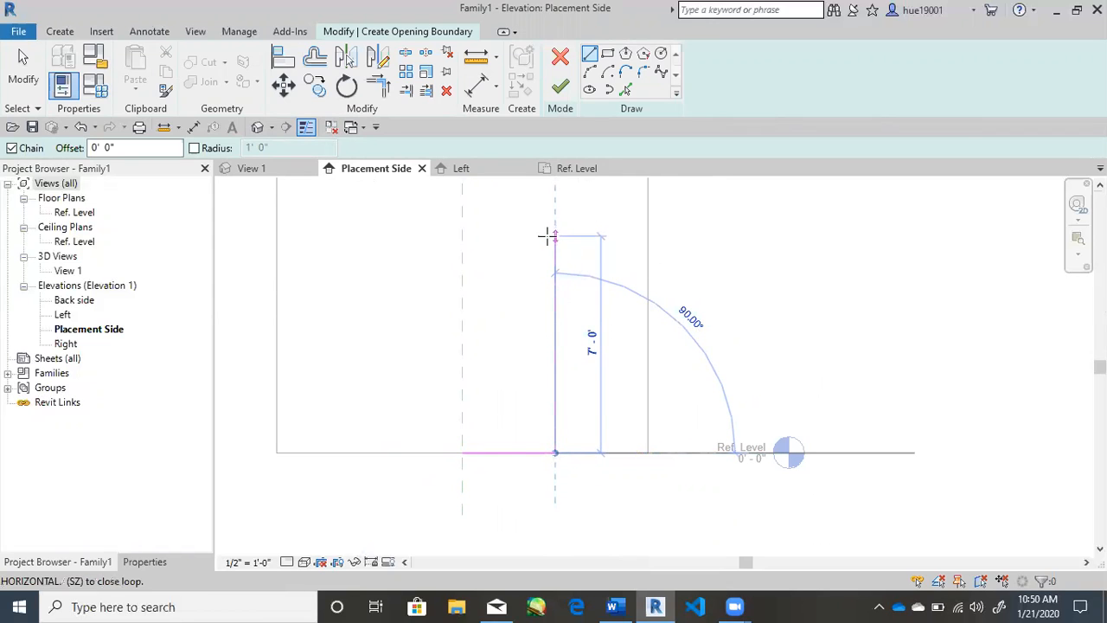
click(552, 235)
click(461, 235)
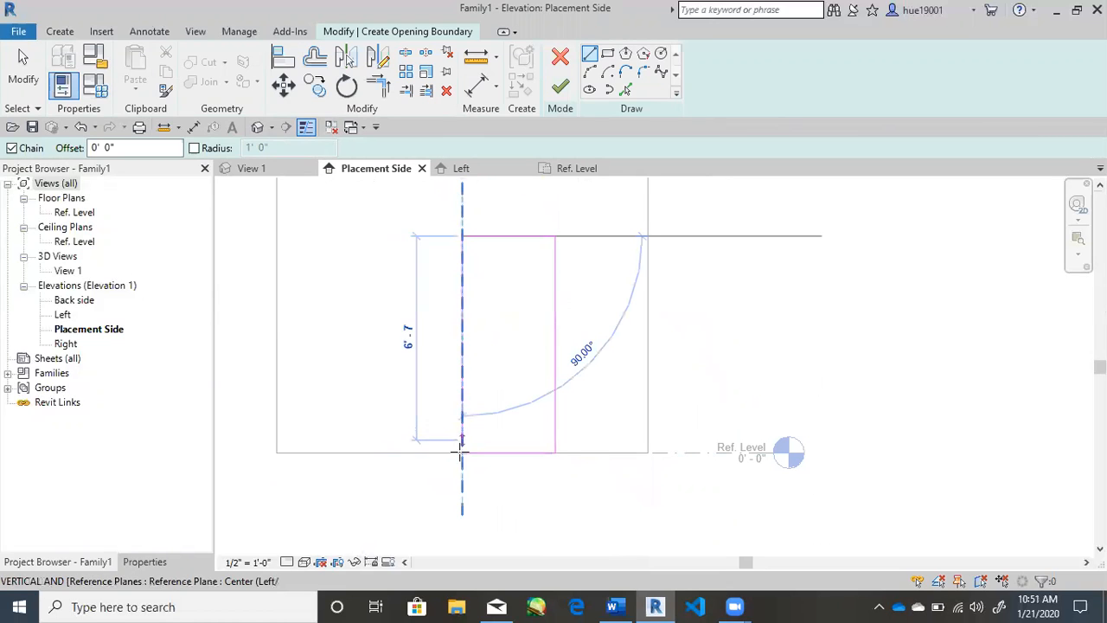
click(462, 452)
click(559, 89)
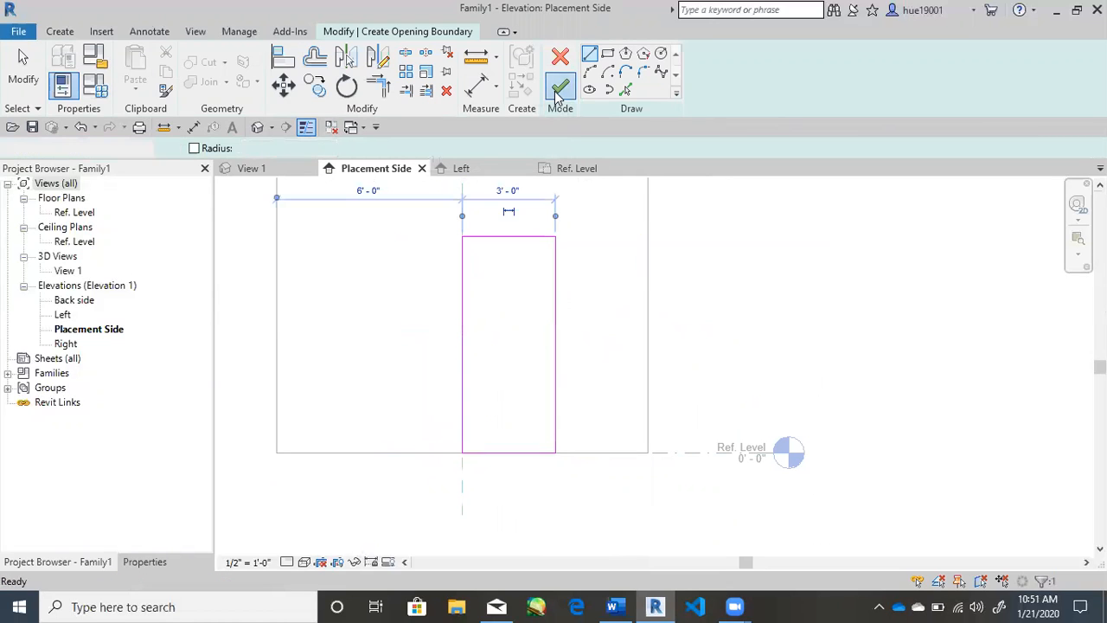
click(663, 314)
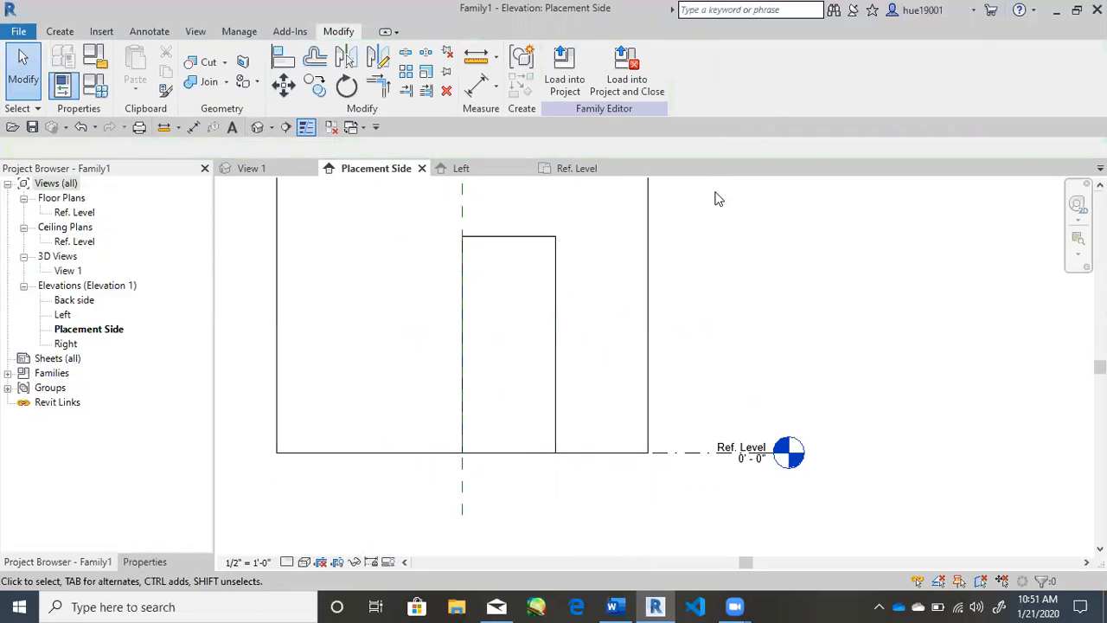
Step: Set the Placement Side elevation's visual style to Realistic to check the wall opening
click(306, 562)
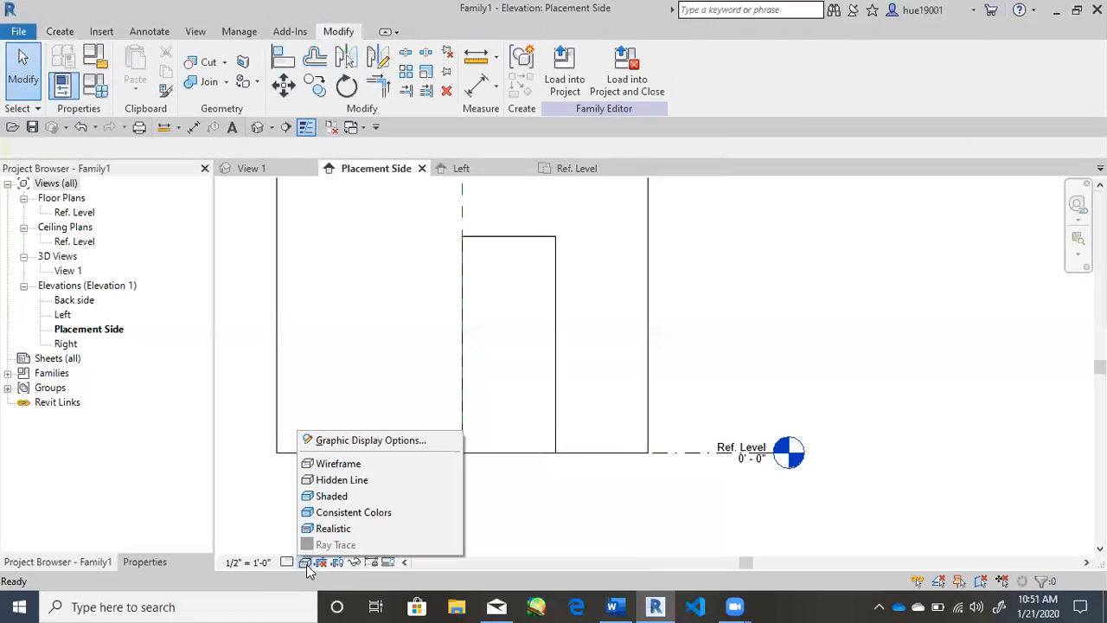
click(322, 529)
middle_drag(668, 253, 665, 371)
middle_drag(566, 351, 542, 262)
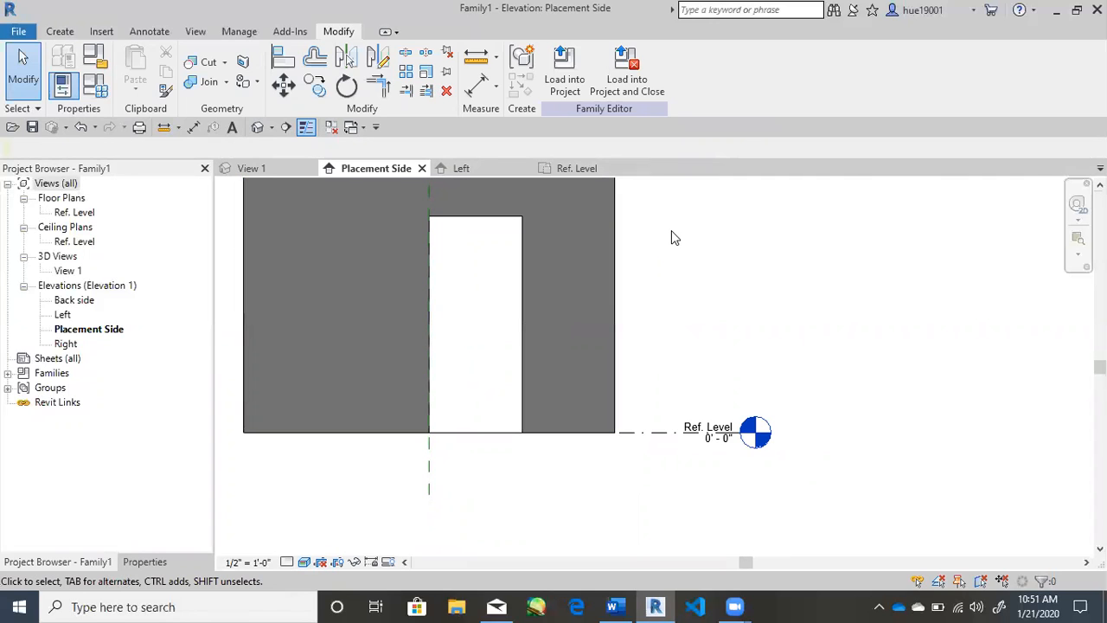
Step: Open the Left elevation and start an extrusion sketch with the Line tool near the opening's head
click(61, 33)
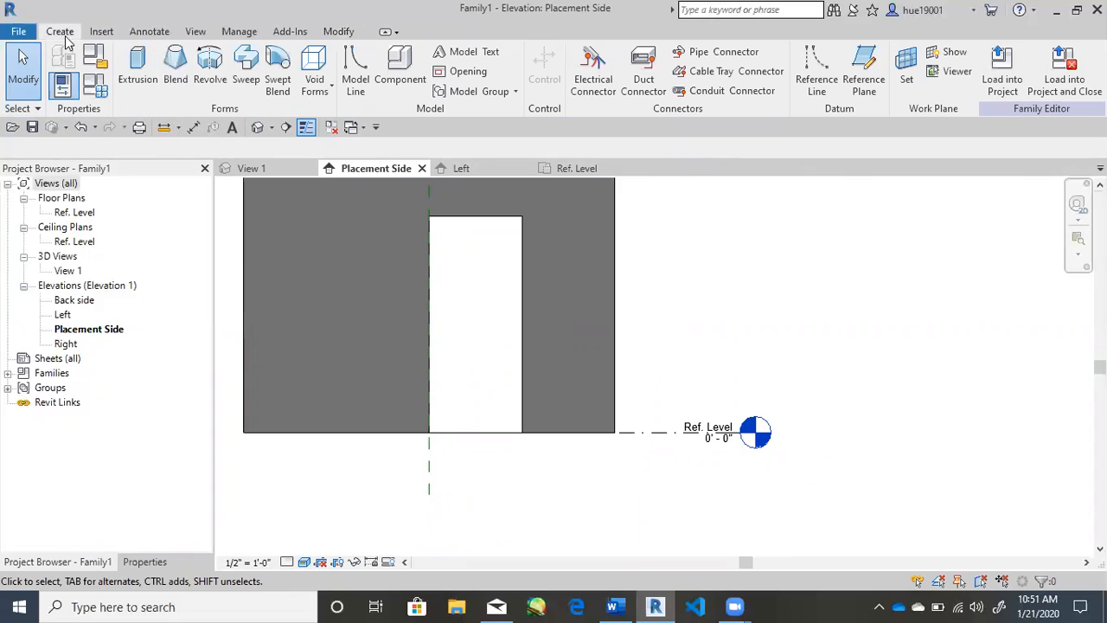
click(468, 168)
middle_drag(688, 316, 484, 213)
scroll(606, 279, up, 2)
mouse_move(546, 295)
middle_down()
mouse_move(571, 301)
mouse_move(555, 294)
middle_up()
scroll(454, 263, up, 1)
middle_drag(432, 254, 457, 308)
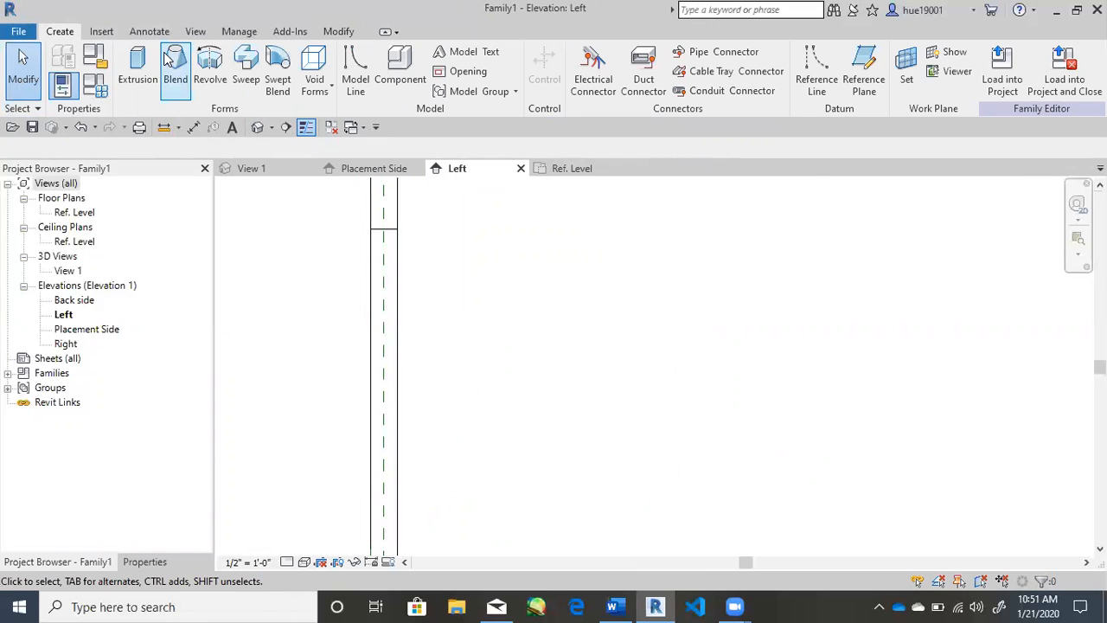
click(138, 69)
mouse_move(408, 264)
middle_down()
mouse_move(452, 257)
mouse_move(487, 297)
mouse_move(474, 275)
mouse_move(477, 289)
middle_up()
scroll(479, 299, up, 2)
scroll(474, 275, up, 1)
click(589, 59)
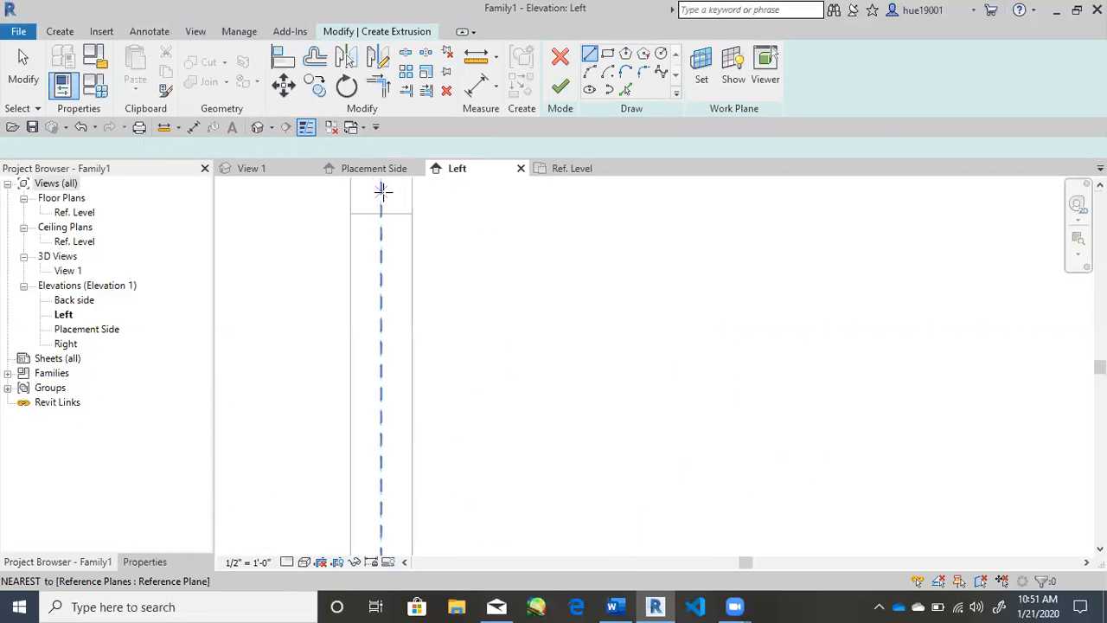
Step: Draw a 7' line down the wall centreline to Ref. Level, 3" across to the wall face, and a short way up it
click(381, 212)
scroll(380, 389, down, 2)
middle_drag(380, 399, 392, 173)
scroll(407, 364, down, 1)
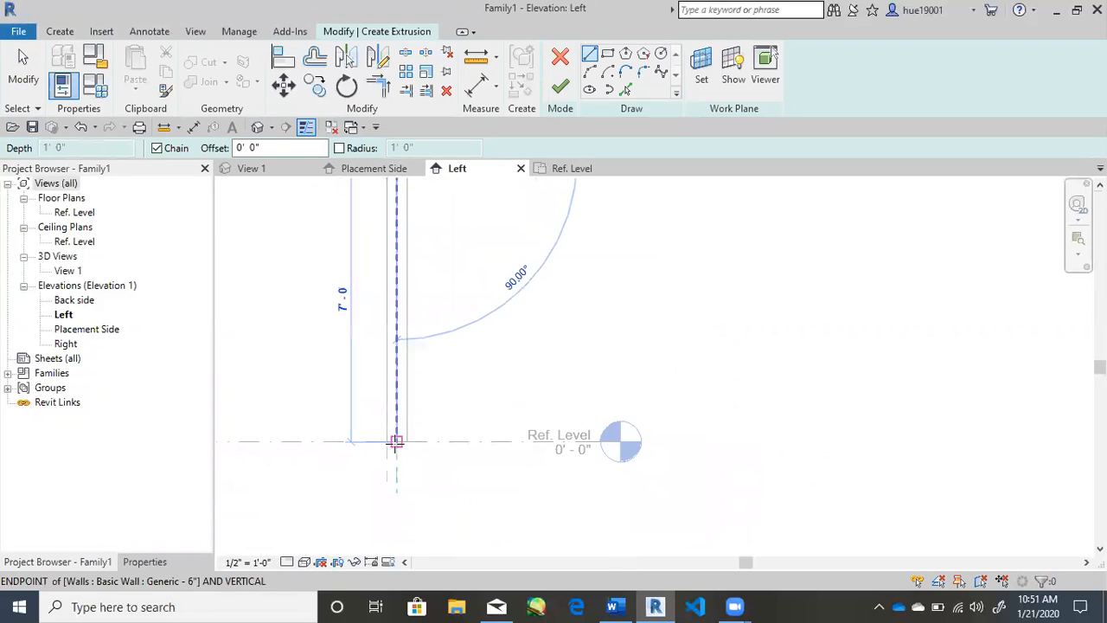
click(396, 441)
scroll(395, 444, up, 2)
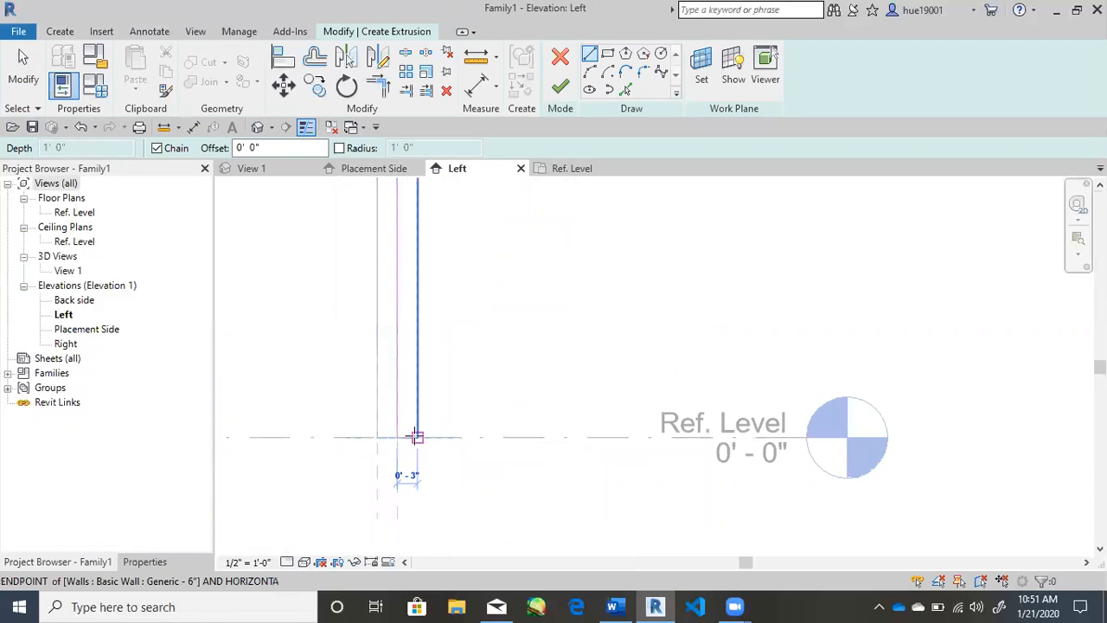
click(416, 390)
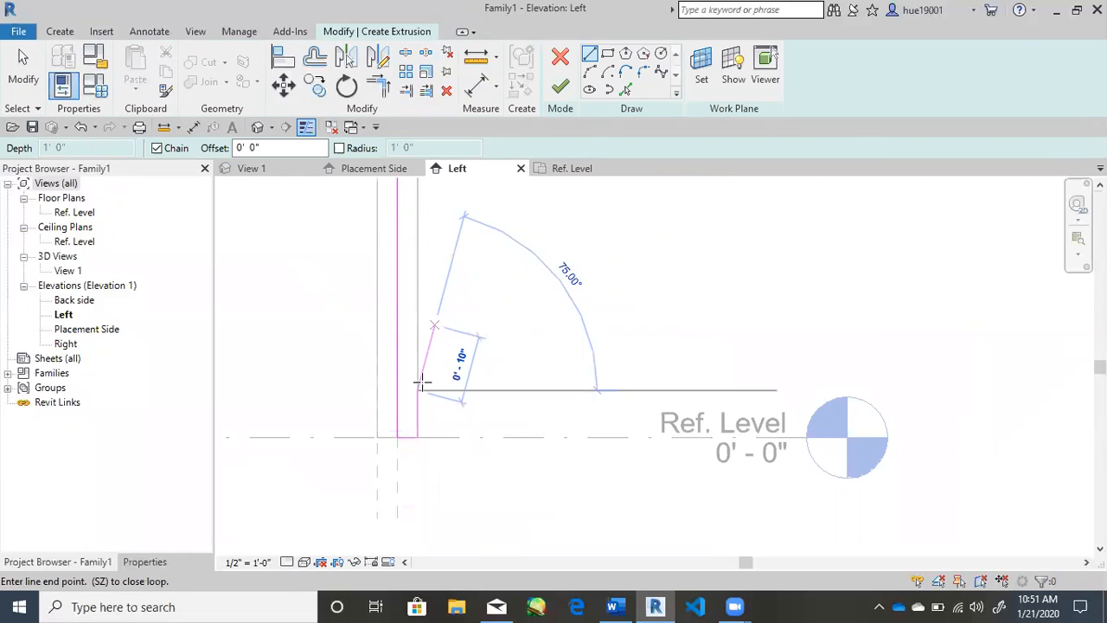
scroll(421, 394, up, 2)
scroll(422, 393, up, 1)
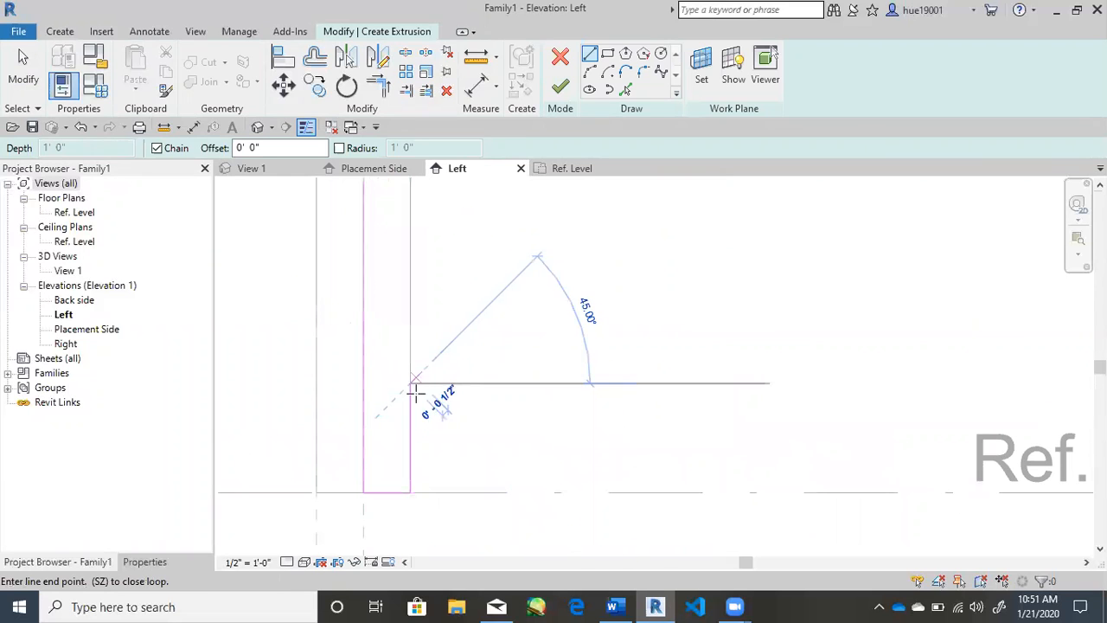
key(Escape)
Step: Draw the profile's top edge 3" from the wall centreline to the wall face, then about 7" down the face
scroll(453, 325, down, 3)
middle_drag(492, 269, 508, 502)
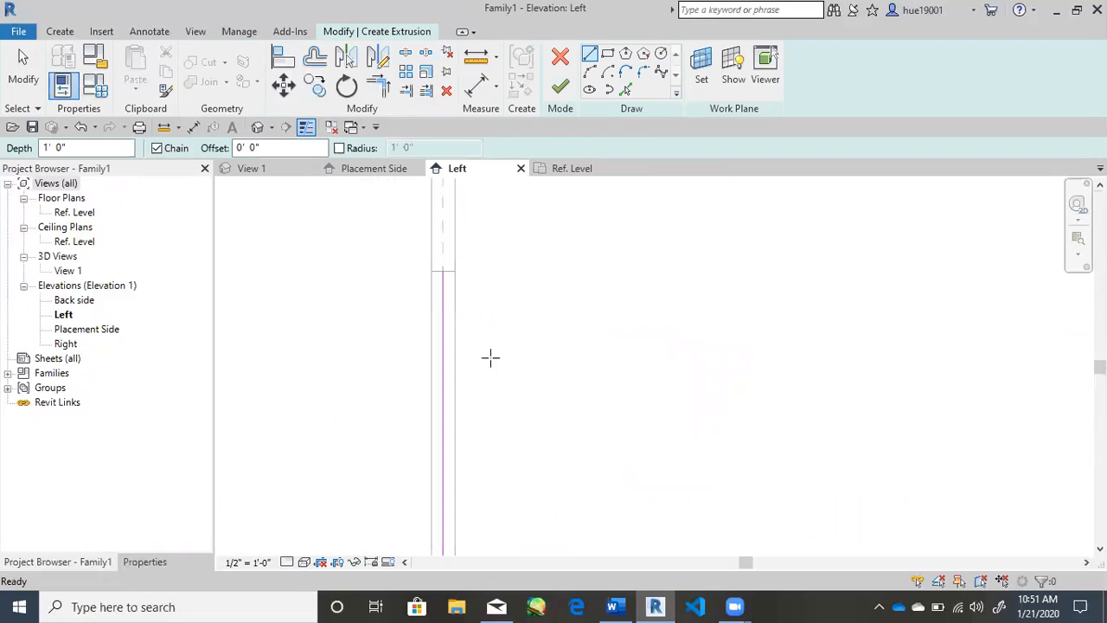
scroll(444, 259, up, 3)
click(435, 294)
click(481, 295)
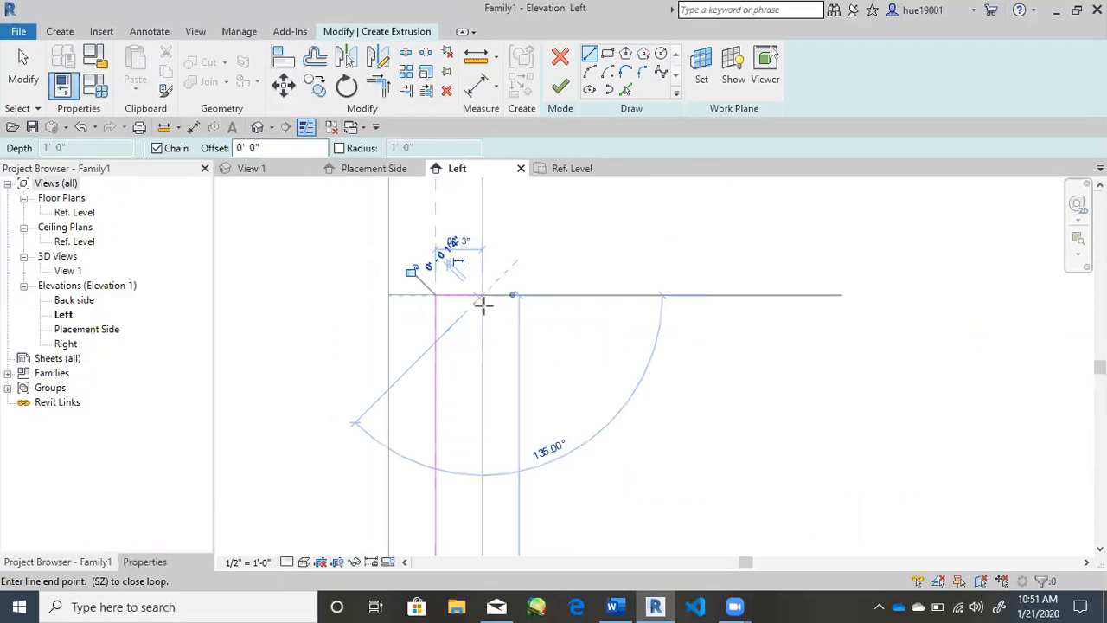
click(481, 404)
scroll(592, 419, down, 2)
scroll(590, 416, down, 1)
middle_drag(587, 404, 500, 279)
key(Escape)
key(Escape)
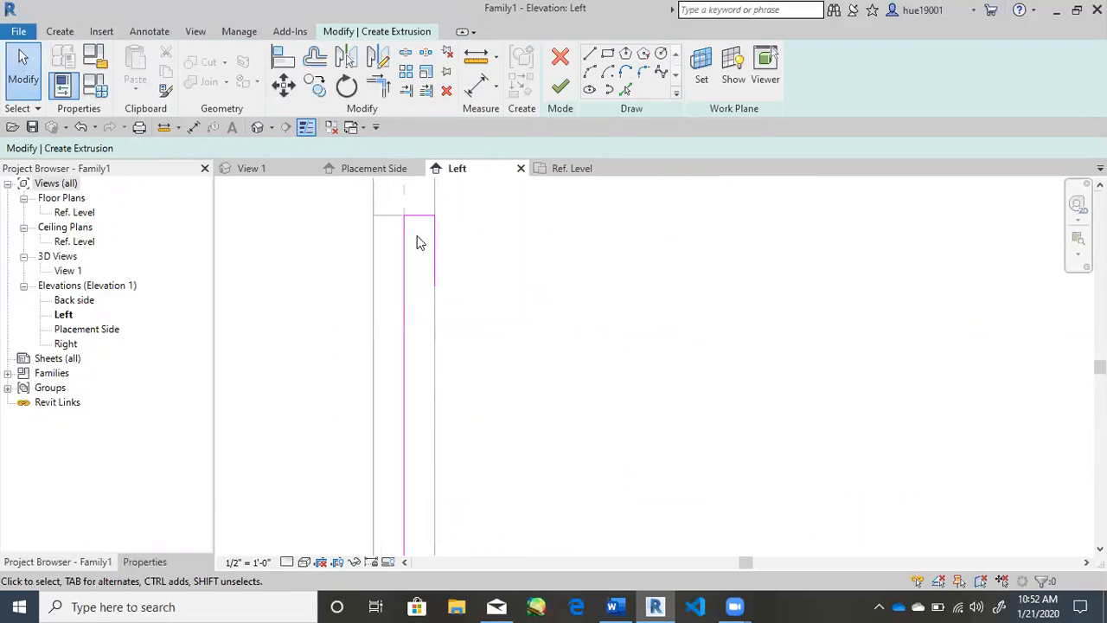
scroll(408, 363, down, 2)
mouse_move(408, 357)
middle_down()
mouse_move(399, 286)
mouse_move(486, 317)
middle_up()
scroll(399, 286, up, 1)
click(590, 53)
scroll(404, 363, up, 2)
middle_drag(485, 223, 478, 346)
scroll(487, 357, up, 2)
scroll(571, 271, up, 2)
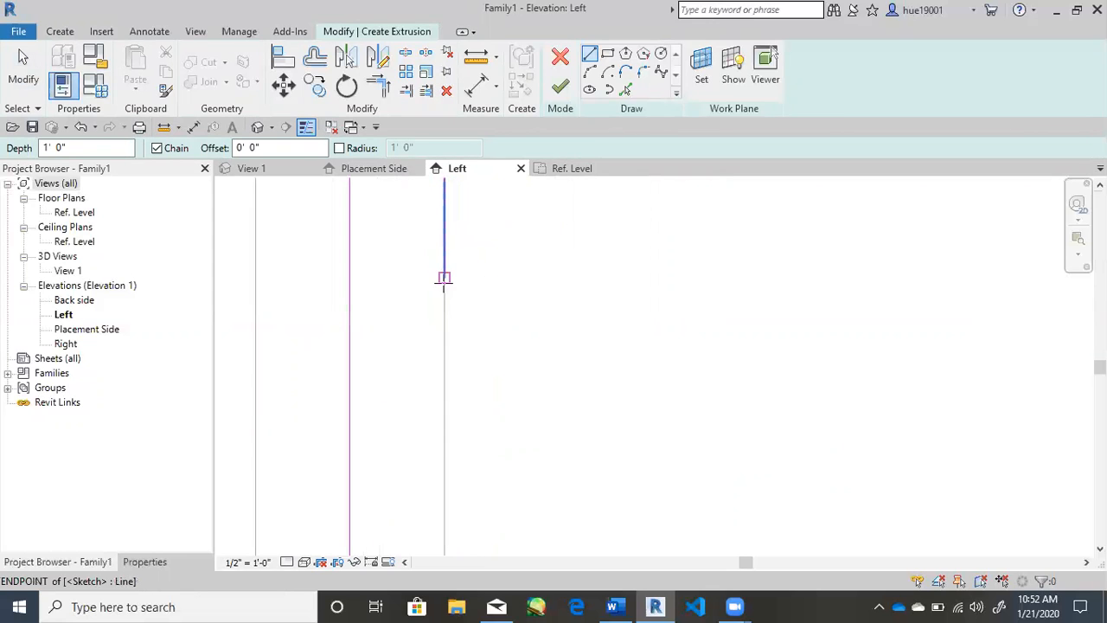
click(444, 277)
middle_drag(458, 286, 501, 363)
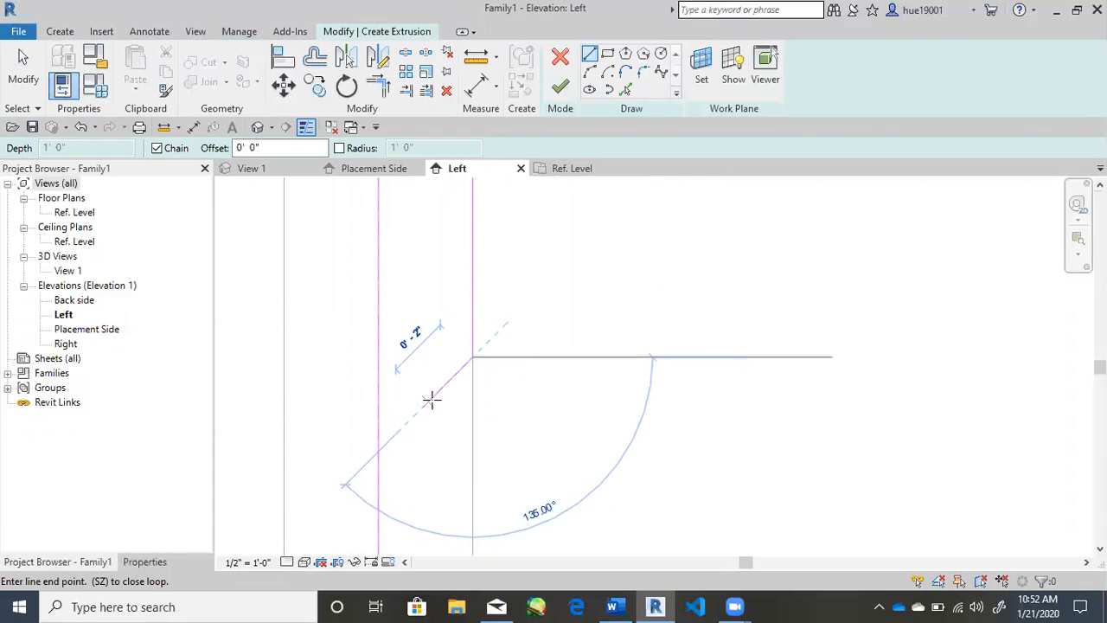
scroll(431, 399, down, 3)
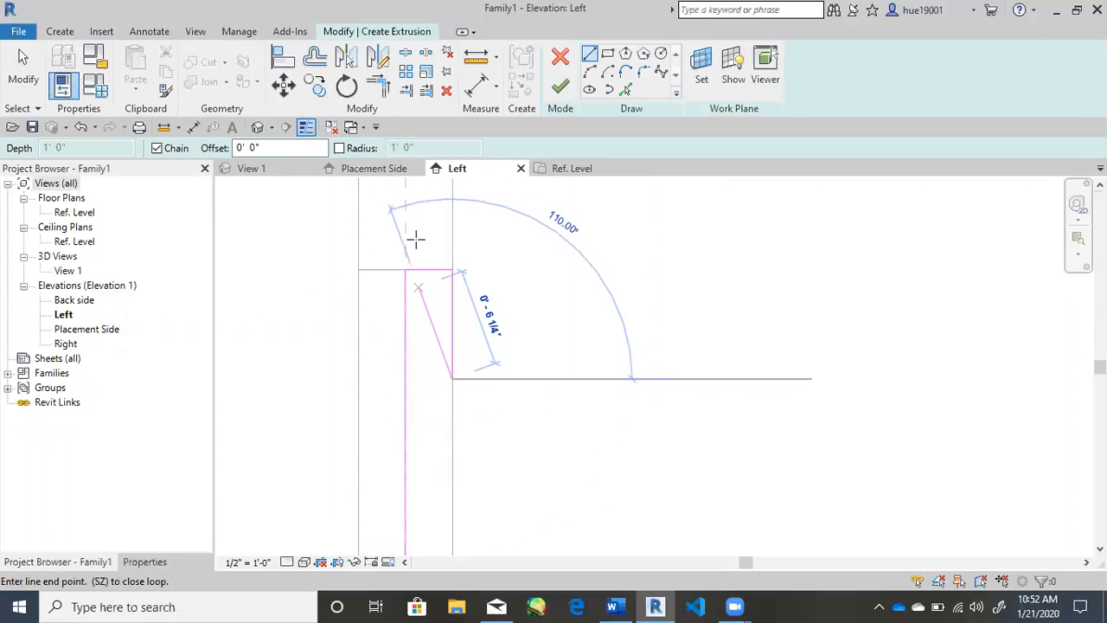
key(Escape)
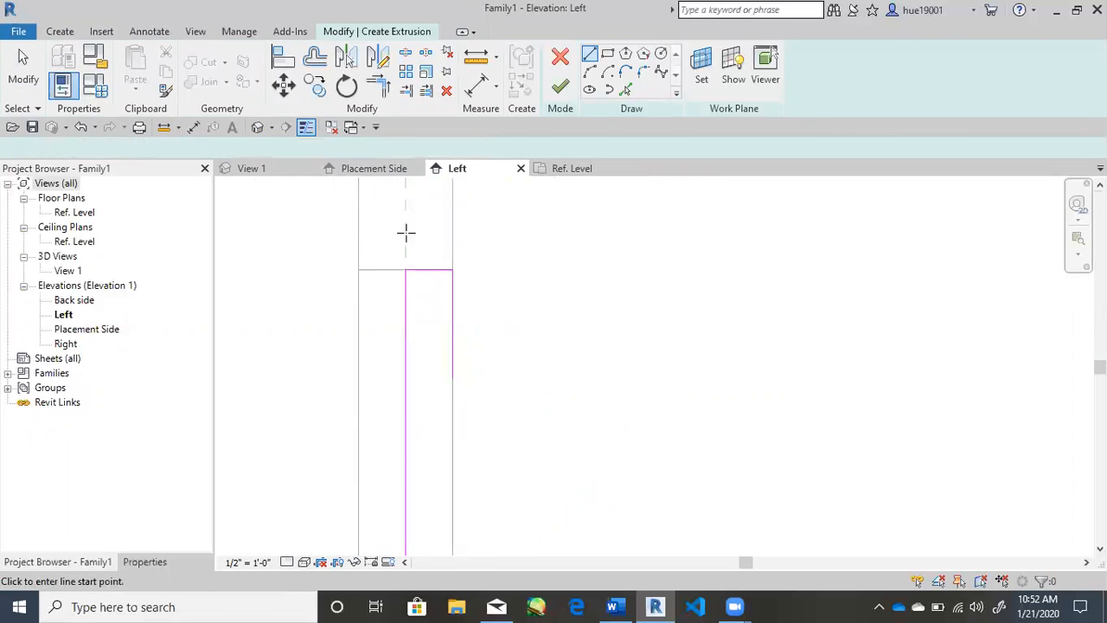
Step: Draw a vertical guide line about 1'-1" down from the midpoint of the profile's top edge
click(428, 271)
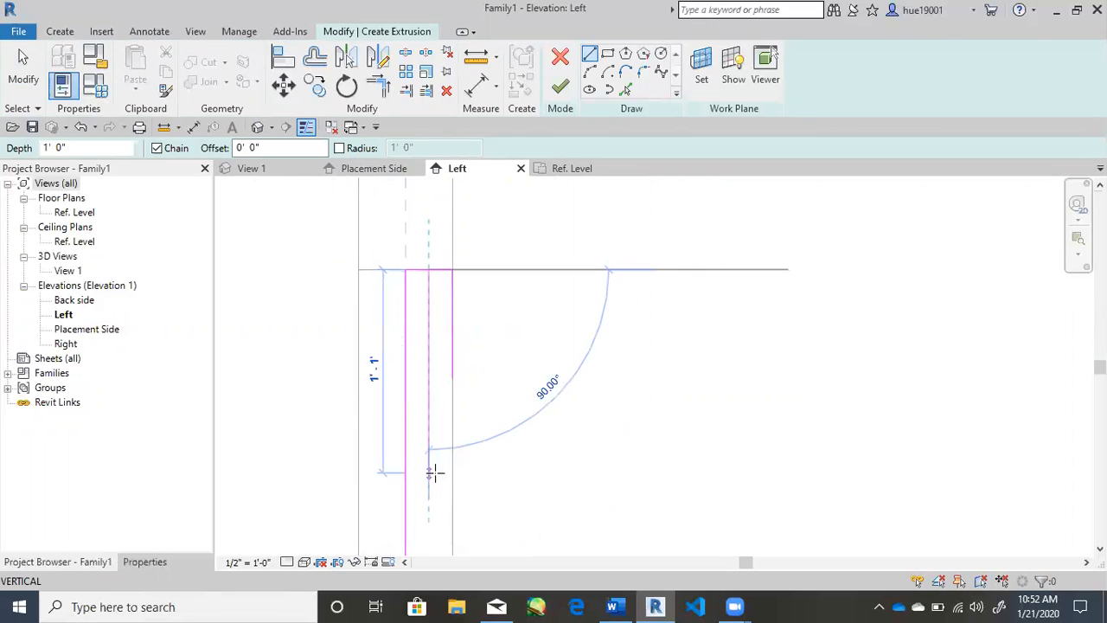
click(429, 473)
key(Escape)
Step: Draw a 45° diagonal line from the lower end of the short upper face line down to the vertical guide line
click(451, 271)
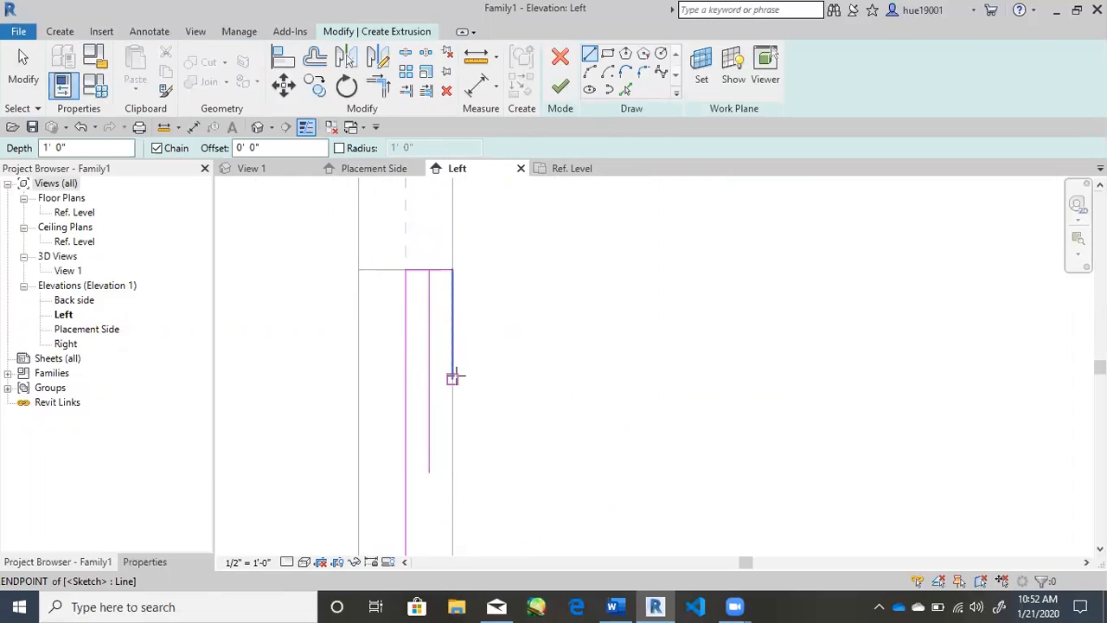
click(453, 378)
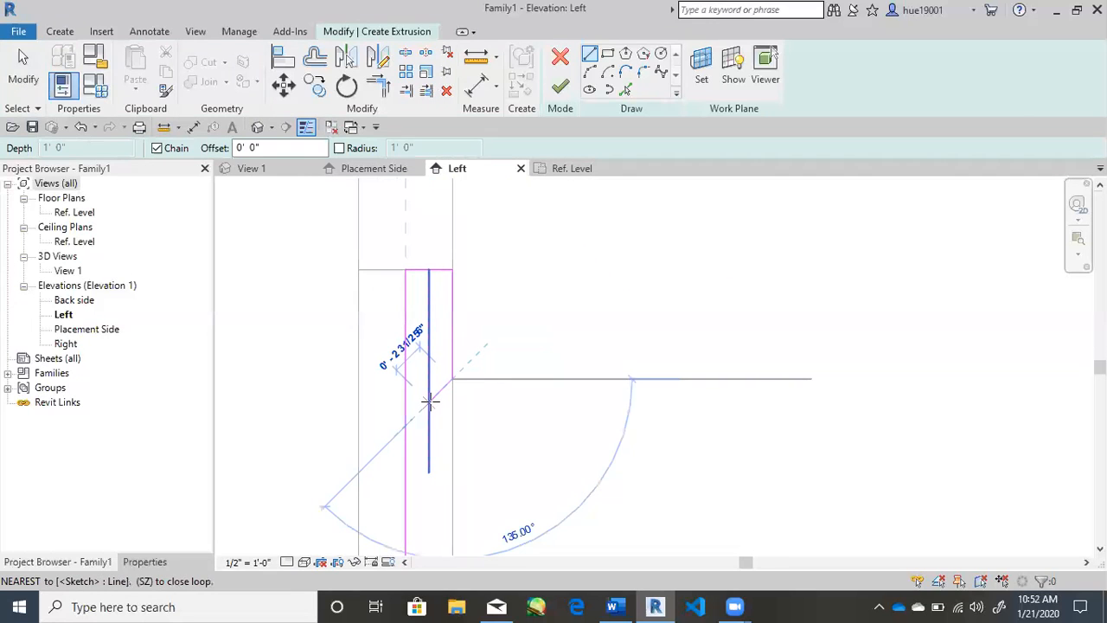
click(429, 400)
key(Escape)
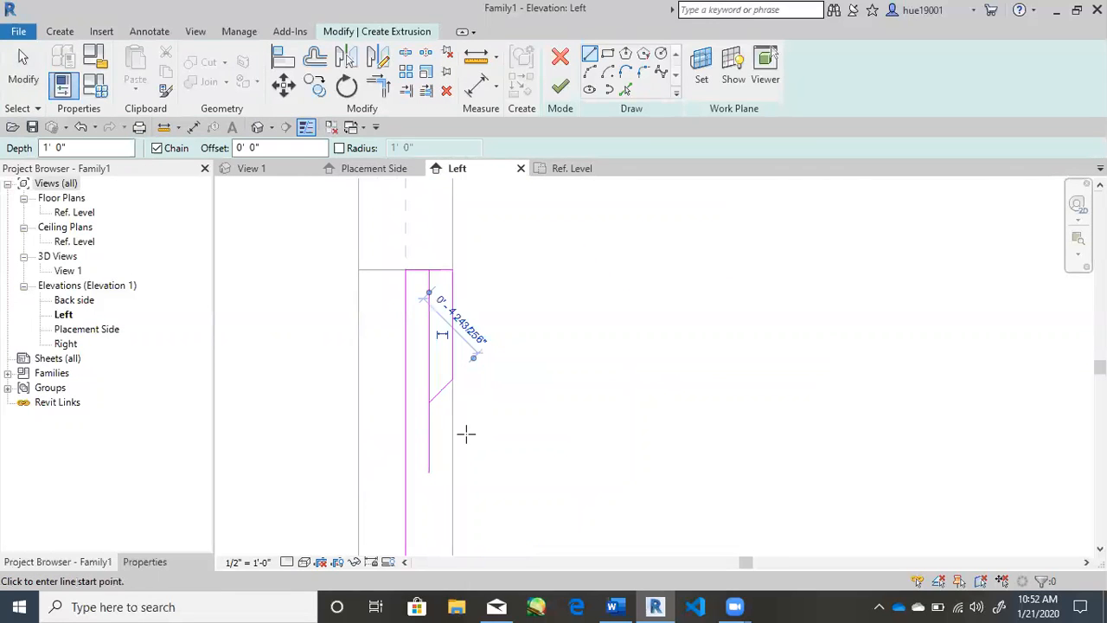
Step: Move the diagonal line's inner end up along the guide line to make the line horizontal
click(441, 390)
key(Escape)
key(Escape)
scroll(435, 396, up, 2)
click(435, 398)
drag(424, 407, 425, 366)
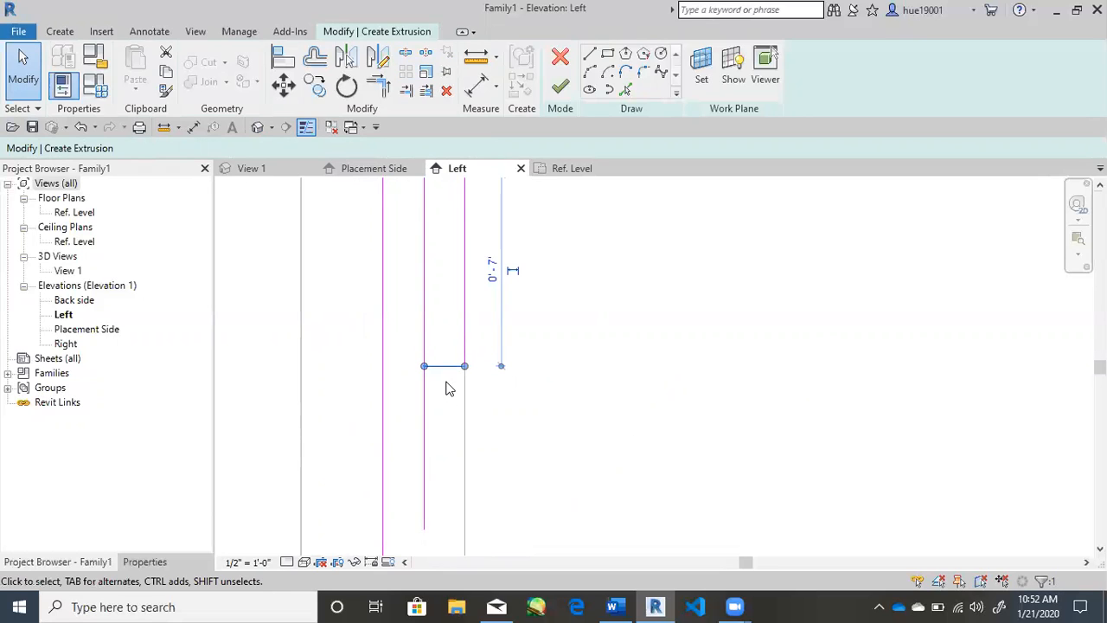
Step: Move the horizontal line's inner end back down the guide line to make it a diagonal again
click(591, 53)
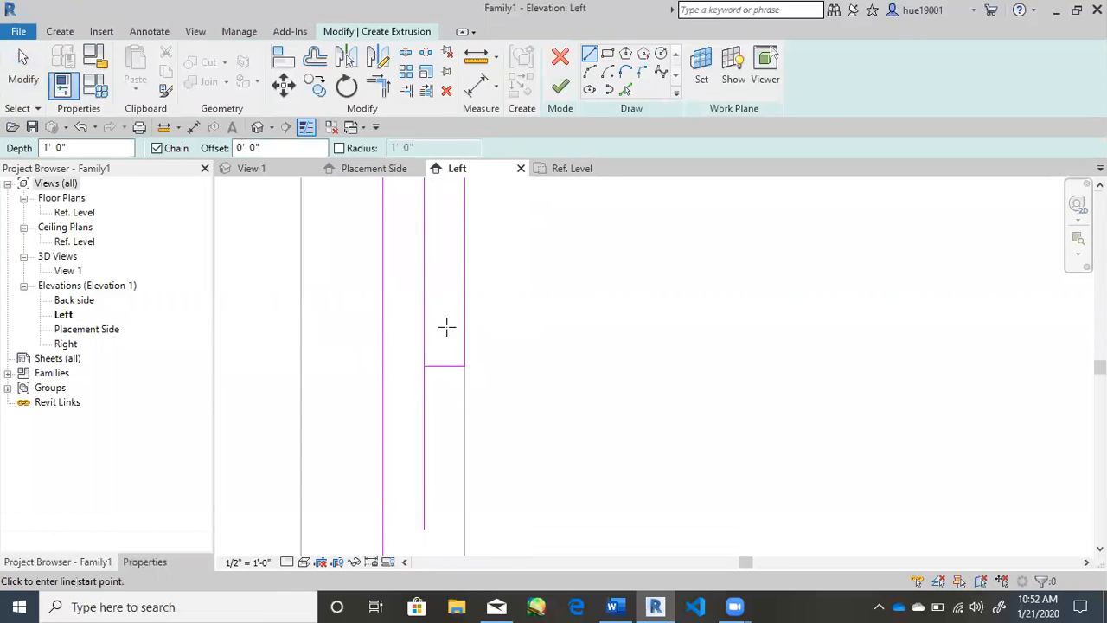
key(Escape)
click(437, 365)
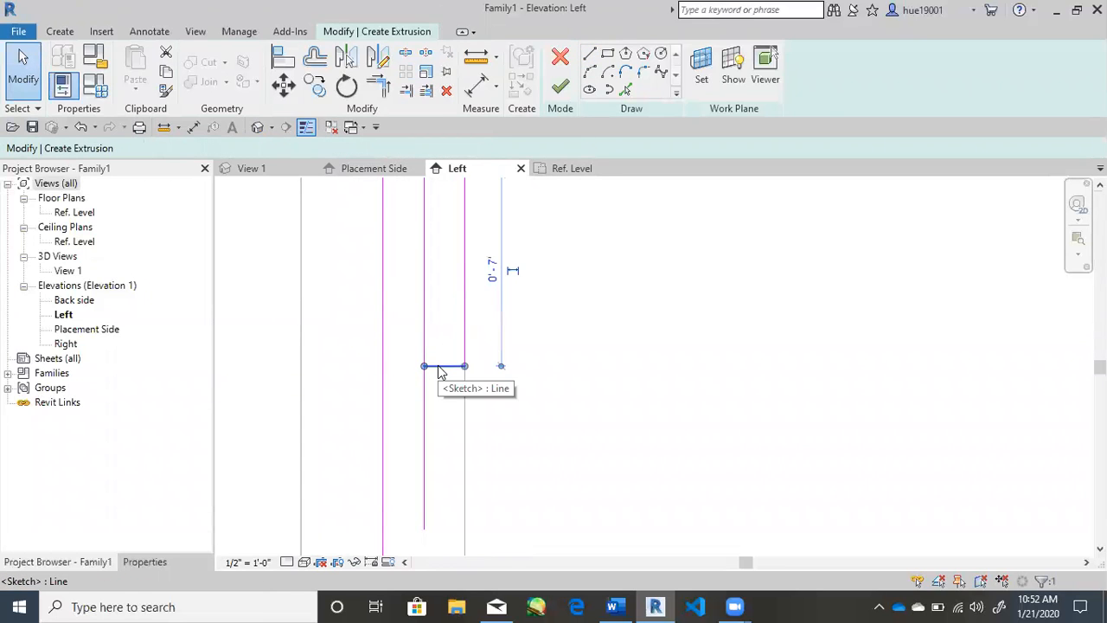
drag(424, 366, 425, 405)
scroll(543, 326, down, 2)
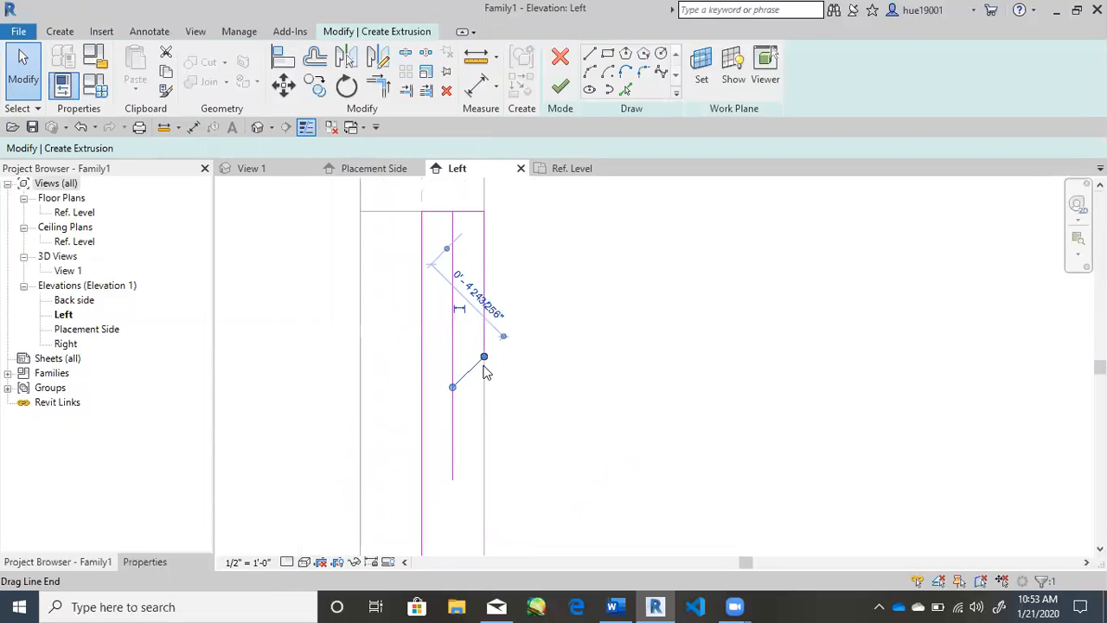
Step: Shorten the vertical guide line down to the diagonal's inner end and delete what is left of it
scroll(484, 361, up, 1)
middle_drag(526, 376, 514, 360)
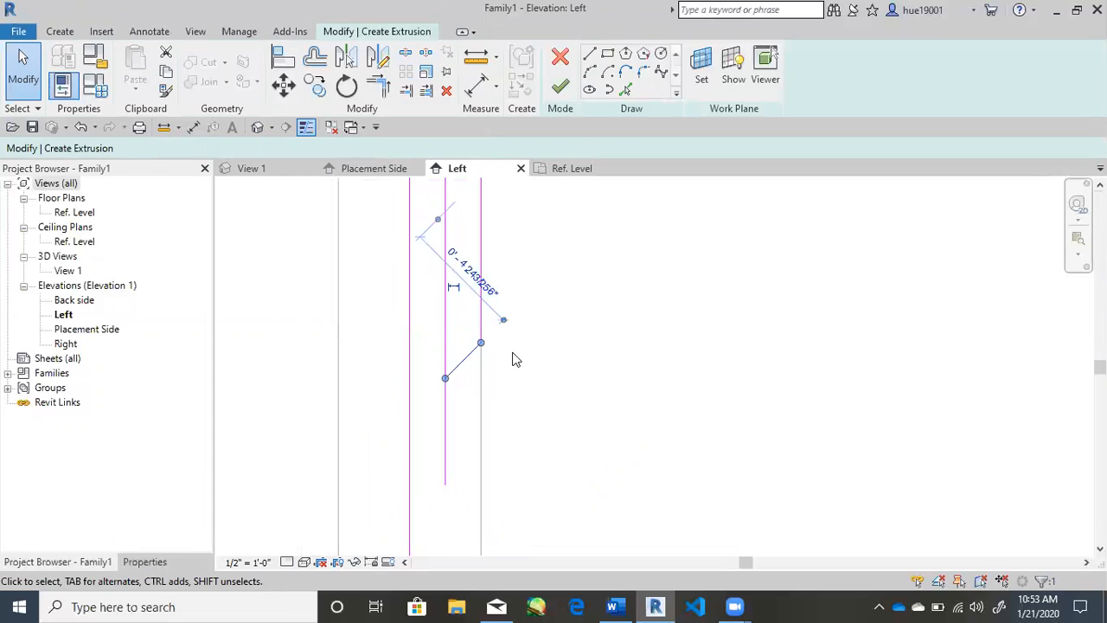
click(535, 313)
scroll(460, 266, down, 3)
scroll(461, 267, up, 2)
click(449, 260)
drag(447, 202, 447, 350)
scroll(489, 361, up, 2)
click(544, 415)
middle_drag(549, 380, 548, 364)
click(426, 434)
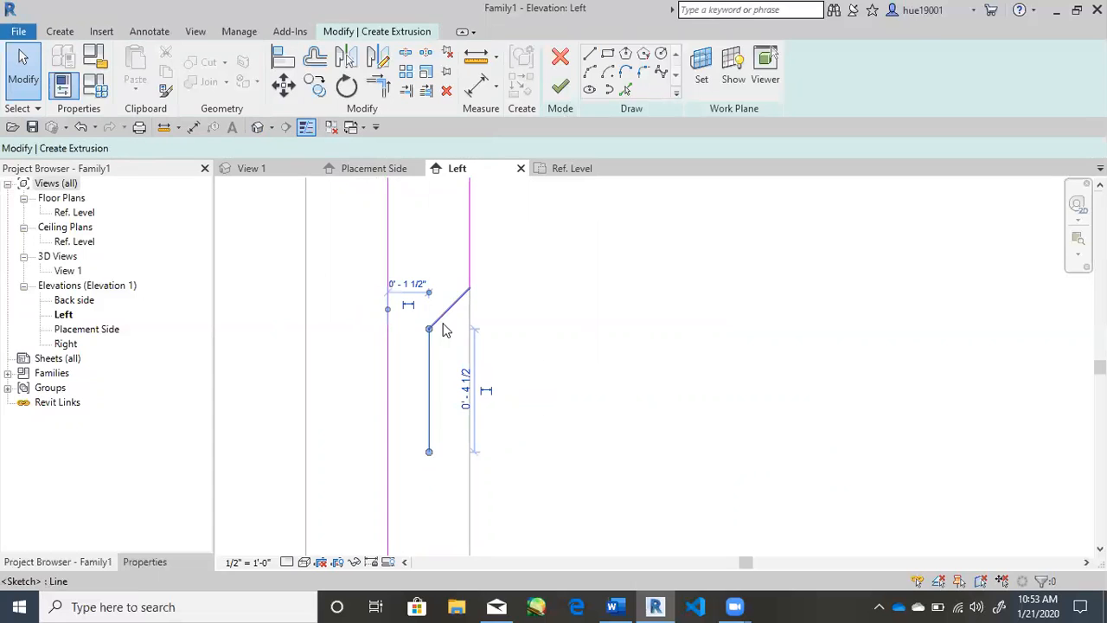
key(Delete)
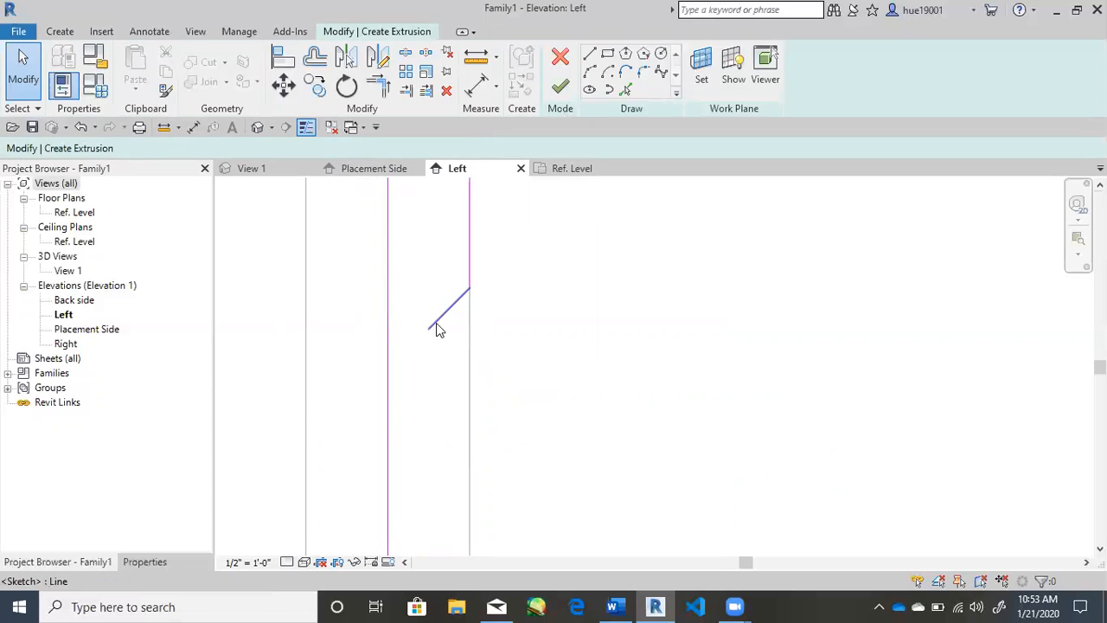
Step: Draw a second 45° line from the first diagonal's inner end down to the wall face to form a V-notch
key(l)
key(i)
click(430, 328)
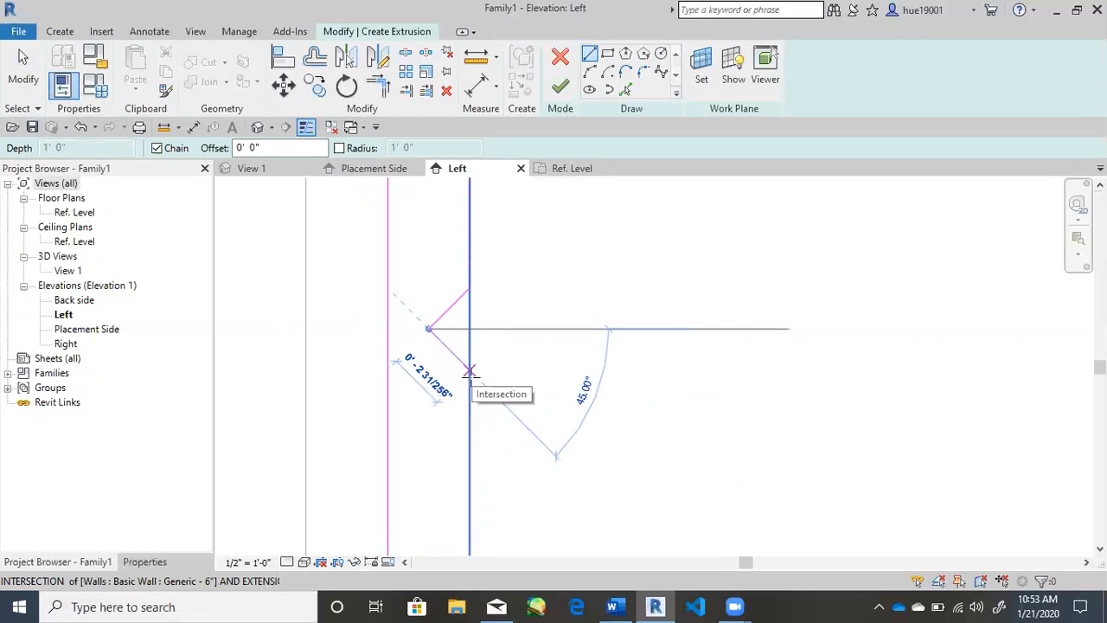
click(469, 373)
Step: Continue the profile with a vertical line down the wall face from the notch's lower corner
scroll(469, 375, down, 2)
mouse_move(527, 423)
middle_down()
mouse_move(403, 216)
mouse_move(486, 271)
mouse_move(546, 279)
middle_up()
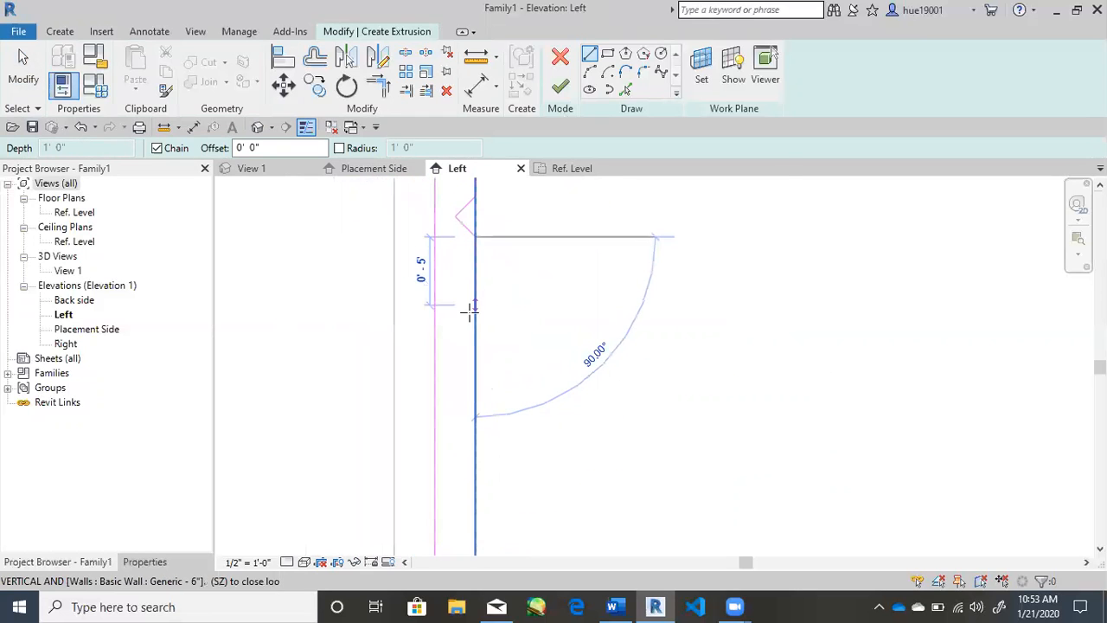
click(469, 405)
scroll(472, 428, down, 3)
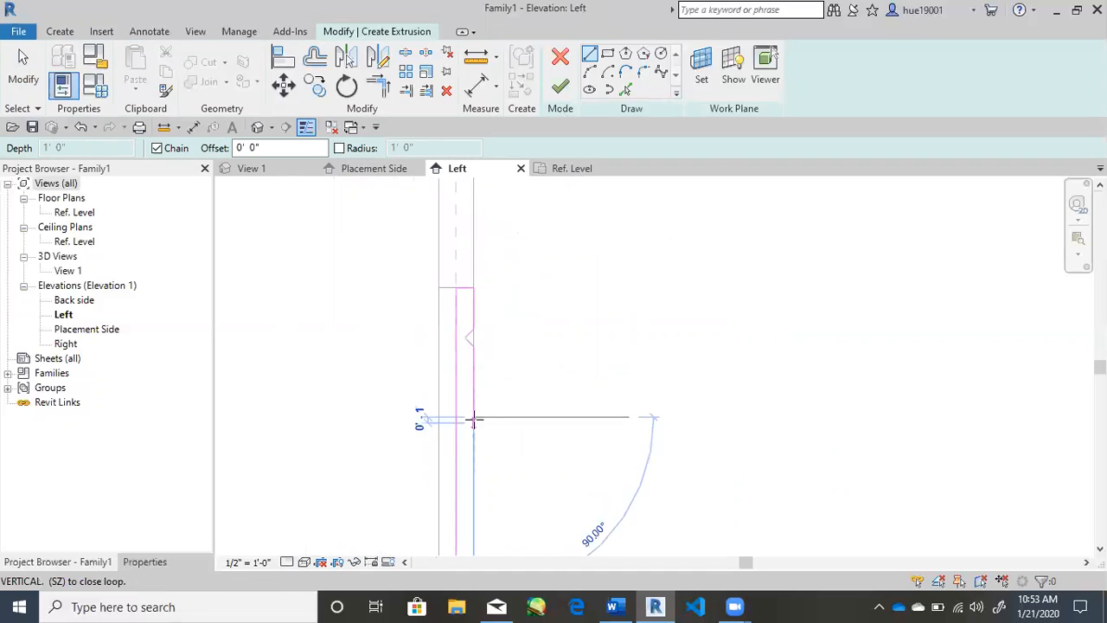
Step: Draw a new vertical guide line from the notch's tip down past the end of the face line
scroll(458, 428, up, 4)
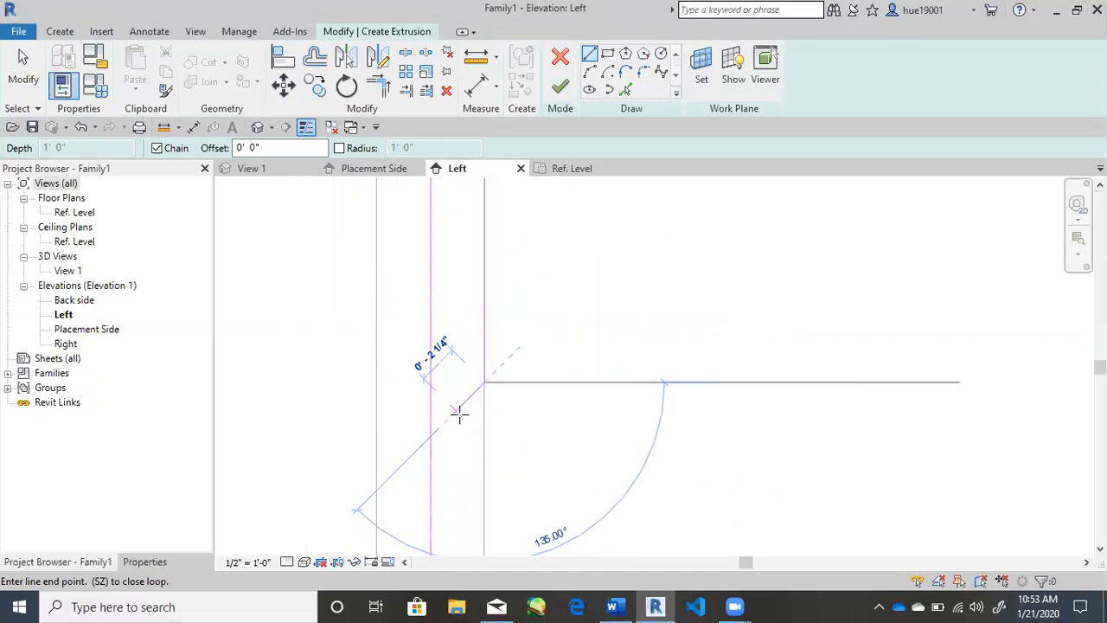
middle_drag(459, 404, 444, 403)
scroll(444, 401, down, 2)
key(Escape)
click(444, 251)
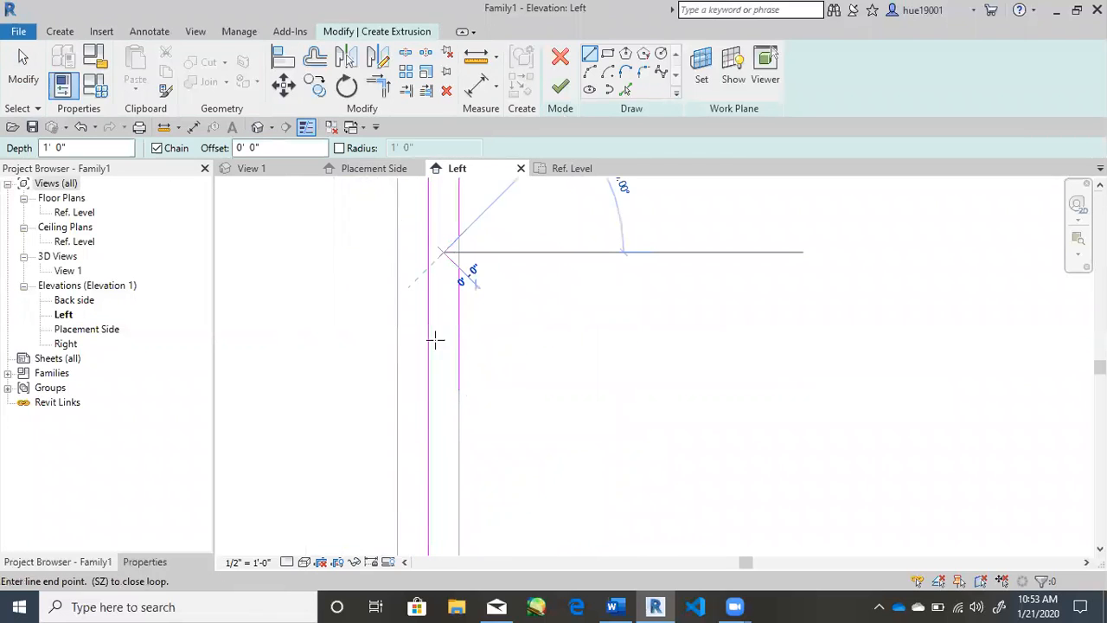
click(442, 527)
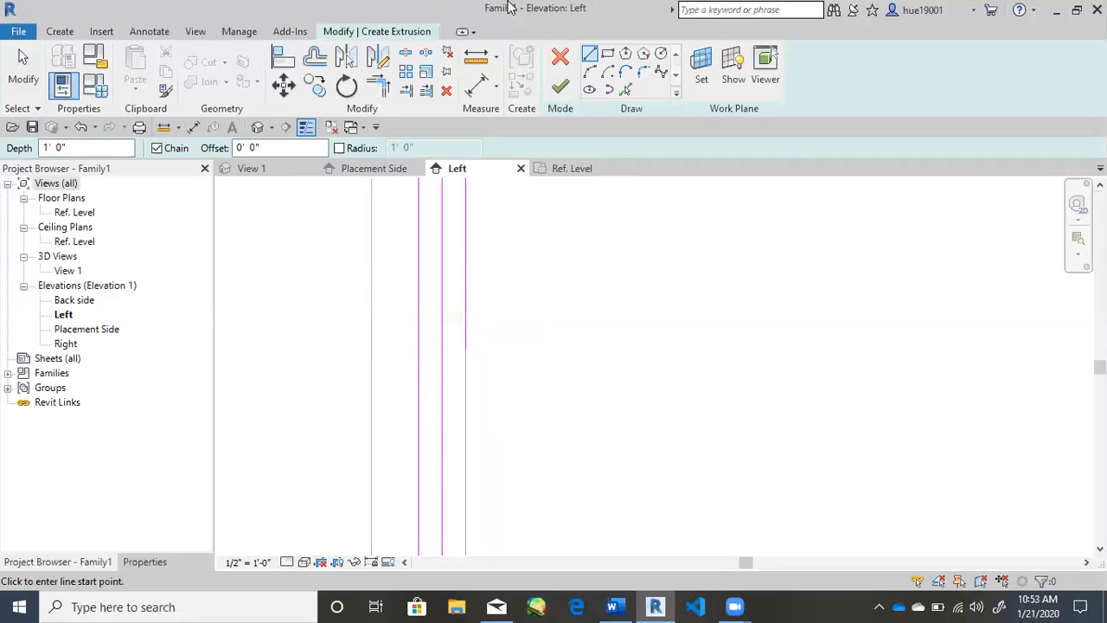
Step: Draw a second V-notch of two 45° lines from the face line's lower end to the guide line and back to the face
click(465, 350)
click(441, 372)
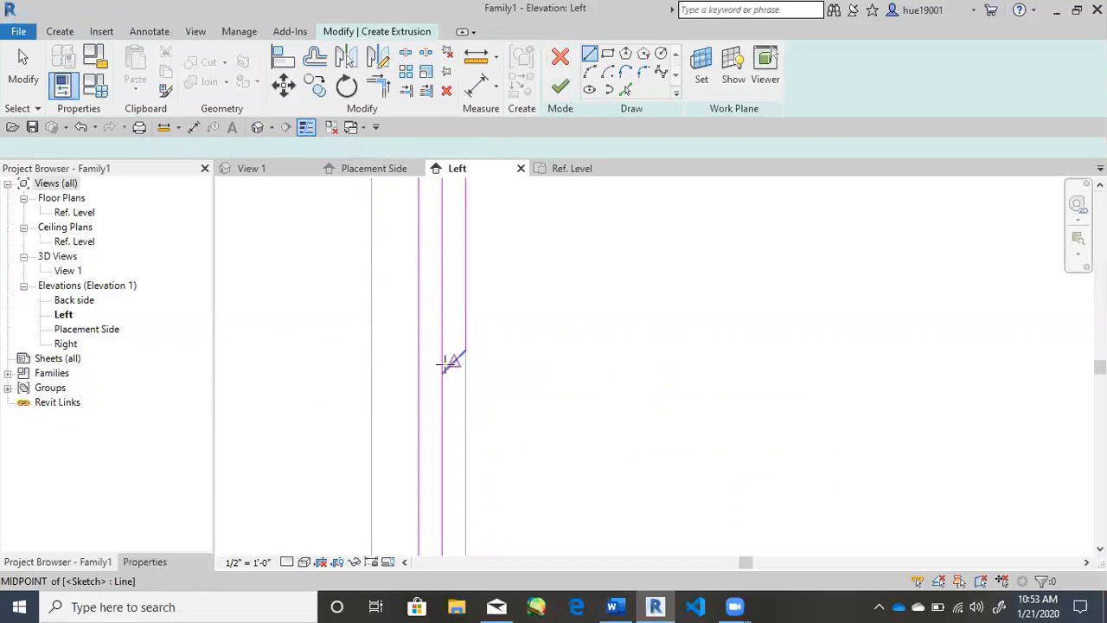
click(441, 372)
click(465, 397)
key(Escape)
Step: Delete the vertical guide line running between the tips of the first and second notches
click(442, 405)
key(Escape)
key(Delete)
scroll(451, 384, down, 2)
key(Escape)
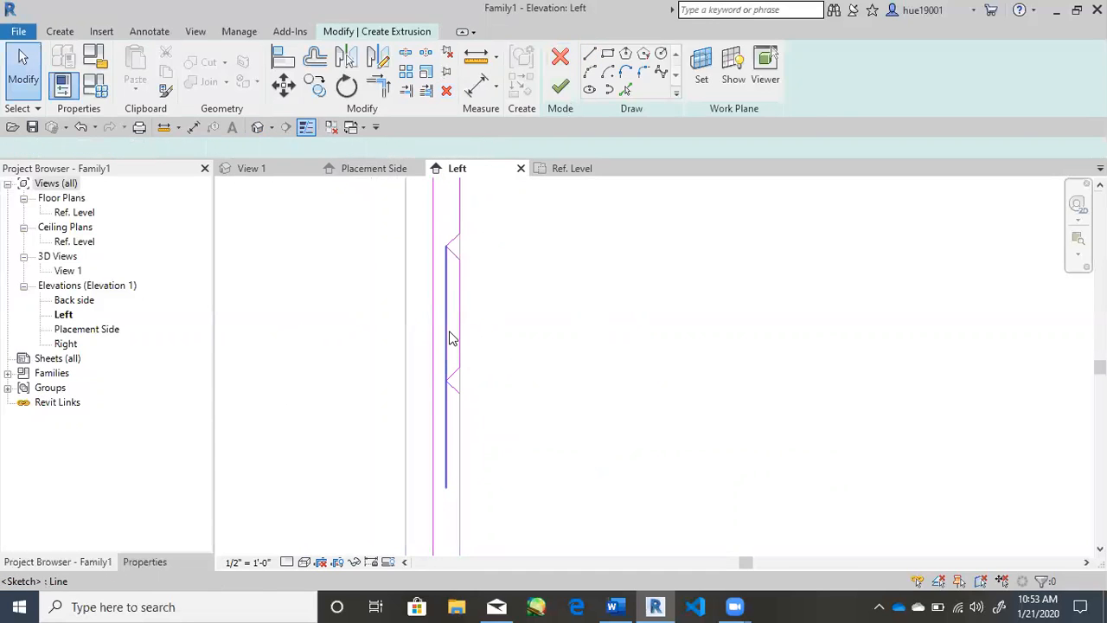
click(448, 338)
key(Delete)
Step: Draw a vertical line down the wall face from the second notch's lower corner to just above the short bottom line
scroll(549, 452, down, 3)
middle_drag(543, 388, 504, 201)
scroll(506, 257, down, 2)
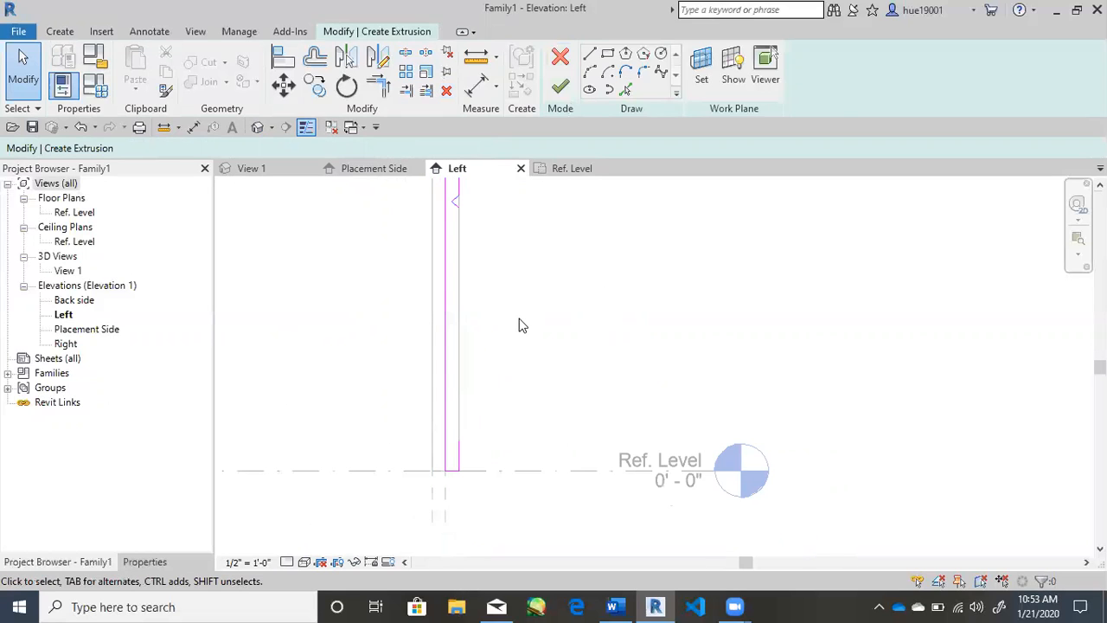
click(588, 55)
click(457, 206)
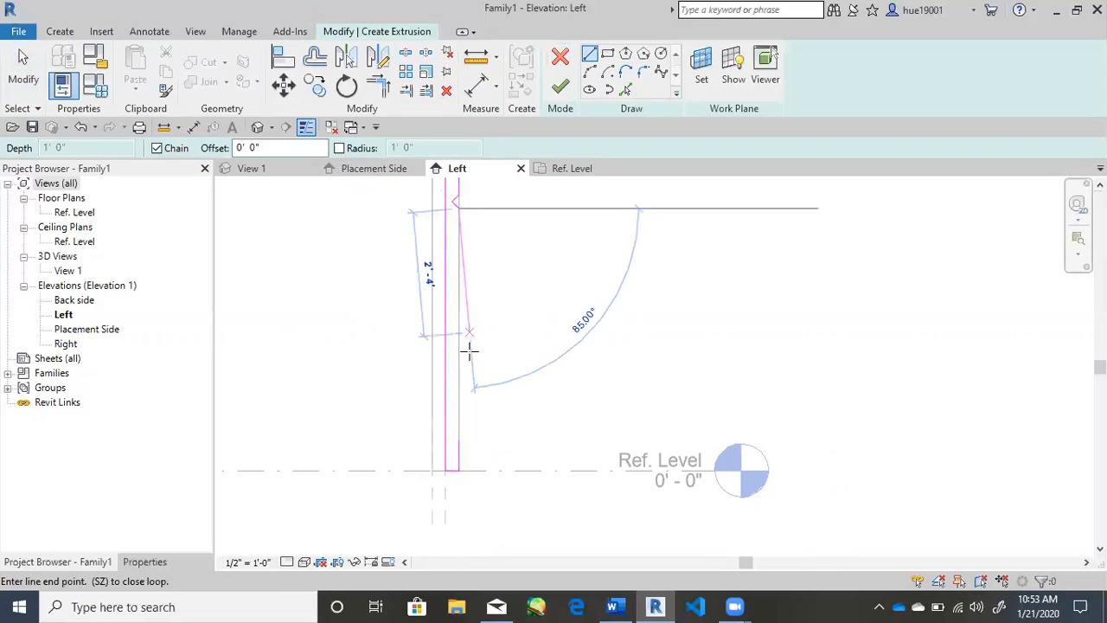
click(459, 430)
scroll(504, 447, up, 7)
key(Escape)
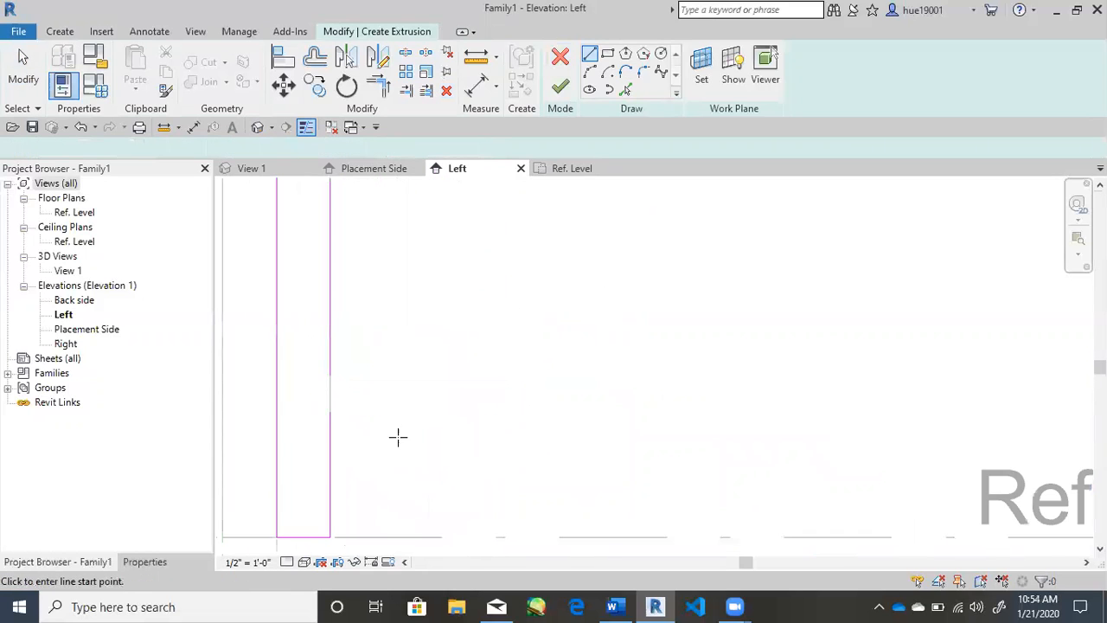
Step: Draw a vertical guide line about 1'-5" up from the midpoint of the profile's bottom edge
middle_drag(396, 441, 543, 420)
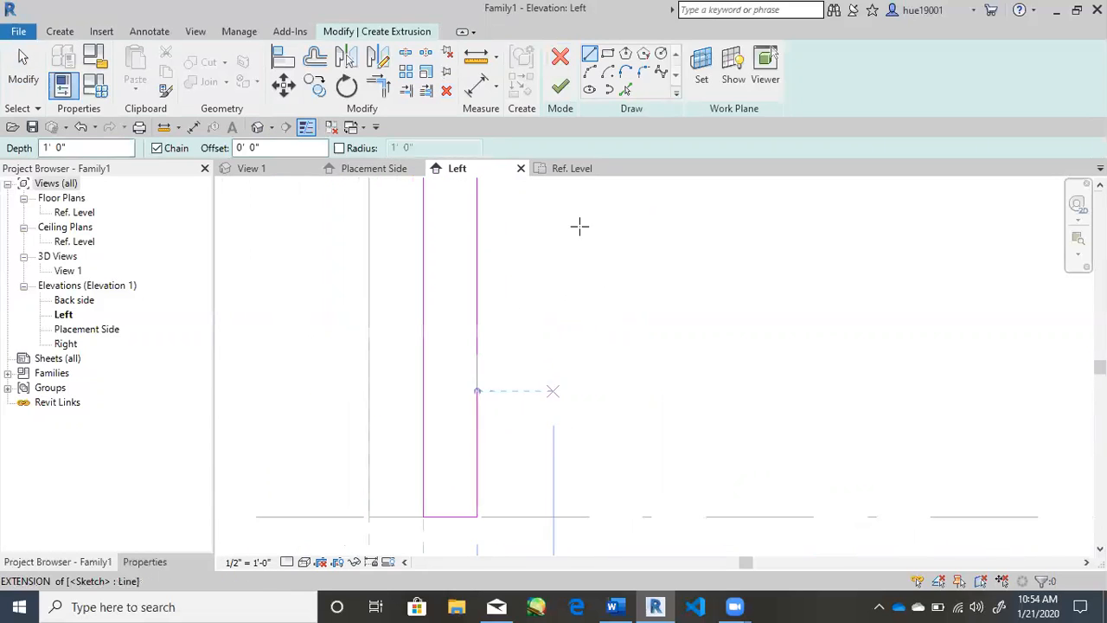
click(450, 516)
click(449, 215)
key(Escape)
key(Escape)
Step: Draw a third V-notch with 45° lines from the short bottom line's upper end to the guide line and back to the face line
click(589, 54)
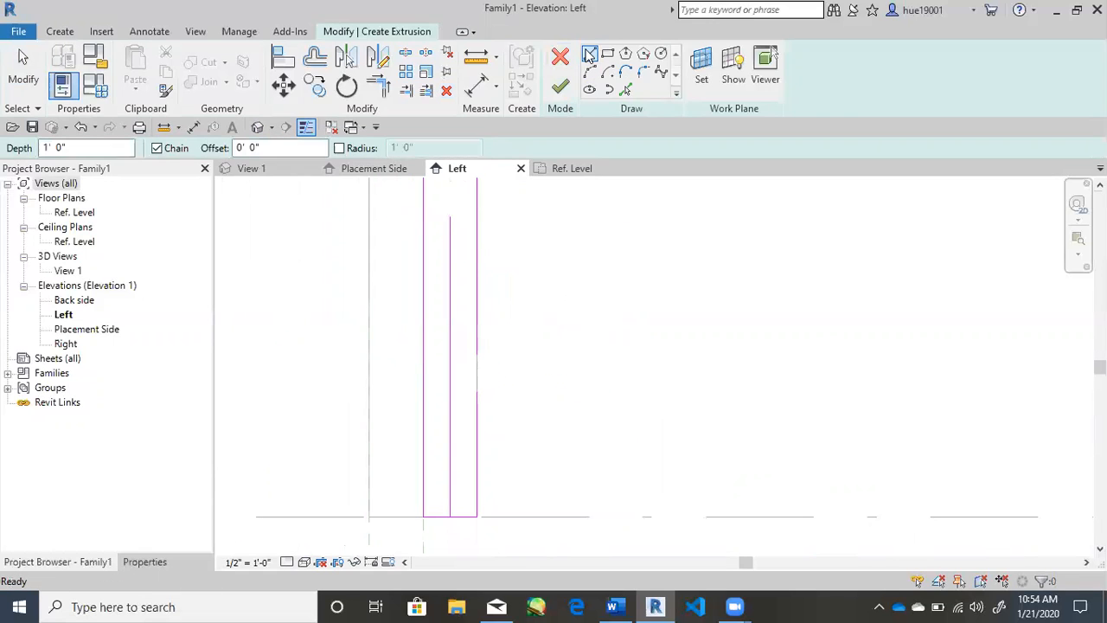
click(478, 391)
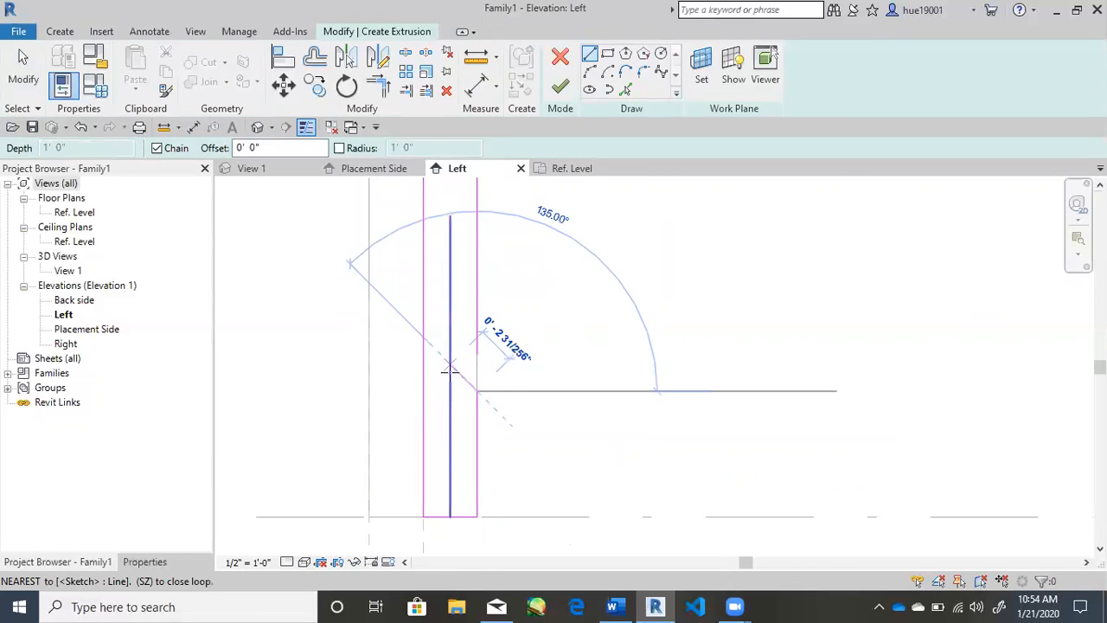
click(448, 369)
click(476, 354)
click(589, 55)
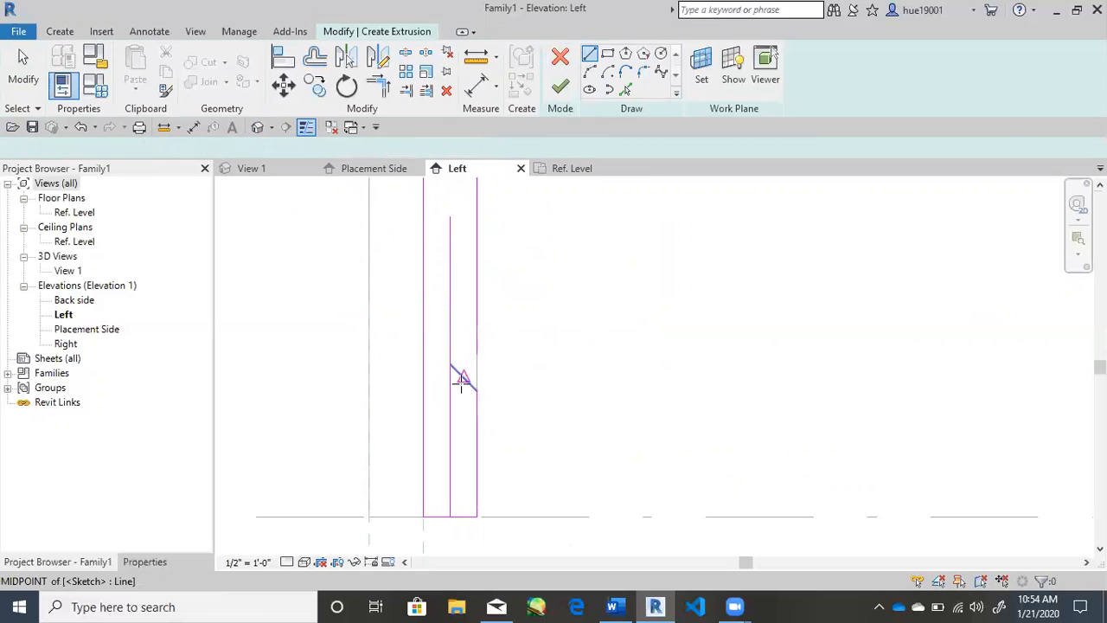
click(451, 364)
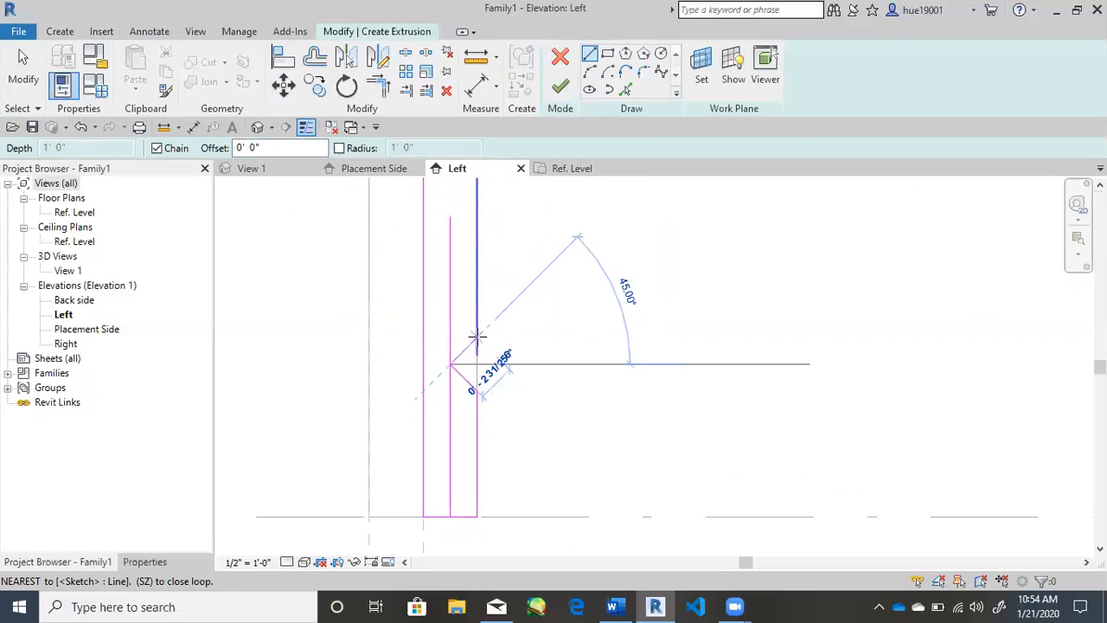
click(476, 336)
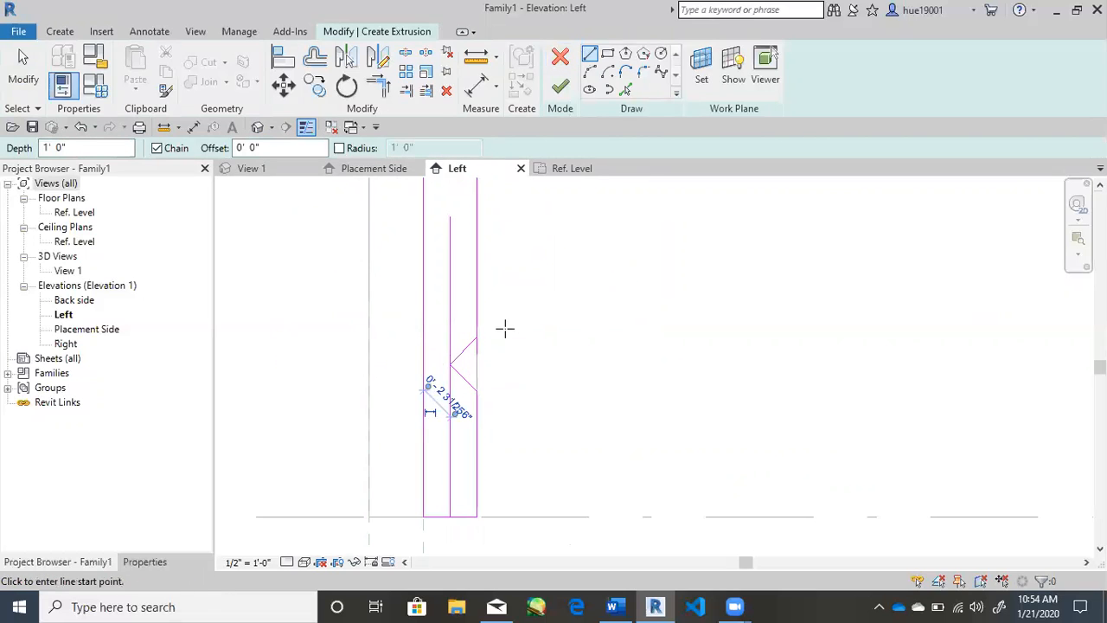
key(Escape)
Step: Shorten the long face line so its lower end meets the third notch's upper corner
scroll(492, 353, up, 6)
middle_drag(449, 342, 590, 357)
click(578, 363)
drag(583, 399, 578, 326)
scroll(558, 370, down, 3)
scroll(557, 370, down, 3)
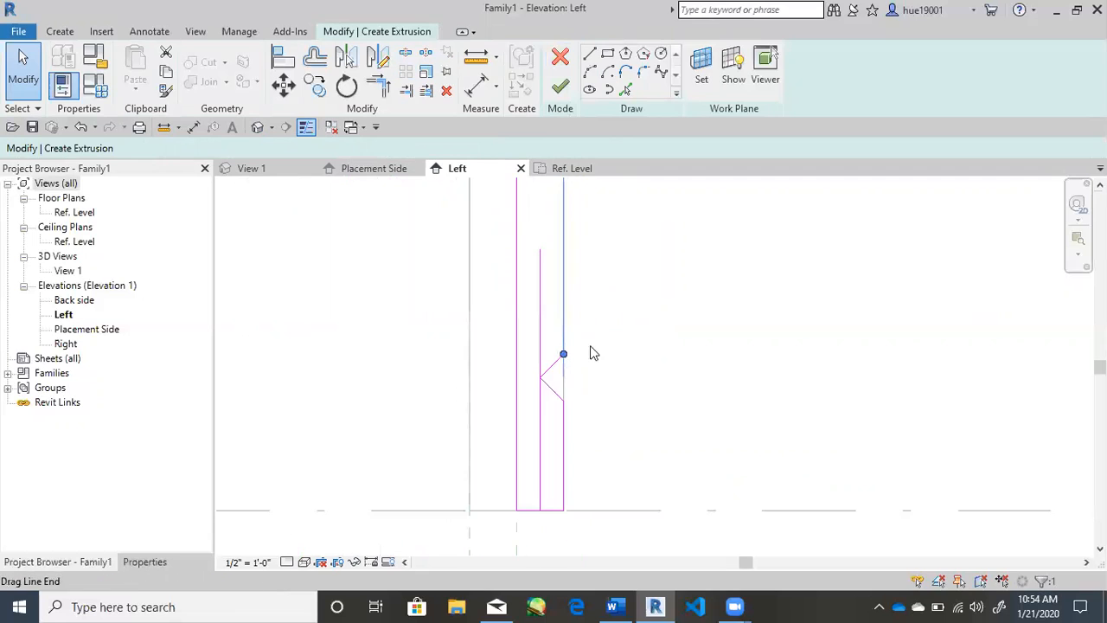
Step: Delete the vertical guide line rising from the profile's bottom edge
click(539, 346)
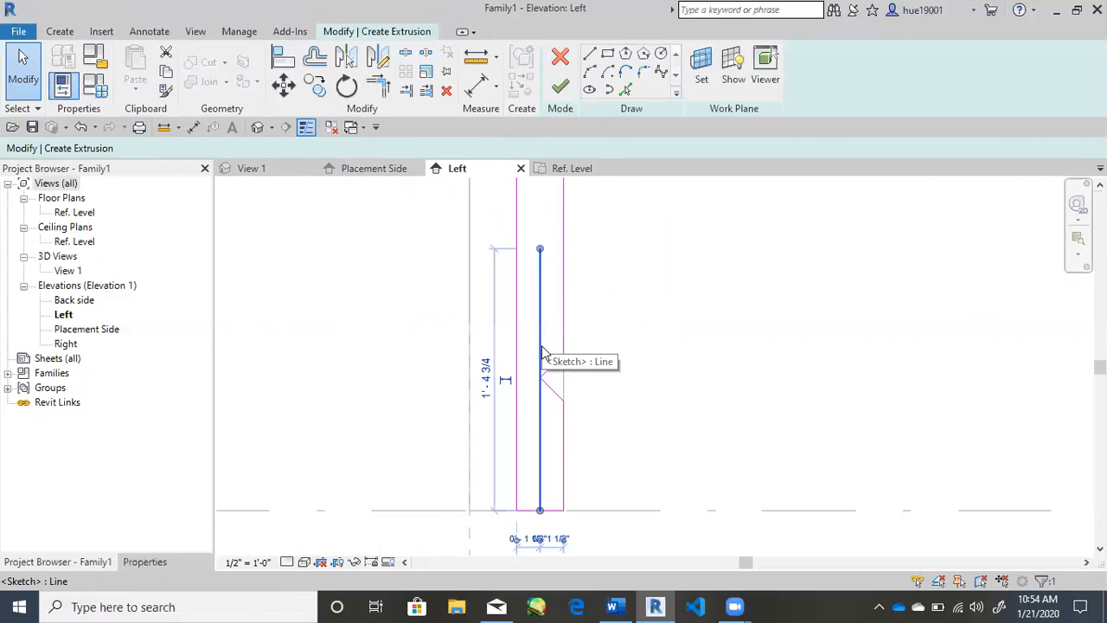
key(Escape)
scroll(568, 311, down, 4)
mouse_move(603, 269)
middle_down()
mouse_move(525, 392)
mouse_move(496, 409)
middle_up()
scroll(471, 328, up, 3)
middle_drag(481, 314, 494, 265)
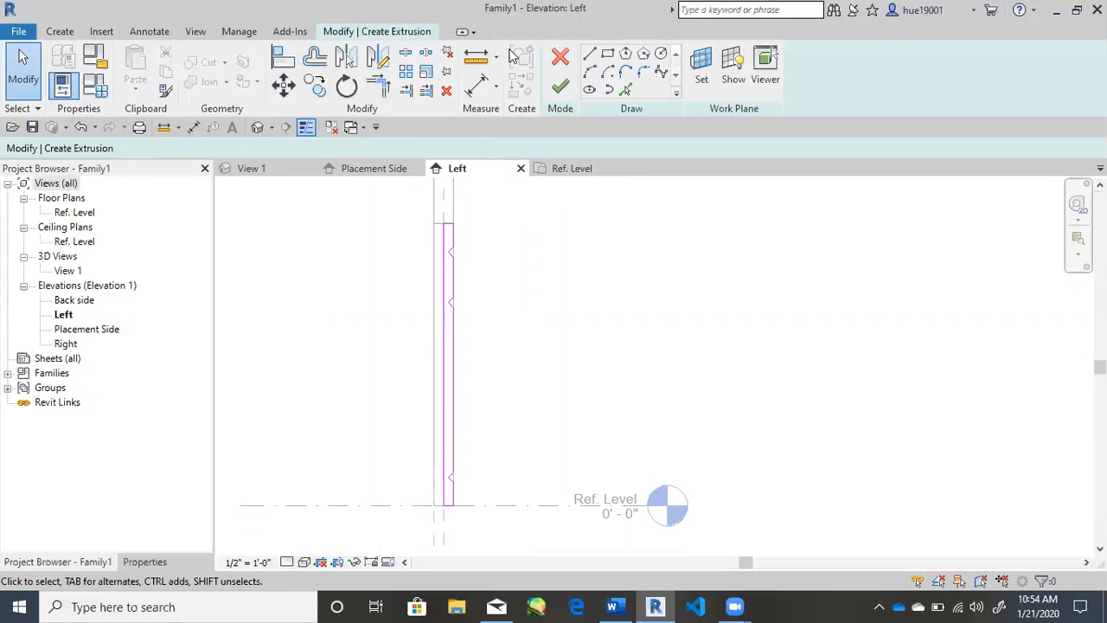
Step: Finish the extrusion sketch and show the model from the front in 3D View 1
click(558, 89)
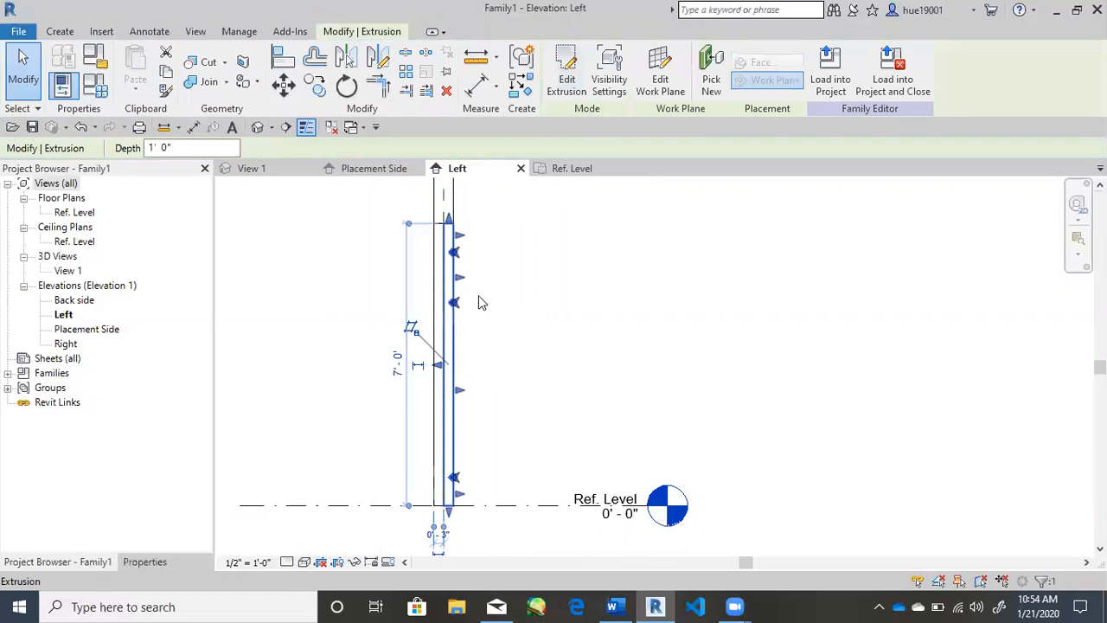
click(702, 347)
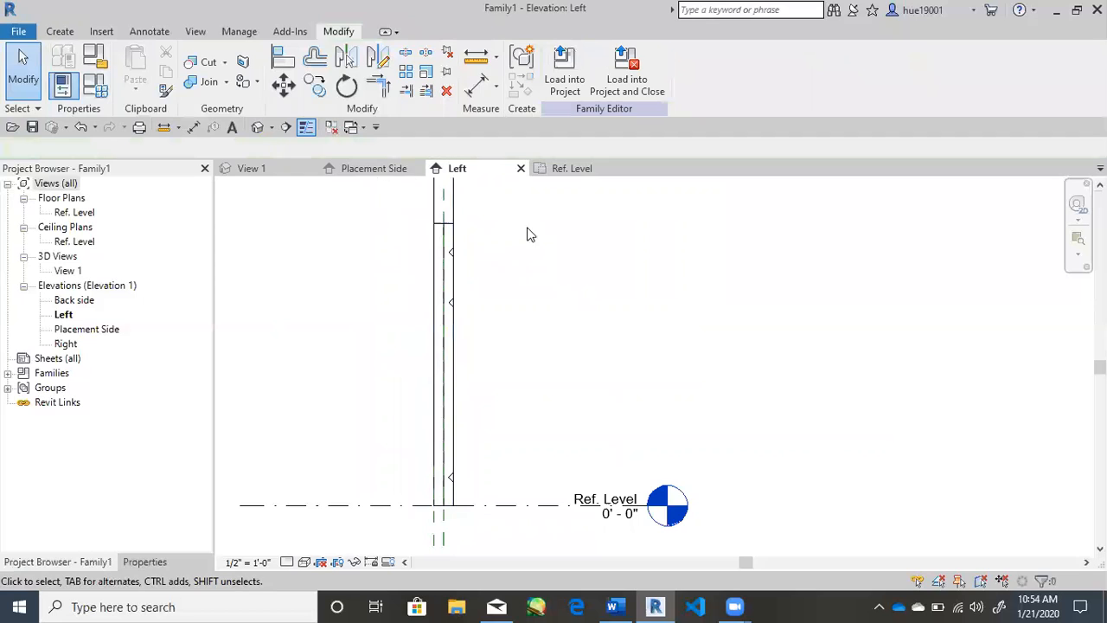
click(268, 168)
scroll(749, 313, up, 4)
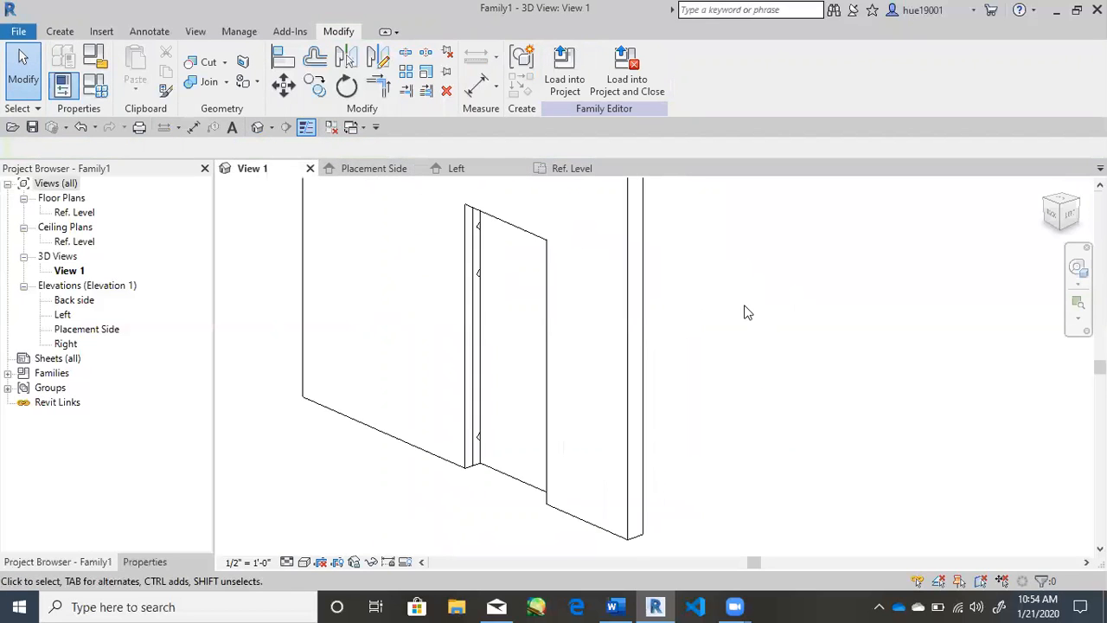
shift+middle_drag(770, 348, 504, 311)
middle_drag(343, 308, 497, 282)
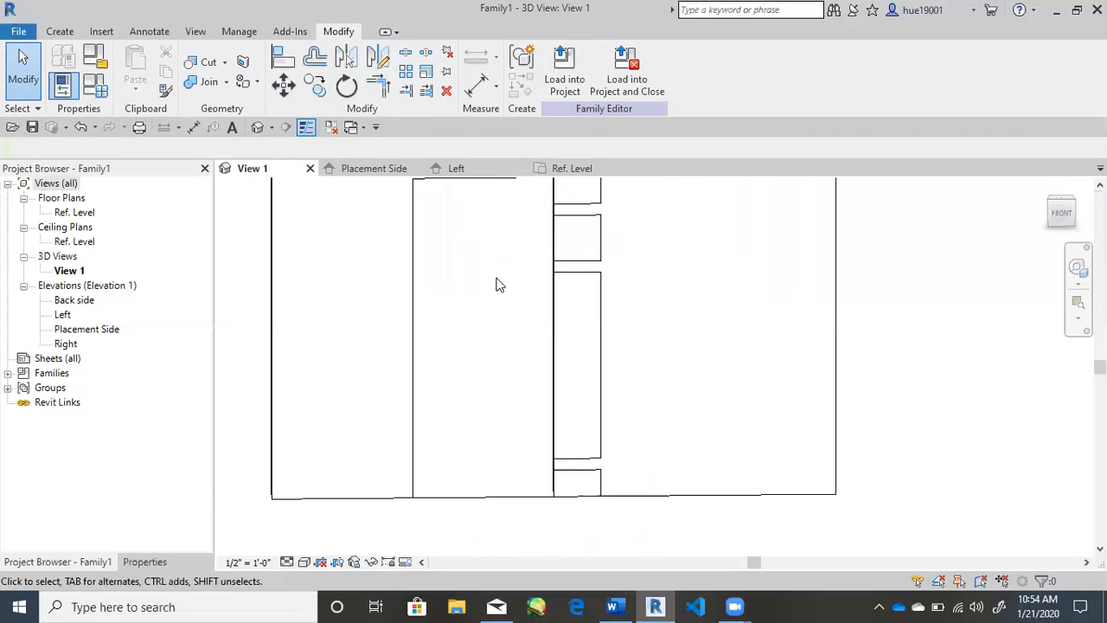
Step: Stretch the notched extrusion across the wall opening by aligning its two ends with the left and right jambs
click(581, 276)
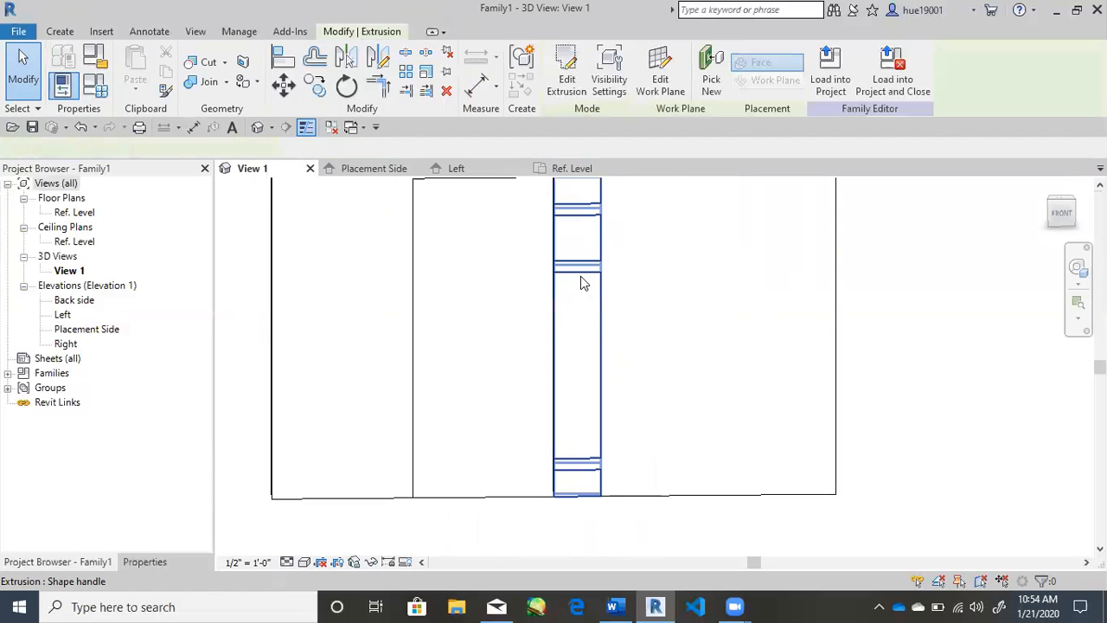
drag(479, 337, 413, 337)
drag(605, 338, 556, 335)
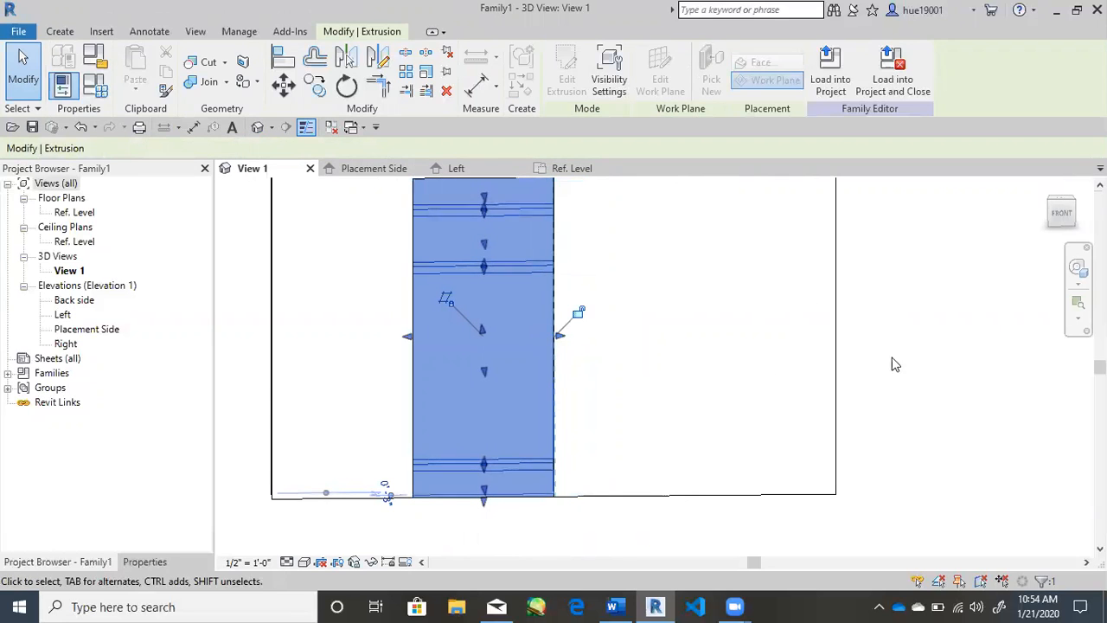
click(943, 389)
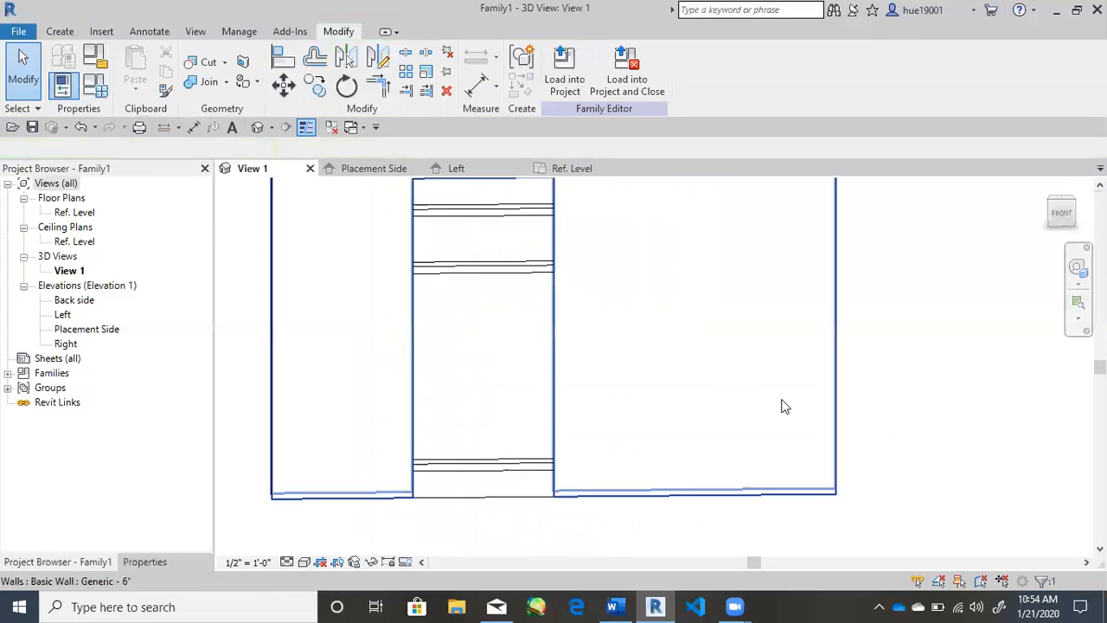
Step: Set the 3D view's visual style to Realistic and view the notched panel from the front
click(304, 562)
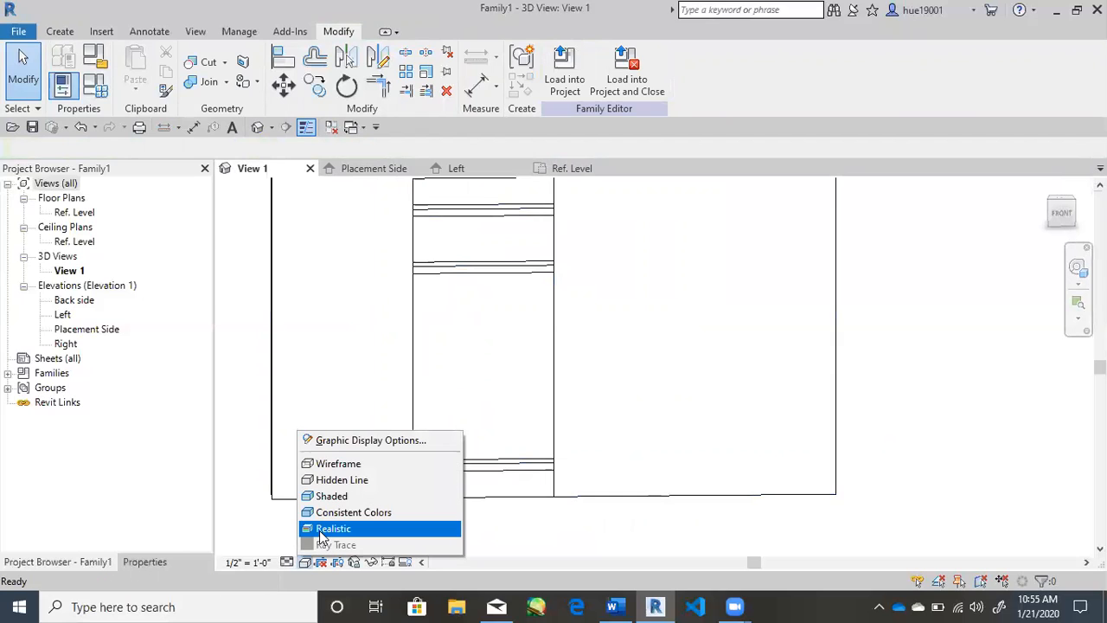
click(322, 528)
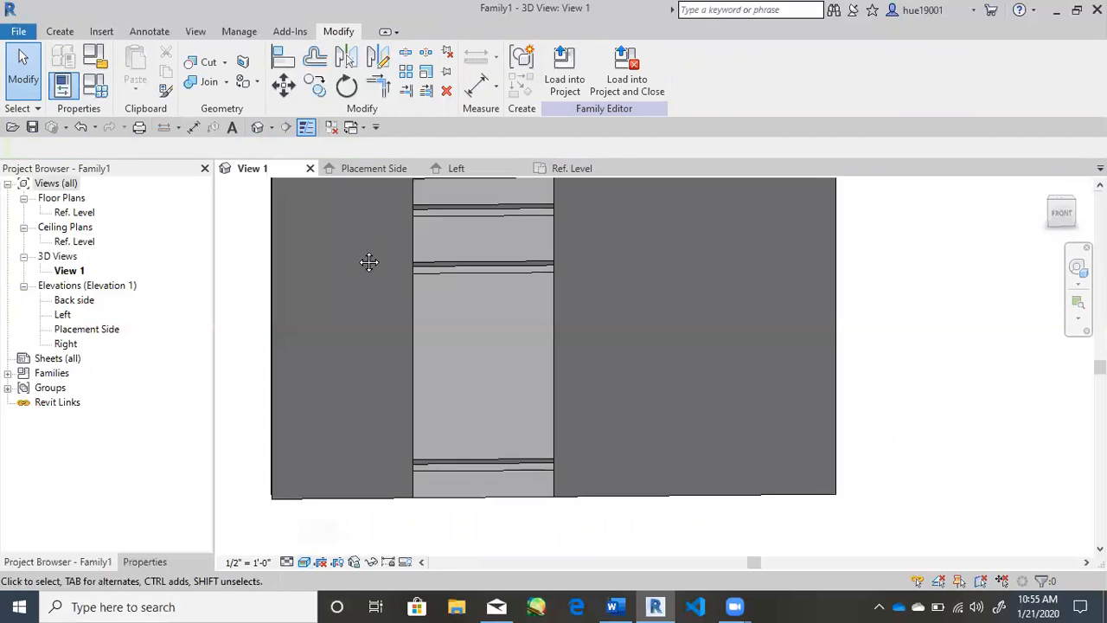
shift+middle_drag(529, 380, 542, 343)
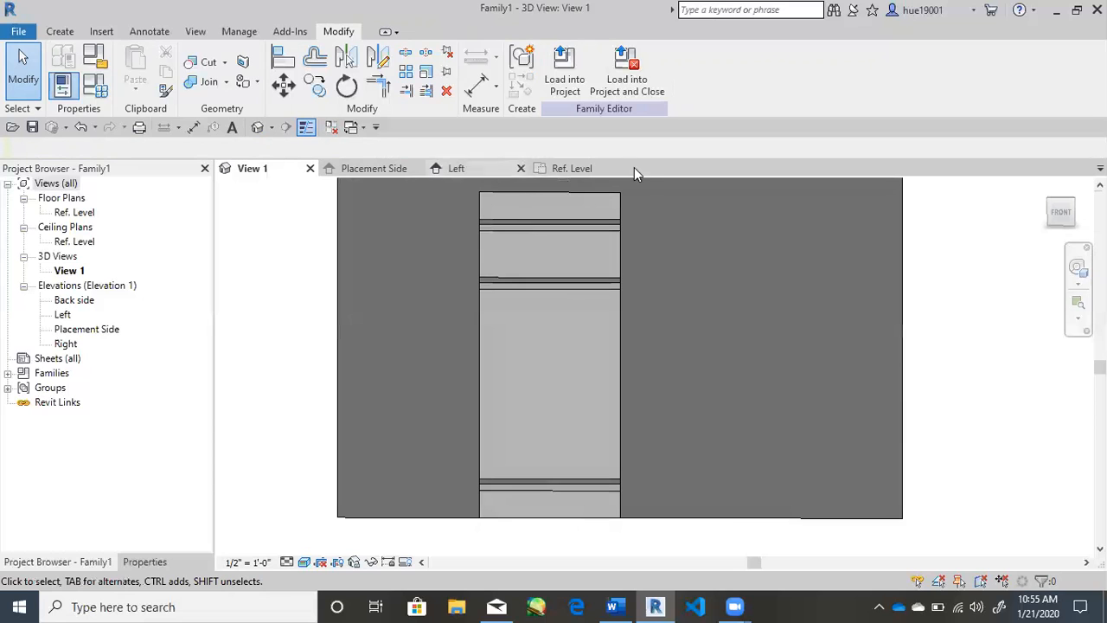
Step: Examine how the panel extrusion sits between the wall jambs in the Ref. Level floor plan
click(580, 167)
scroll(593, 365, up, 4)
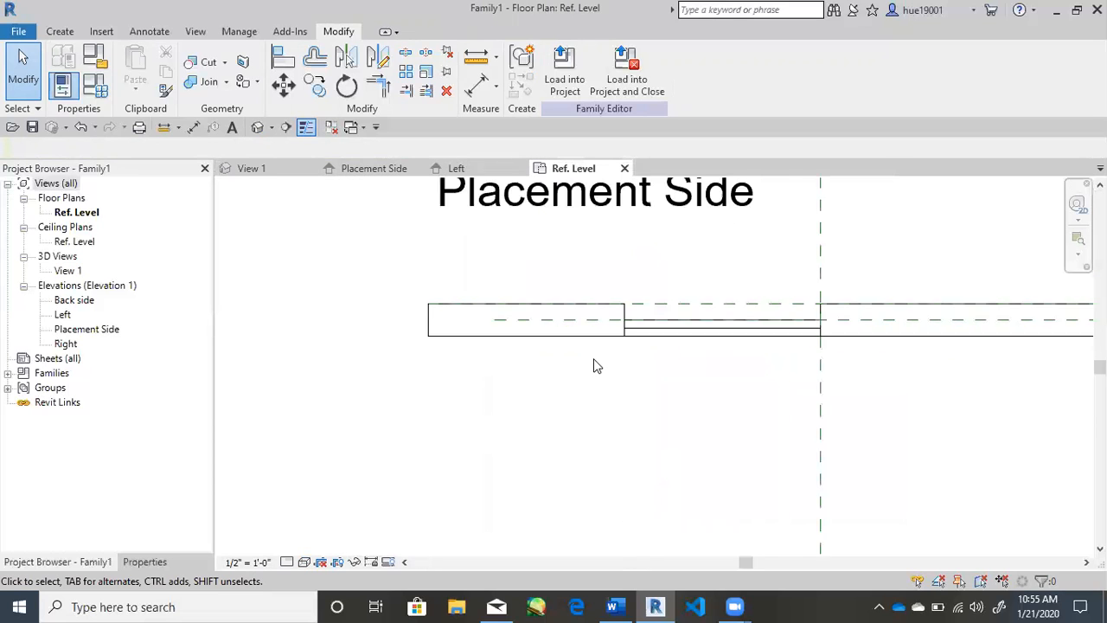
middle_drag(690, 362, 549, 395)
click(432, 344)
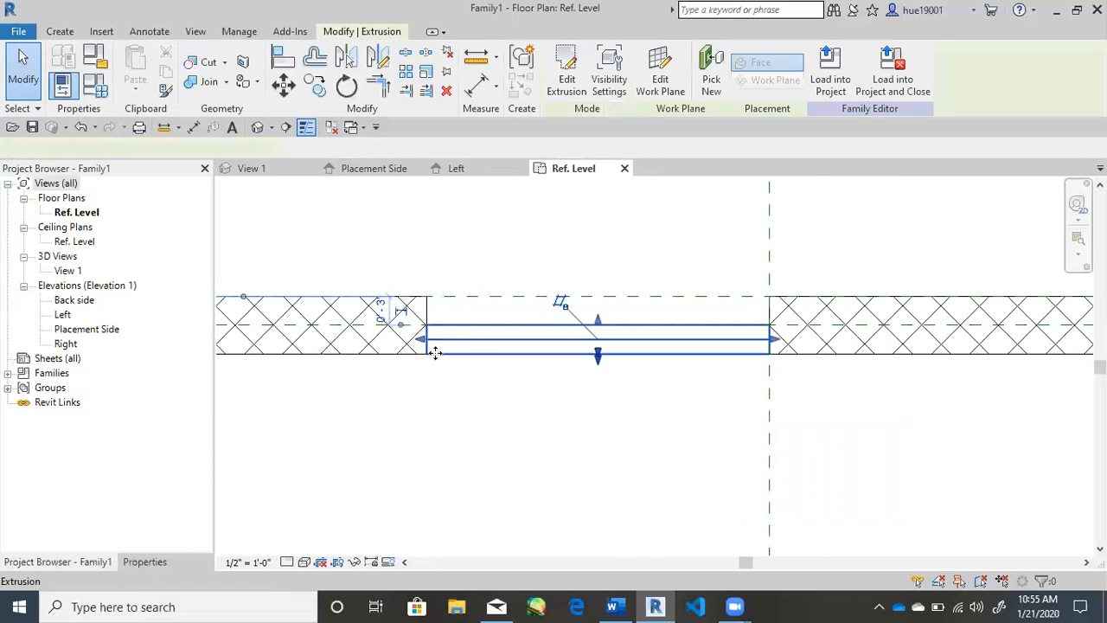
mouse_move(420, 343)
mouse_down()
mouse_move(452, 339)
mouse_move(425, 341)
mouse_up()
click(452, 398)
scroll(456, 315, up, 3)
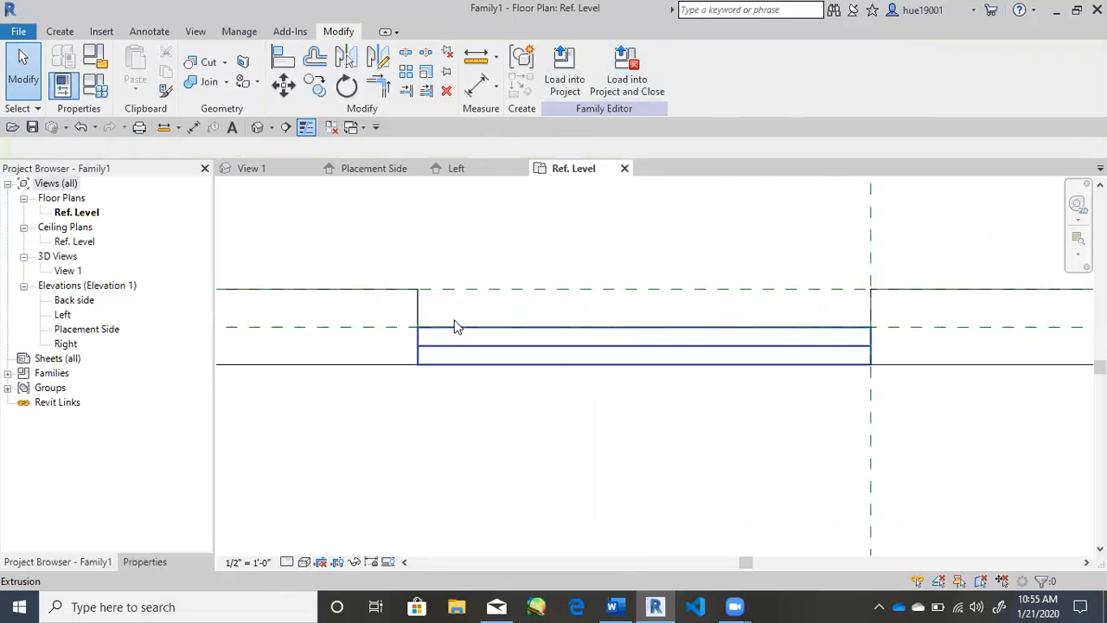
click(445, 356)
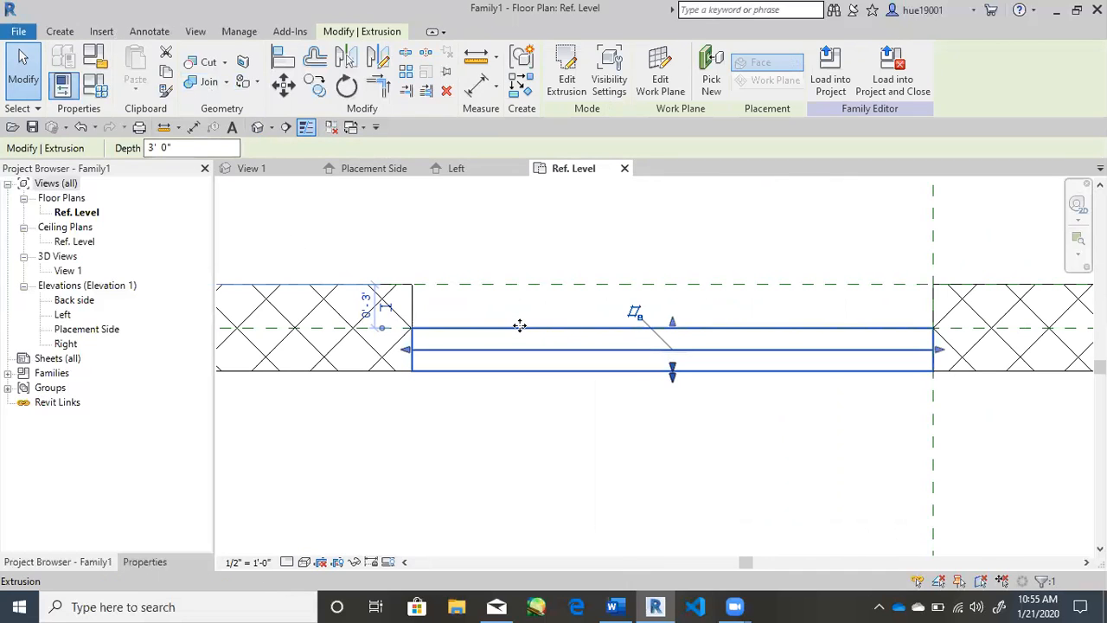
key(Escape)
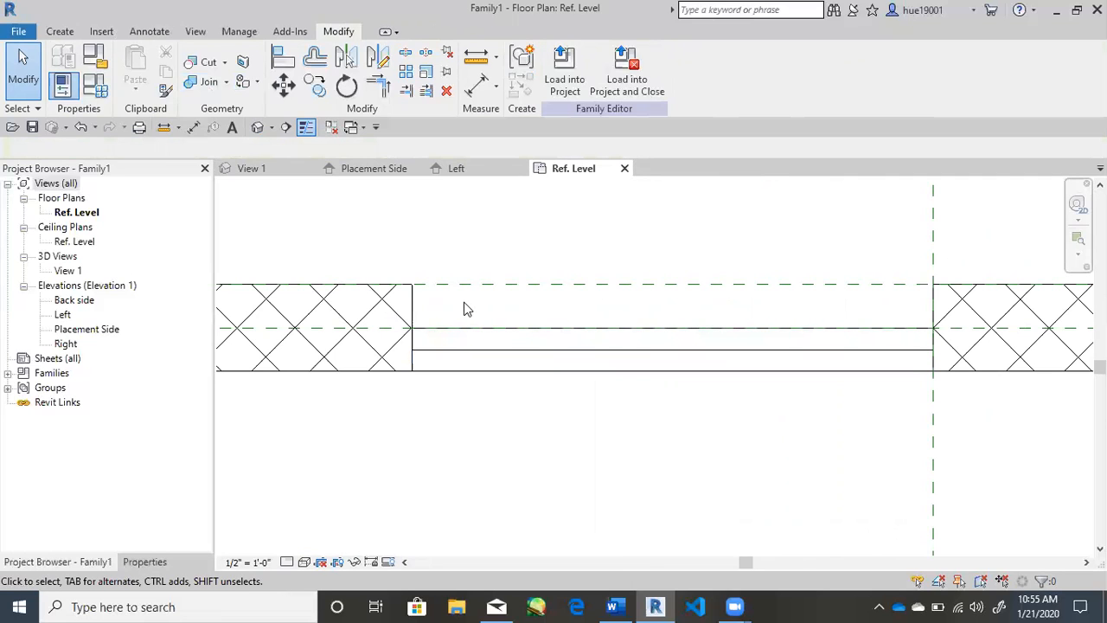
middle_drag(472, 313, 459, 320)
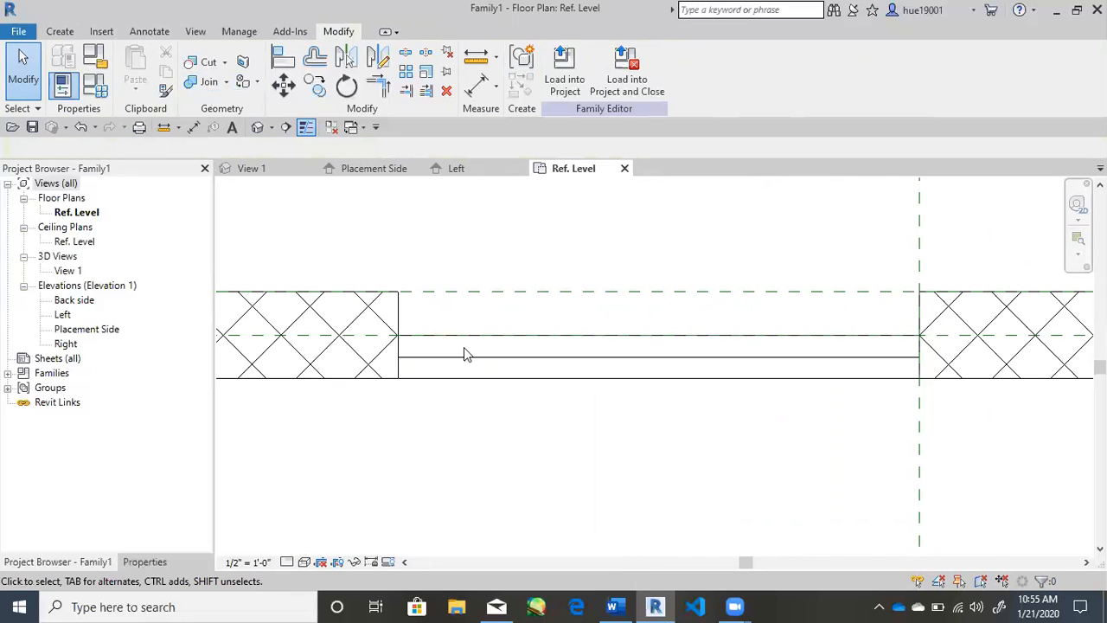
click(392, 363)
mouse_move(392, 362)
mouse_down()
mouse_move(477, 358)
mouse_move(383, 350)
mouse_move(396, 356)
mouse_up()
click(465, 260)
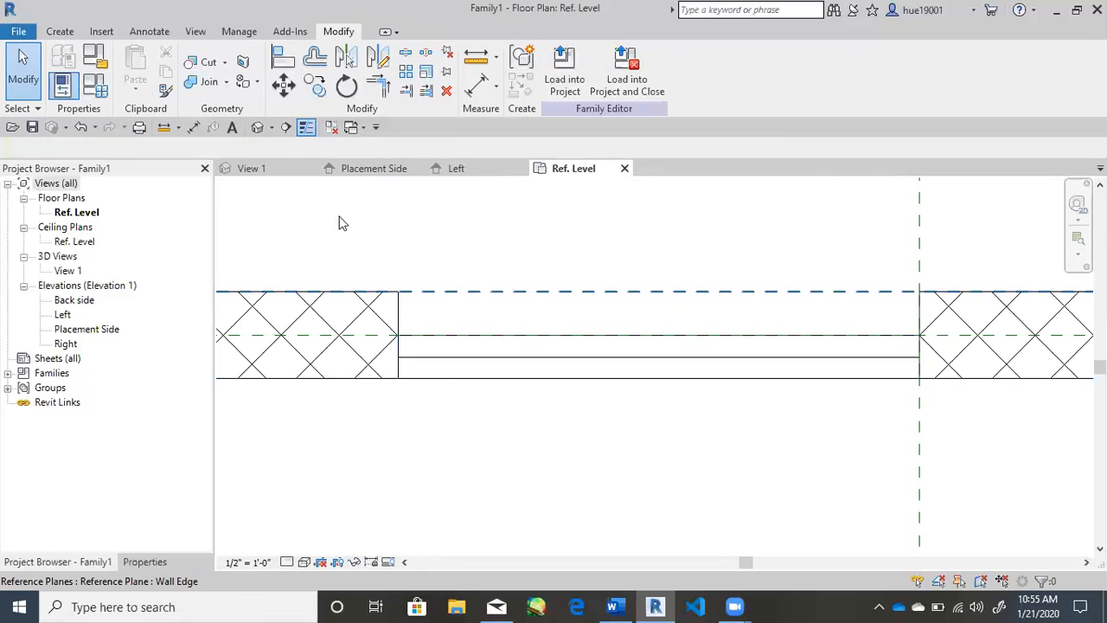
Step: Check the panel in the Left and Placement Side elevations and return to the Ref. Level floor plan
click(76, 33)
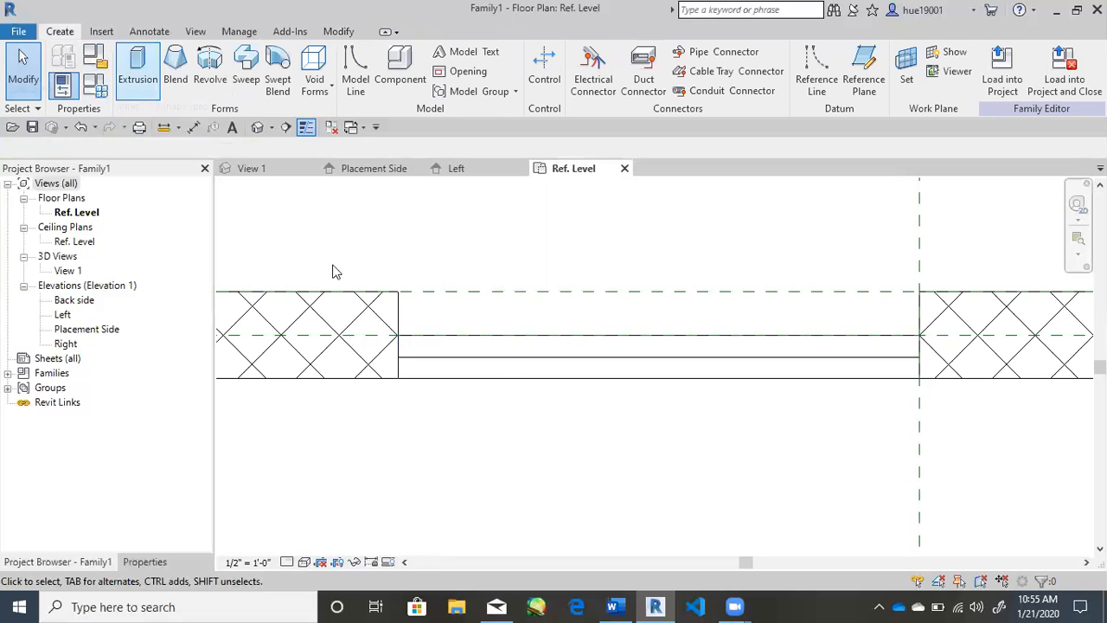
mouse_move(544, 292)
middle_down()
mouse_move(514, 304)
mouse_move(538, 277)
middle_up()
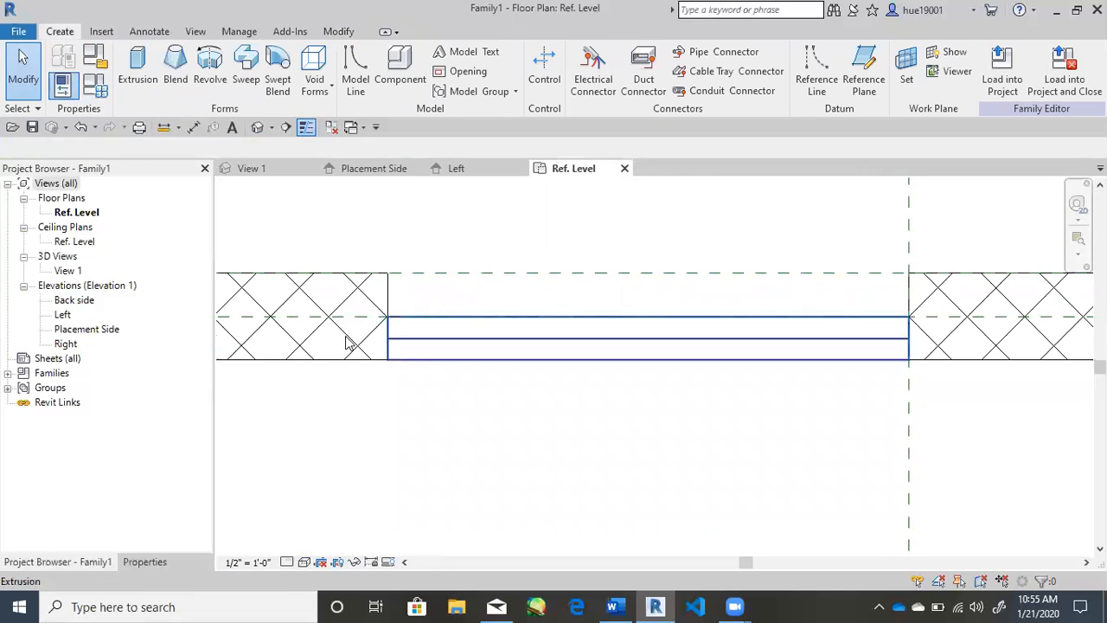
click(467, 167)
middle_drag(527, 363, 546, 326)
click(377, 169)
middle_drag(641, 309, 744, 346)
scroll(427, 321, up, 3)
mouse_move(656, 398)
middle_down()
mouse_move(538, 408)
mouse_move(529, 314)
mouse_move(486, 195)
middle_up()
click(560, 166)
scroll(415, 284, up, 1)
mouse_move(415, 285)
middle_down()
mouse_move(434, 336)
mouse_move(405, 323)
middle_up()
Step: Begin an extrusion sketch at the left jamb's outer corner with lines 3" up the jamb, about 3" across and 1 1/2" back down
click(138, 69)
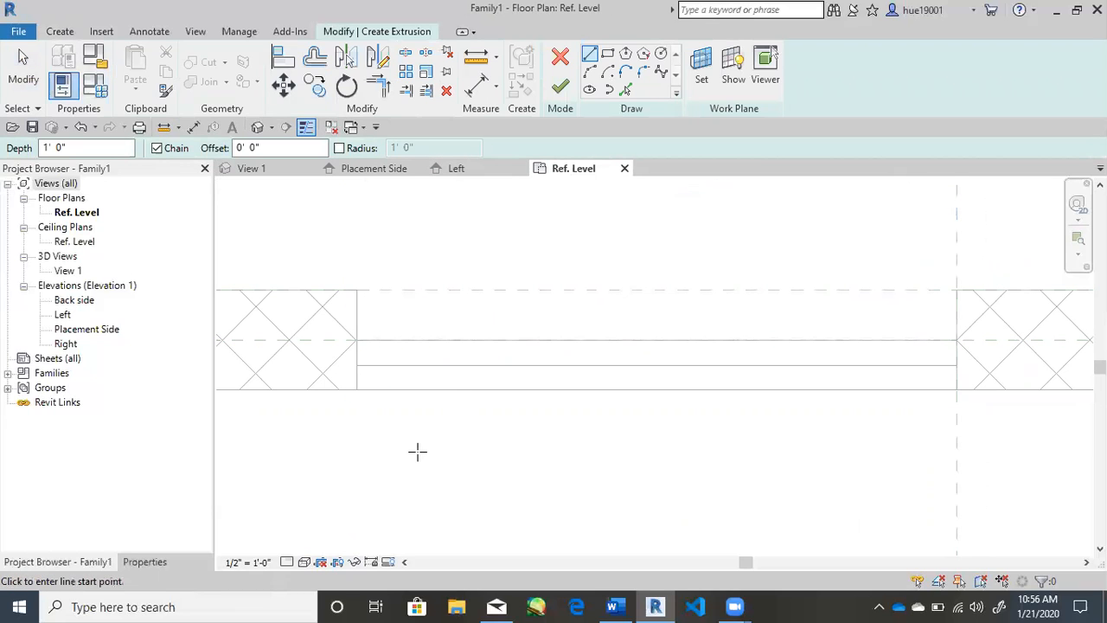
click(356, 389)
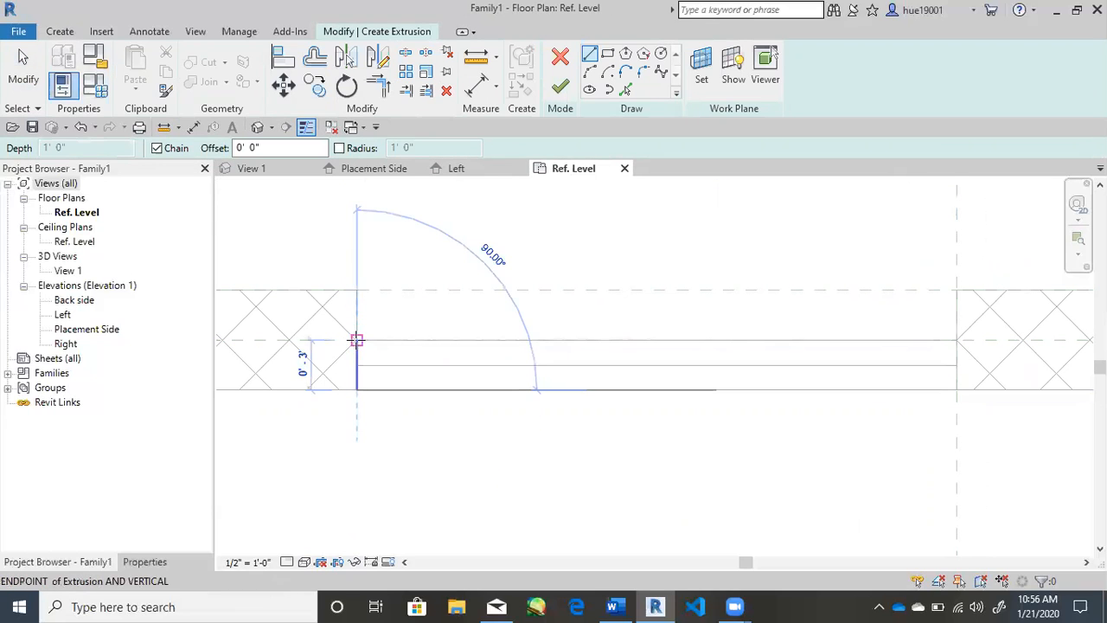
click(357, 340)
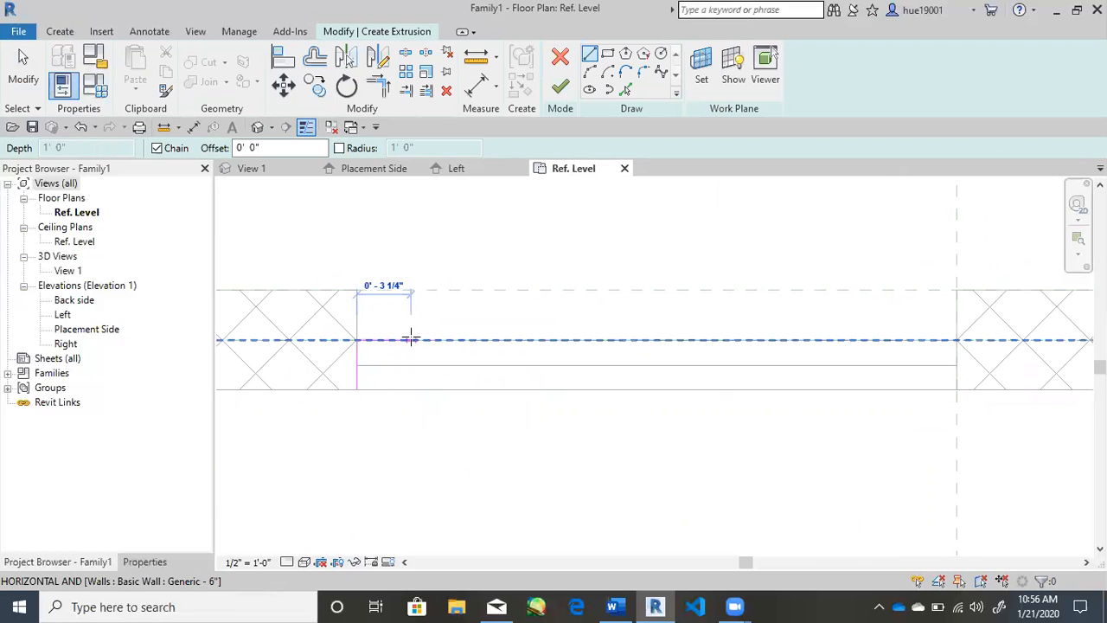
click(406, 339)
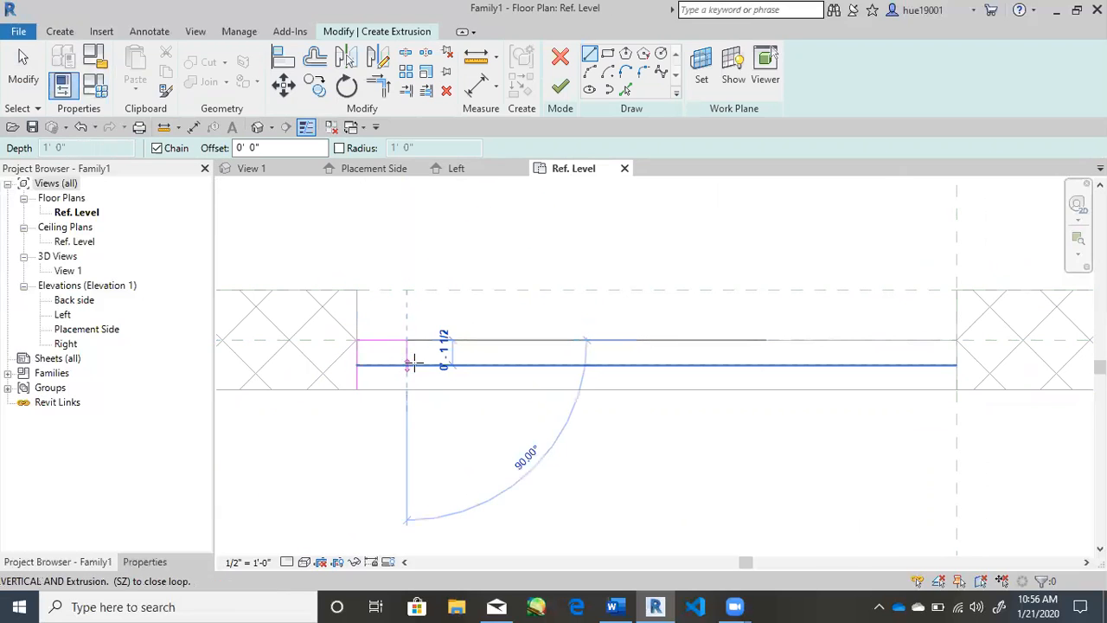
click(407, 364)
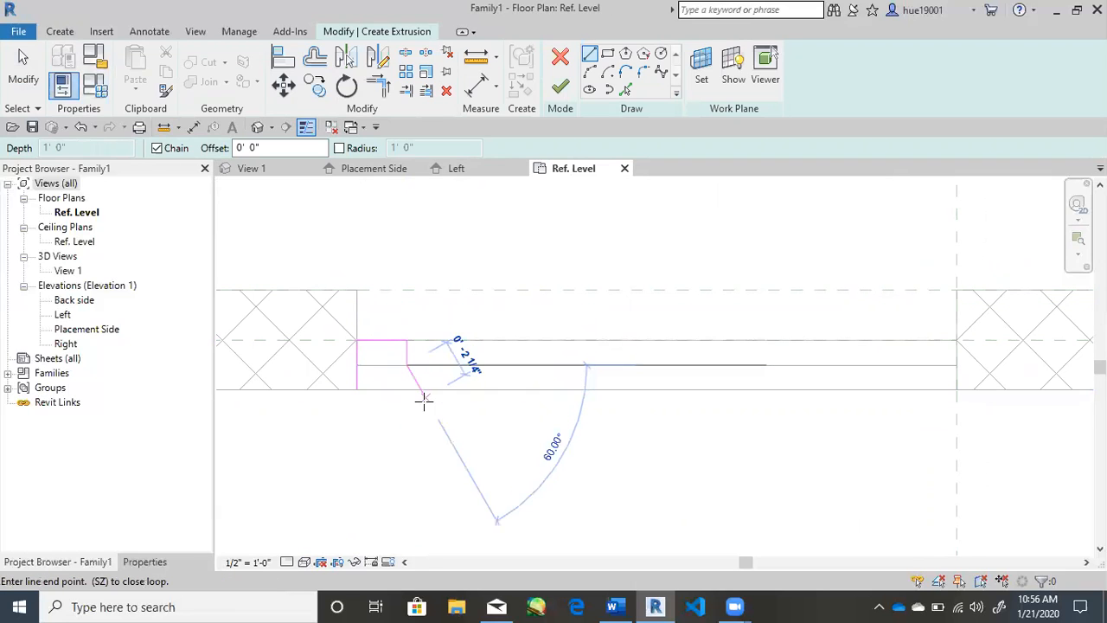
scroll(438, 378, up, 3)
middle_drag(433, 378, 548, 383)
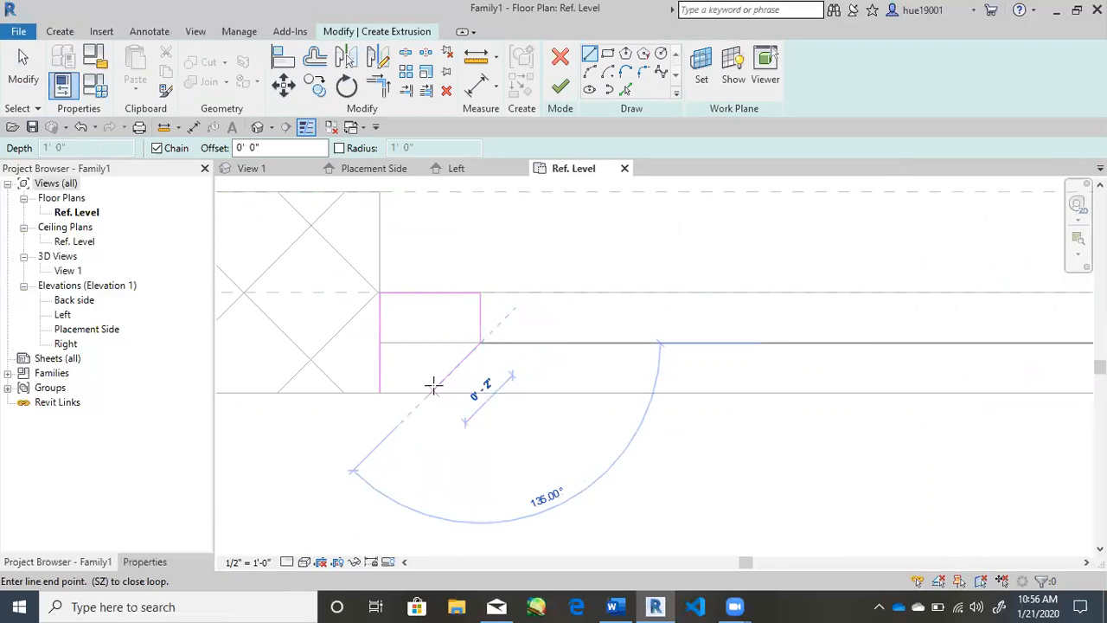
key(Escape)
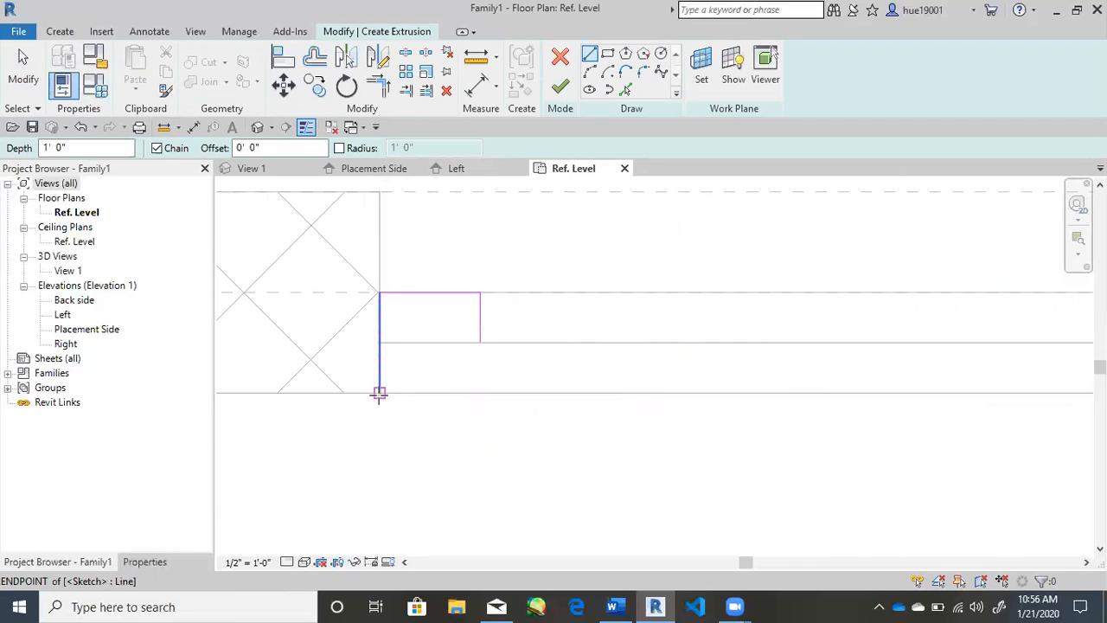
Step: Sketch a 2" line along the outer wall face from the jamb corner and a 45° line from its end to the panel's middle edge
click(379, 394)
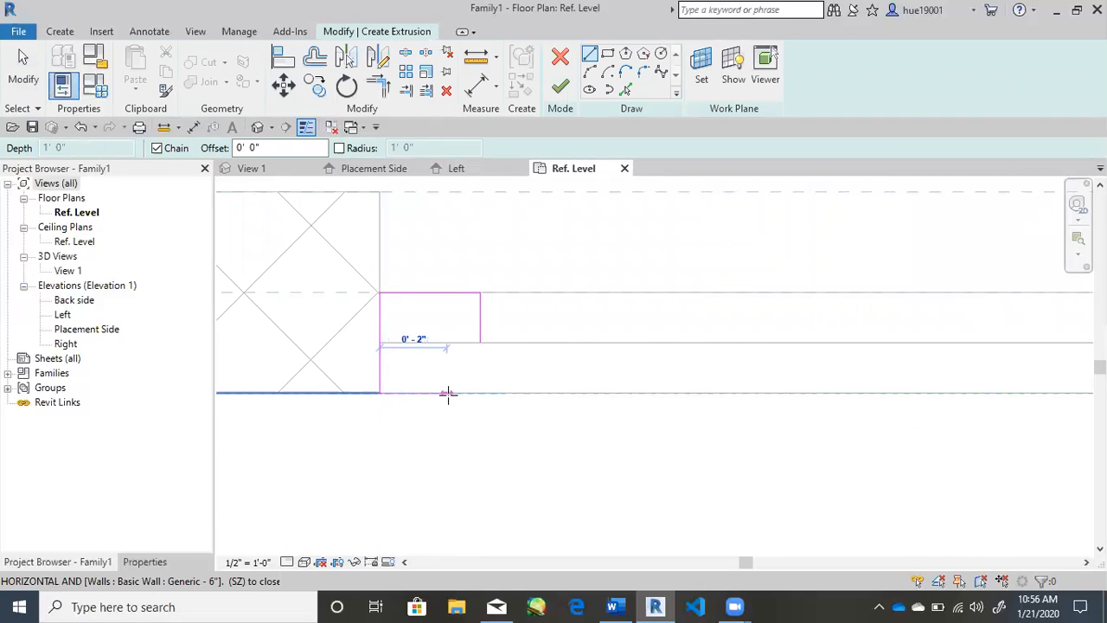
click(448, 393)
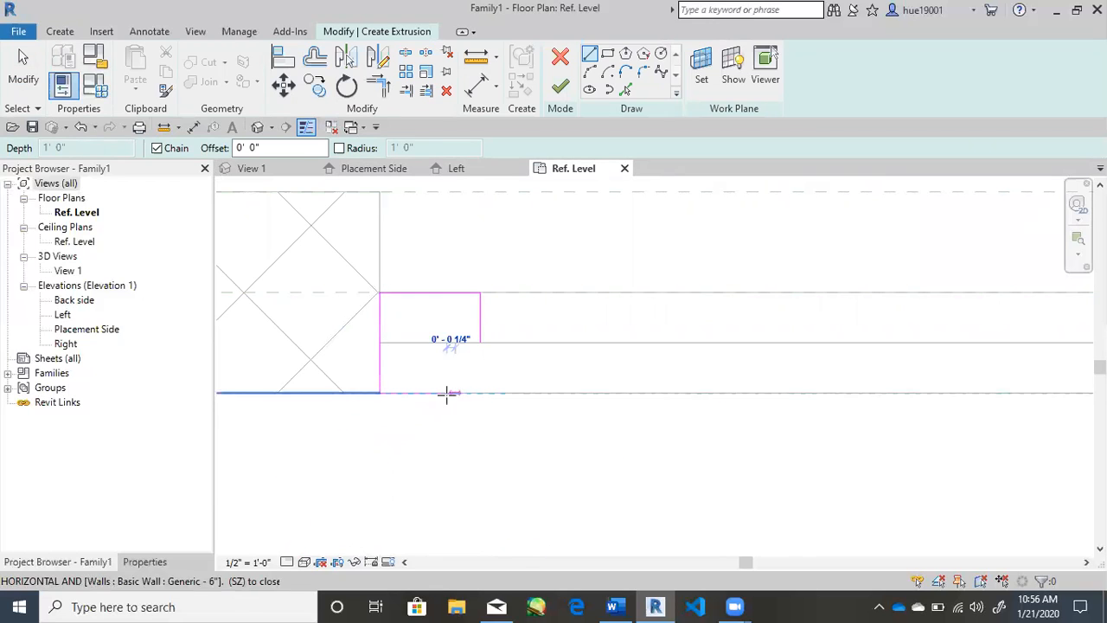
key(Escape)
key(Escape)
click(591, 54)
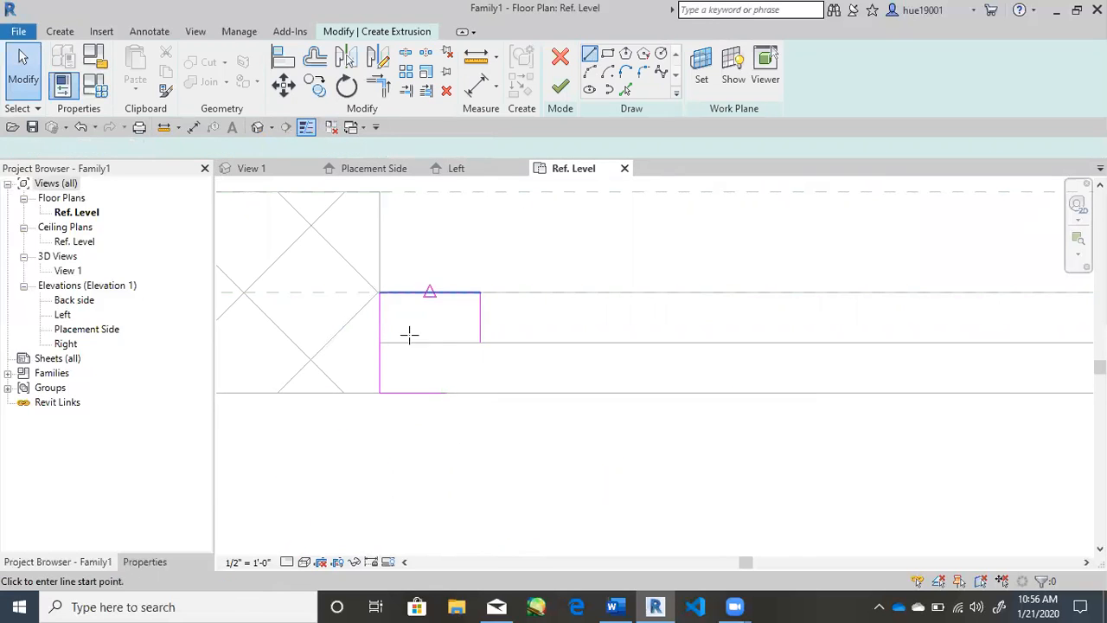
click(446, 392)
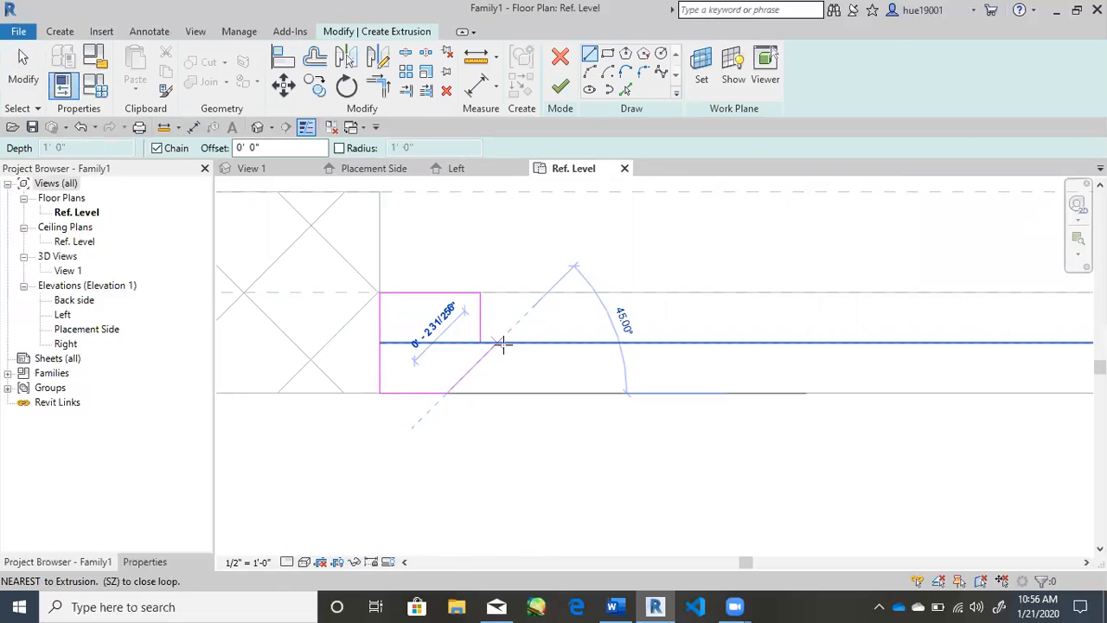
click(499, 343)
key(Escape)
key(Escape)
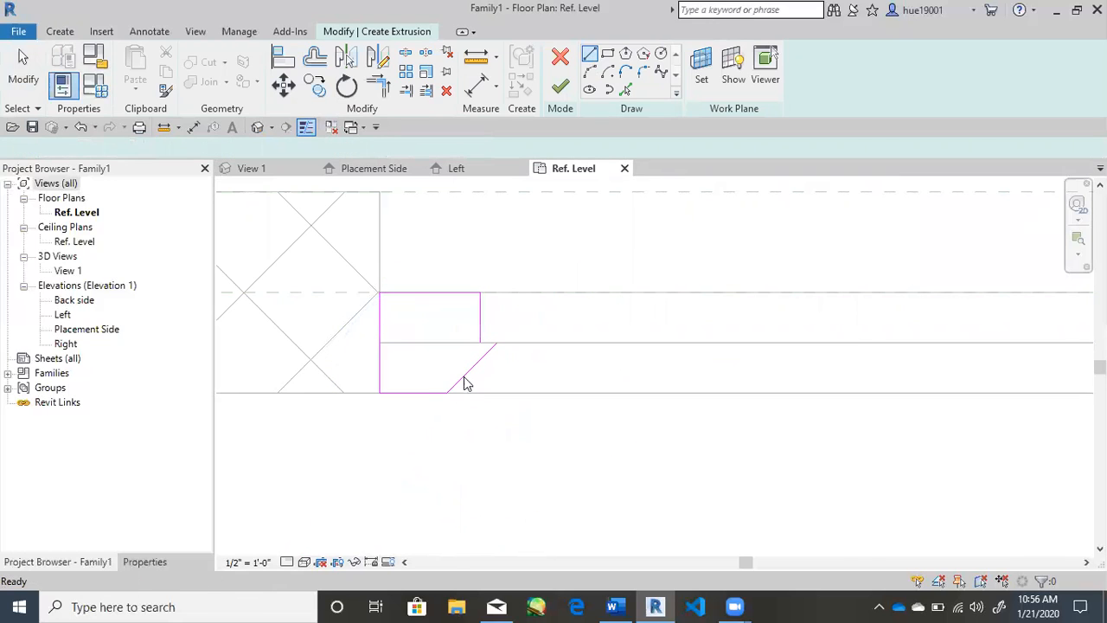
Step: Shift the diagonal line toward the jamb until it meets the short vertical line's end, and finish the extrusion sketch
click(460, 378)
key(Left)
key(Left)
key(Left)
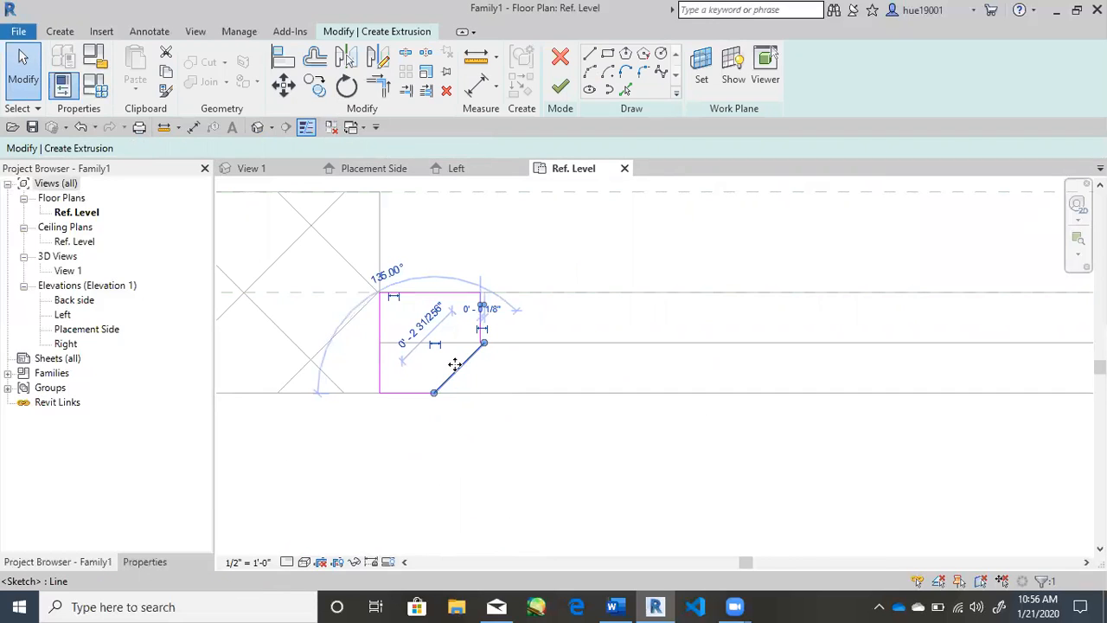
drag(454, 364, 453, 368)
click(521, 375)
scroll(478, 343, up, 2)
scroll(488, 340, down, 2)
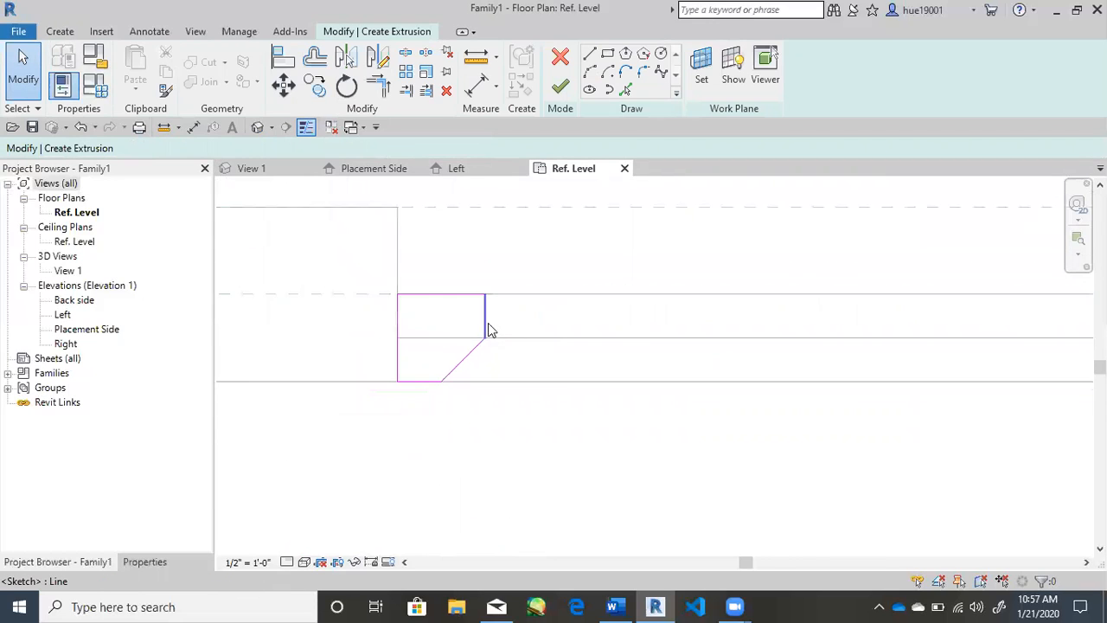
click(560, 87)
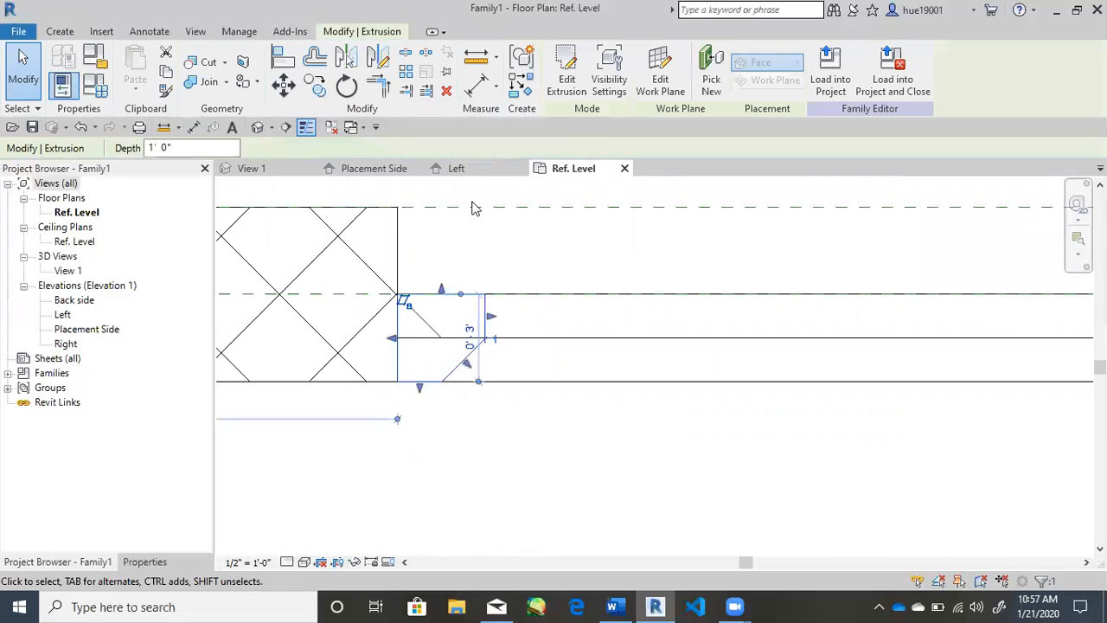
Step: Inspect the new chamfered extrusion where it crosses the panel's lower groove in 3D View 1
click(473, 170)
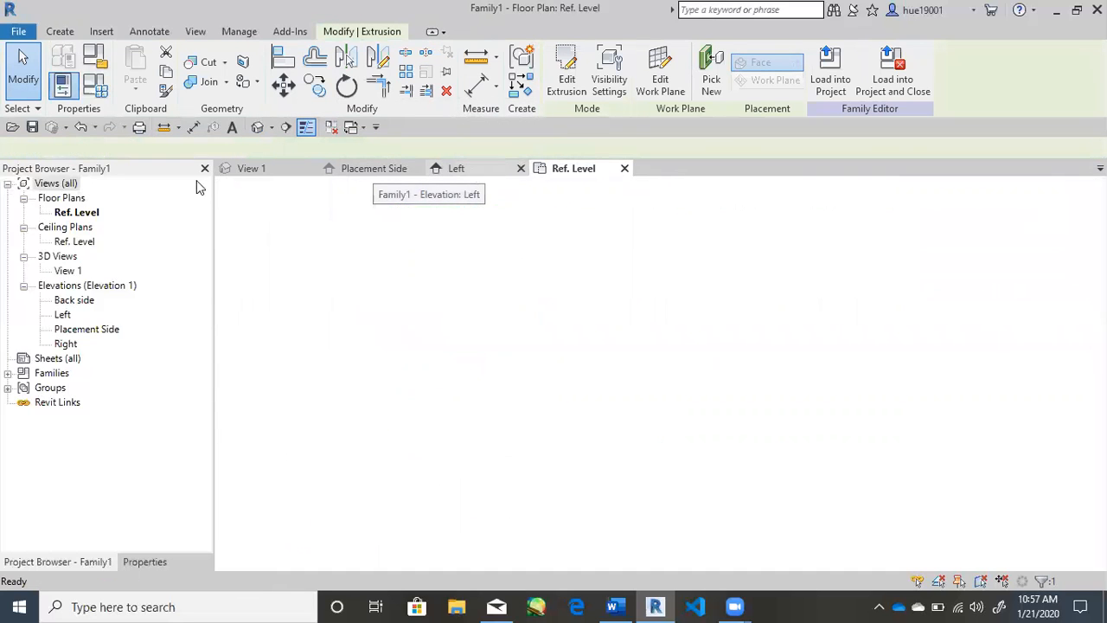
click(252, 169)
click(523, 439)
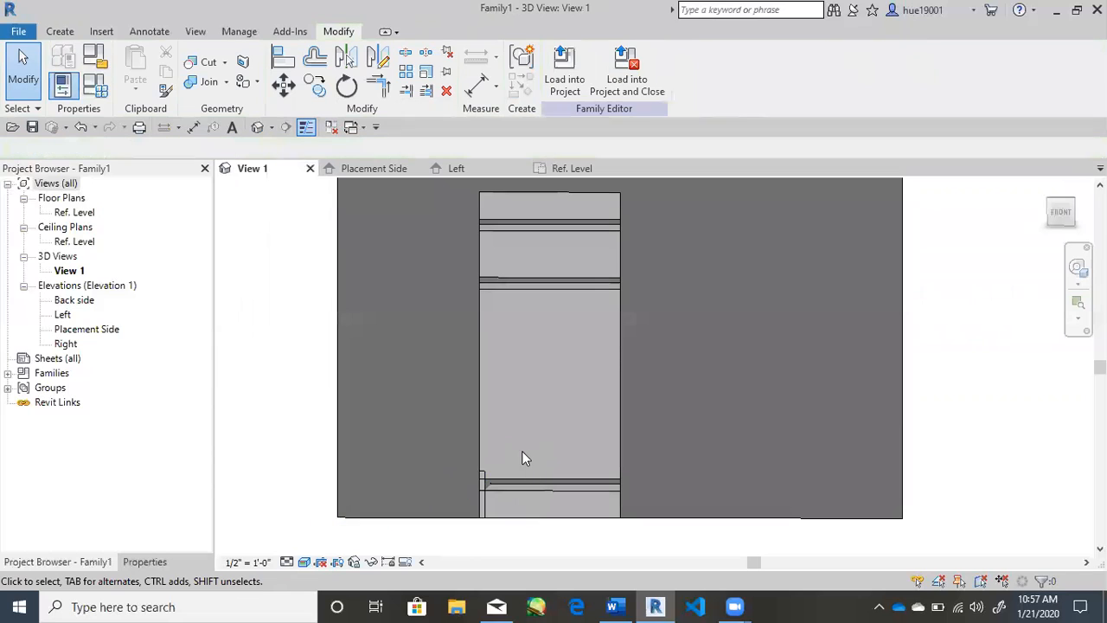
scroll(522, 449, up, 2)
middle_drag(522, 449, 487, 343)
scroll(402, 385, up, 4)
scroll(449, 415, up, 2)
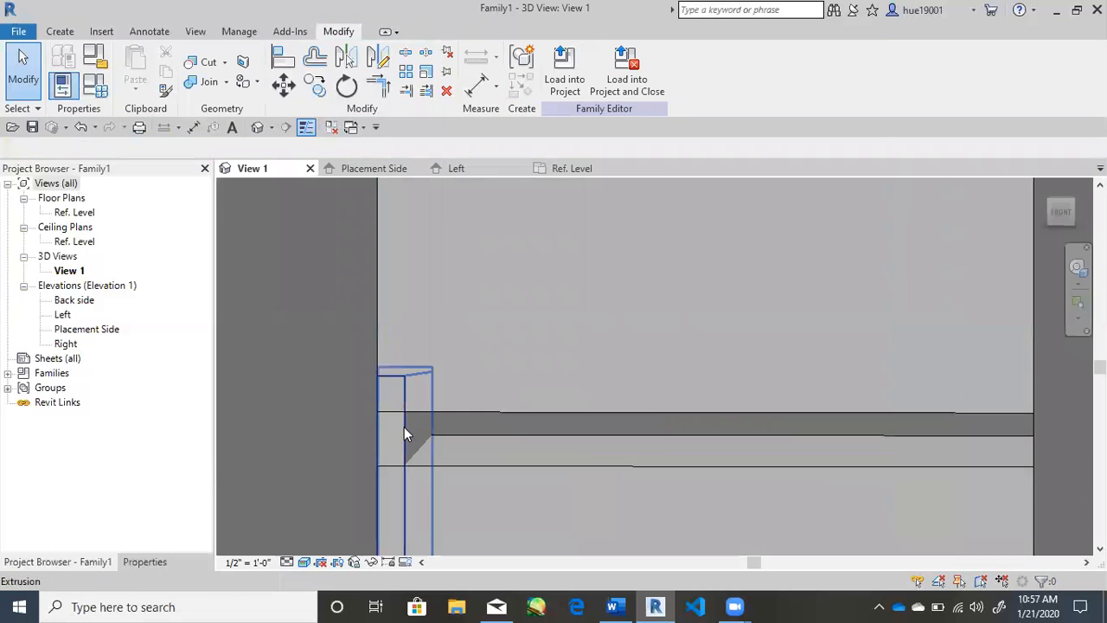
scroll(437, 440, up, 3)
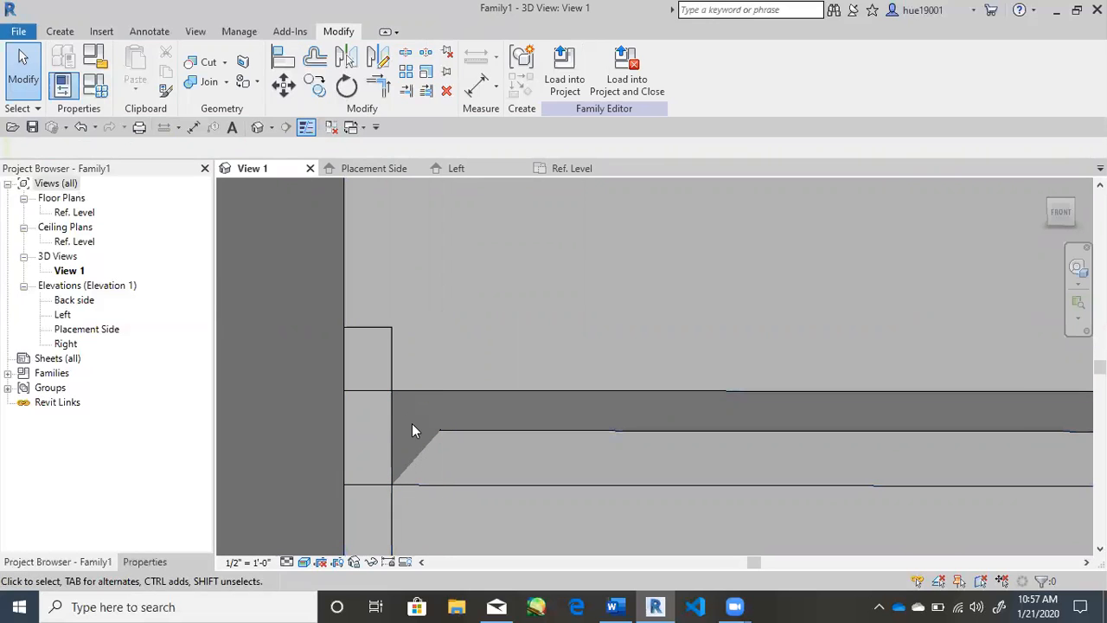
click(391, 449)
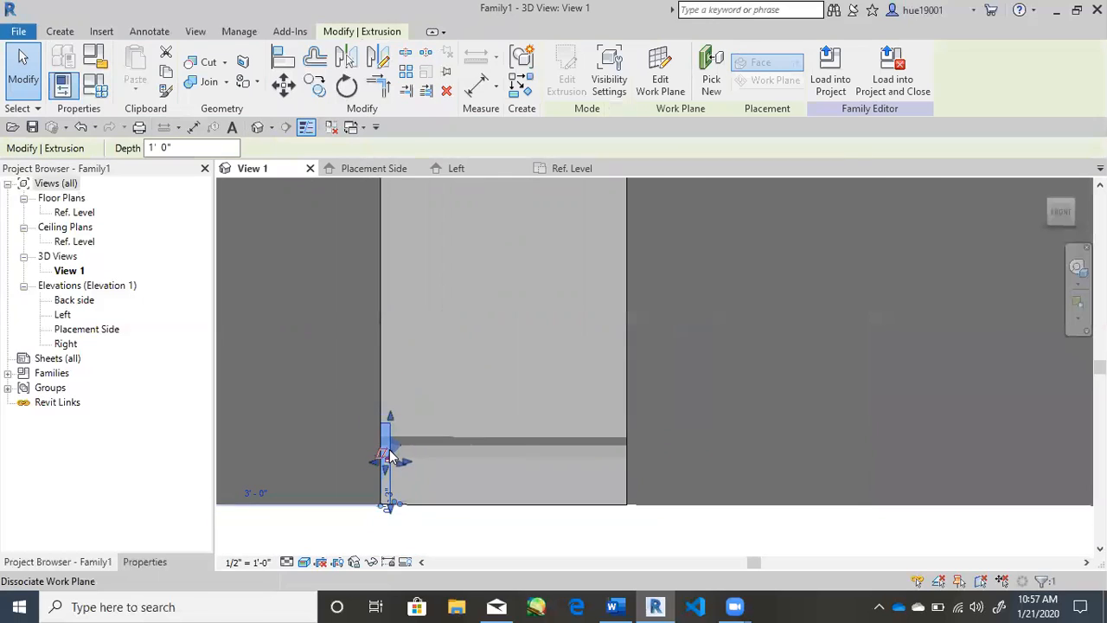
scroll(393, 461, up, 3)
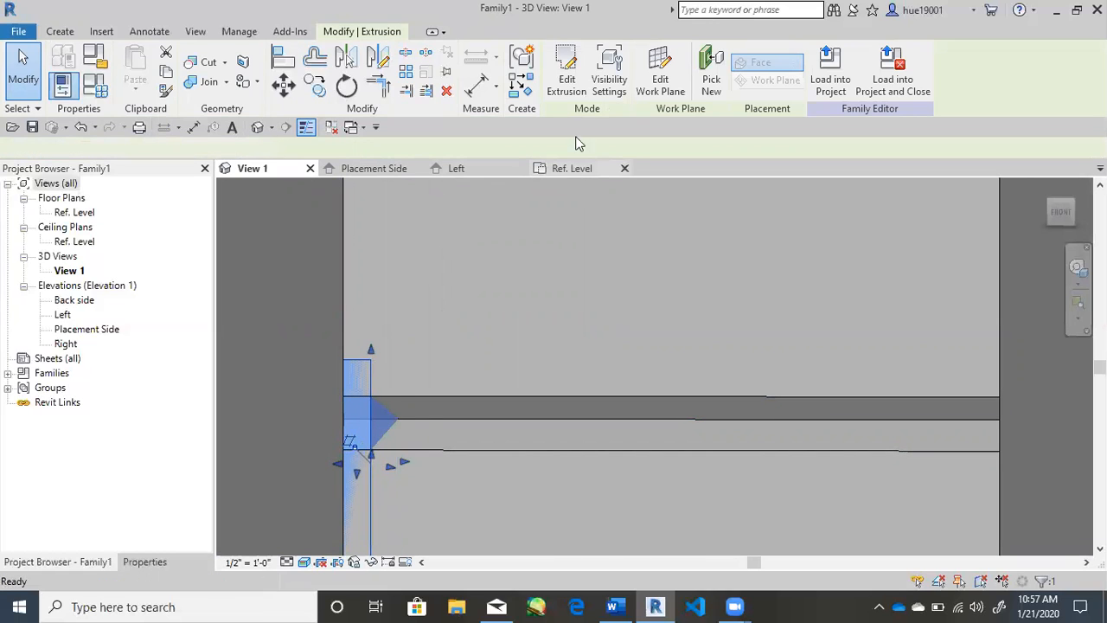
Step: Edit the chamfered extrusion's sketch in the Ref. Level plan and move its vertical and diagonal edges 2 1/2" away from the jamb
click(575, 169)
double_click(438, 382)
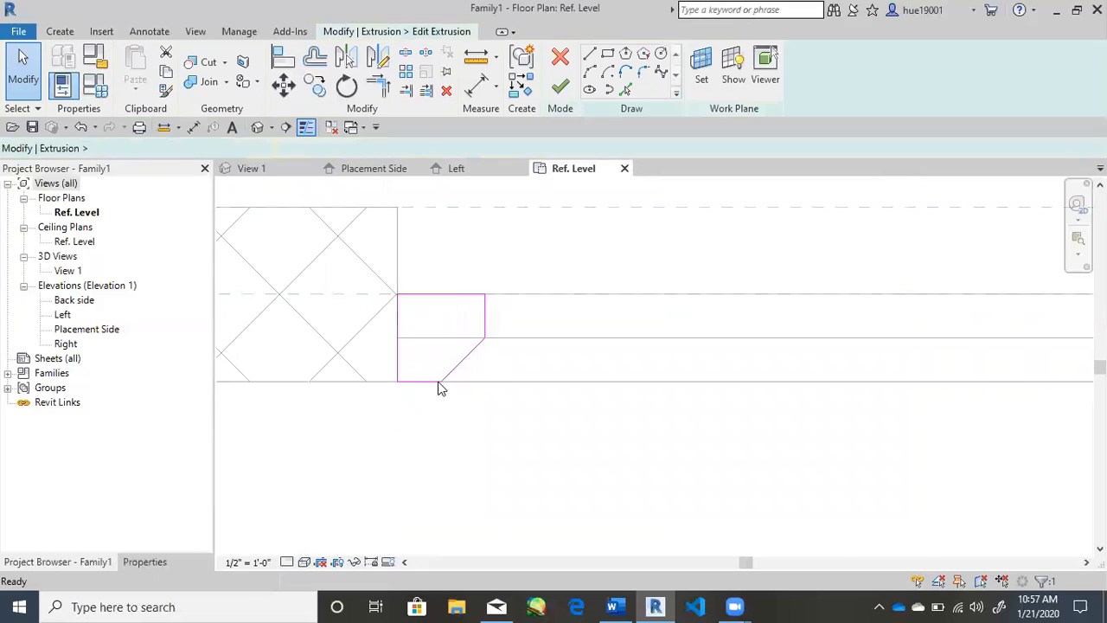
drag(431, 275, 534, 419)
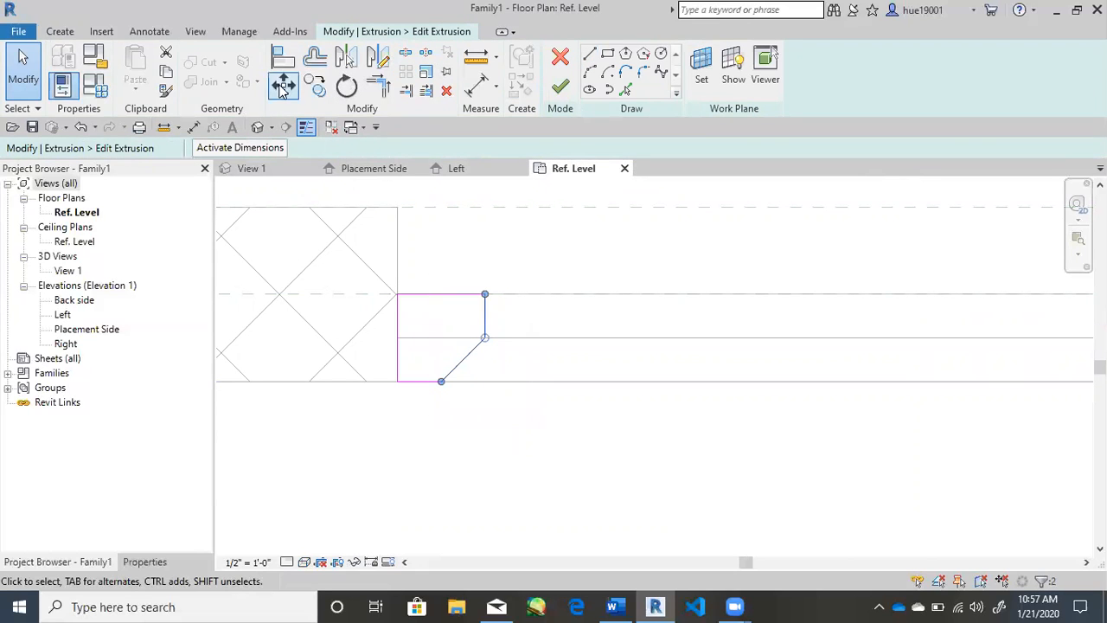
click(284, 86)
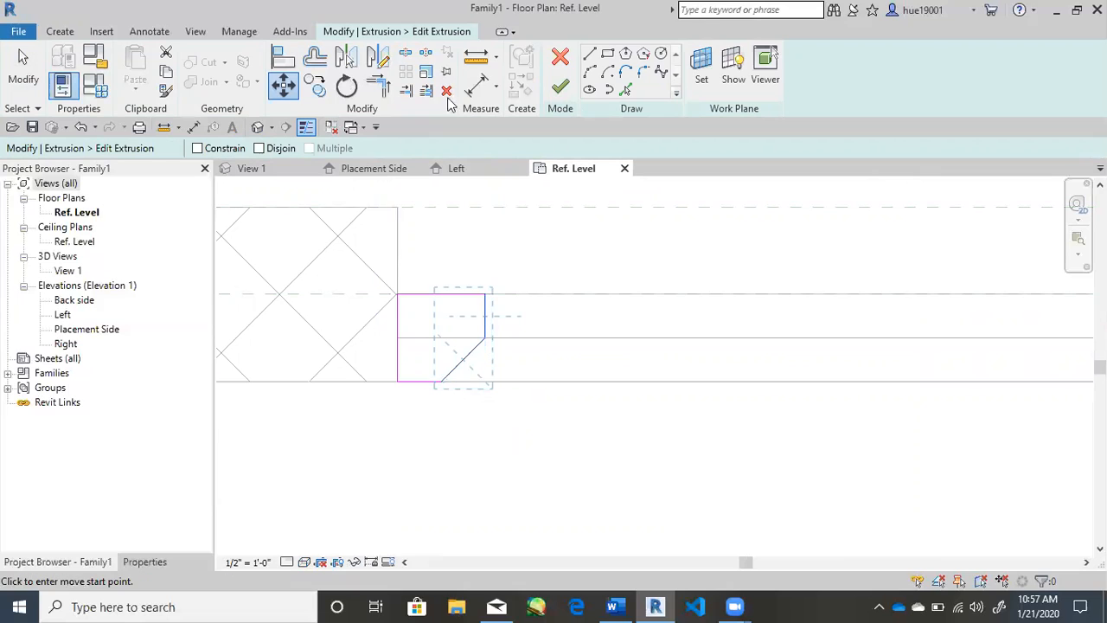
click(439, 382)
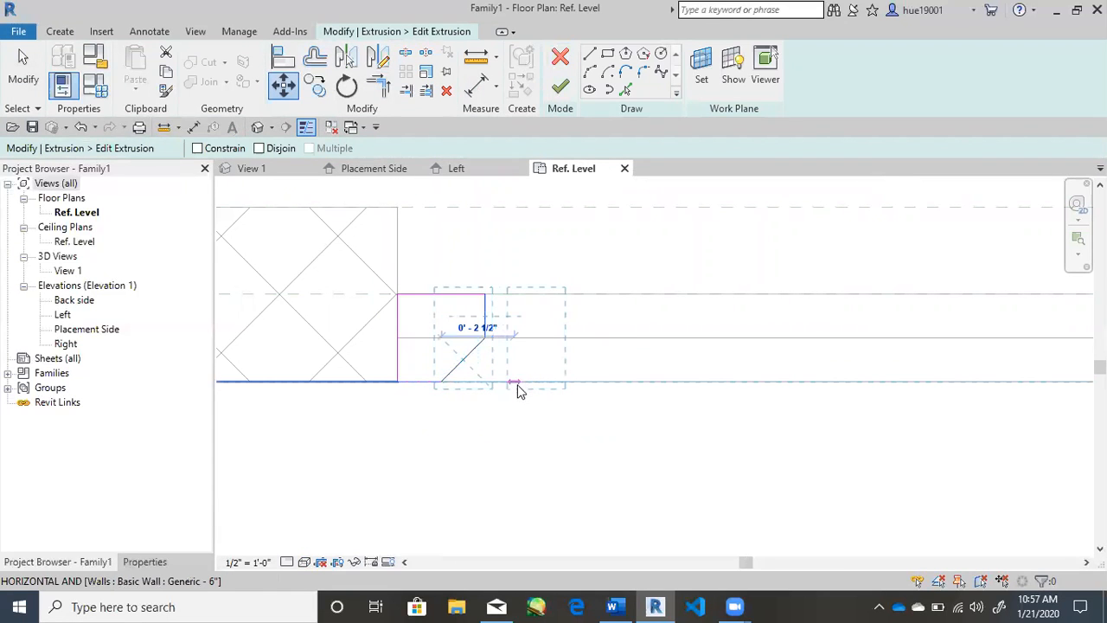
click(515, 386)
scroll(441, 367, up, 2)
Step: Mark 3" from the jamb corner along the outer wall face with a short vertical guide line, and delete the overlapping 3" line
click(588, 54)
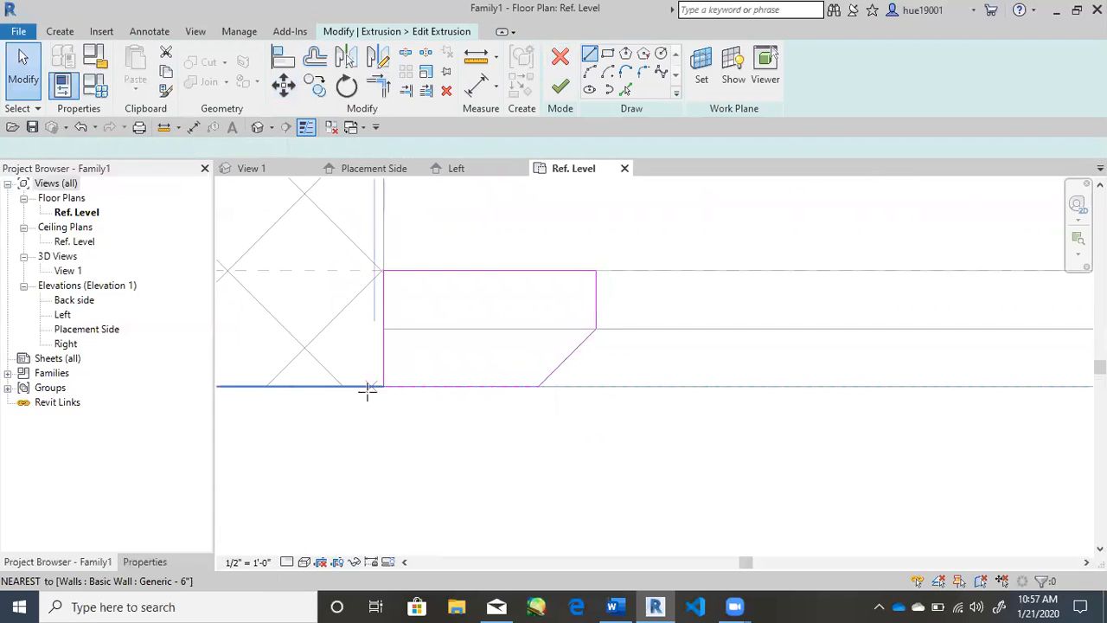
click(383, 386)
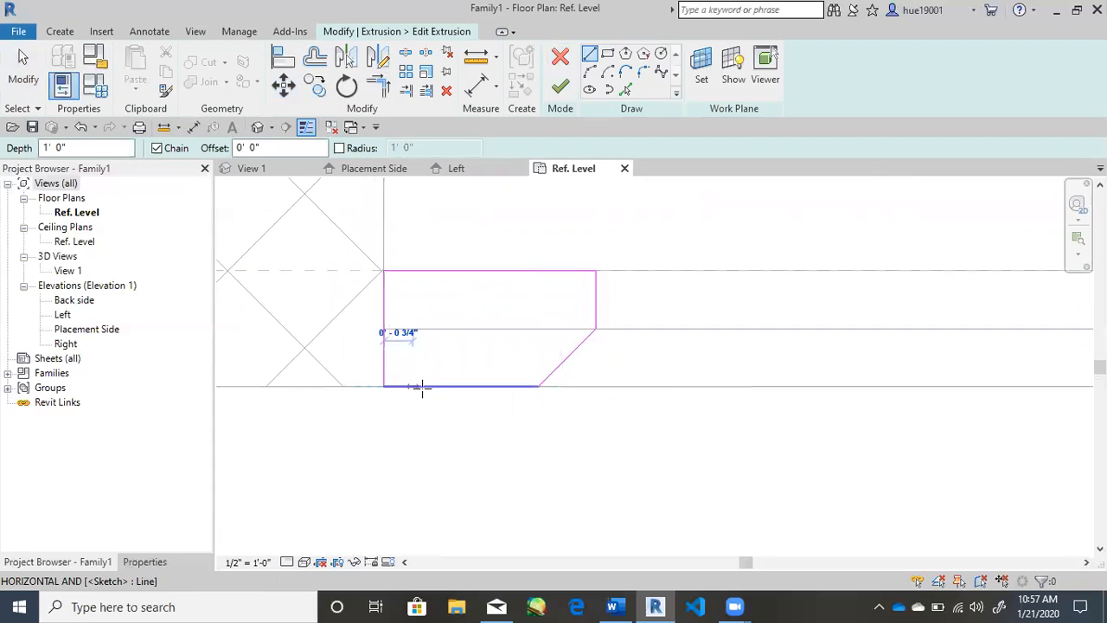
click(495, 386)
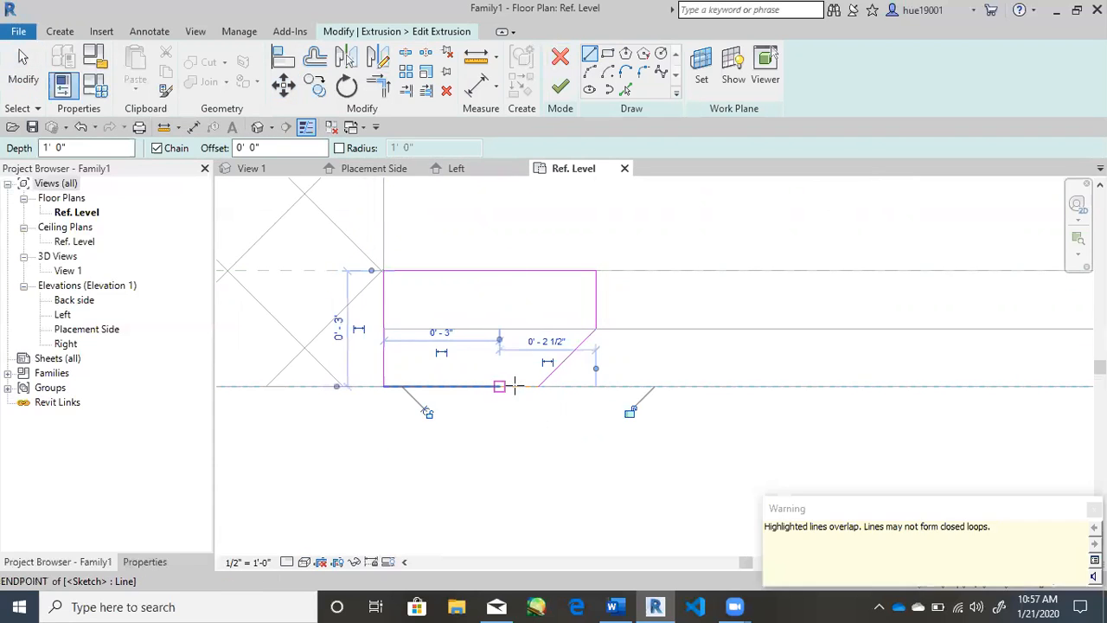
click(500, 357)
key(Escape)
key(Escape)
key(l)
key(i)
click(452, 385)
key(d)
key(e)
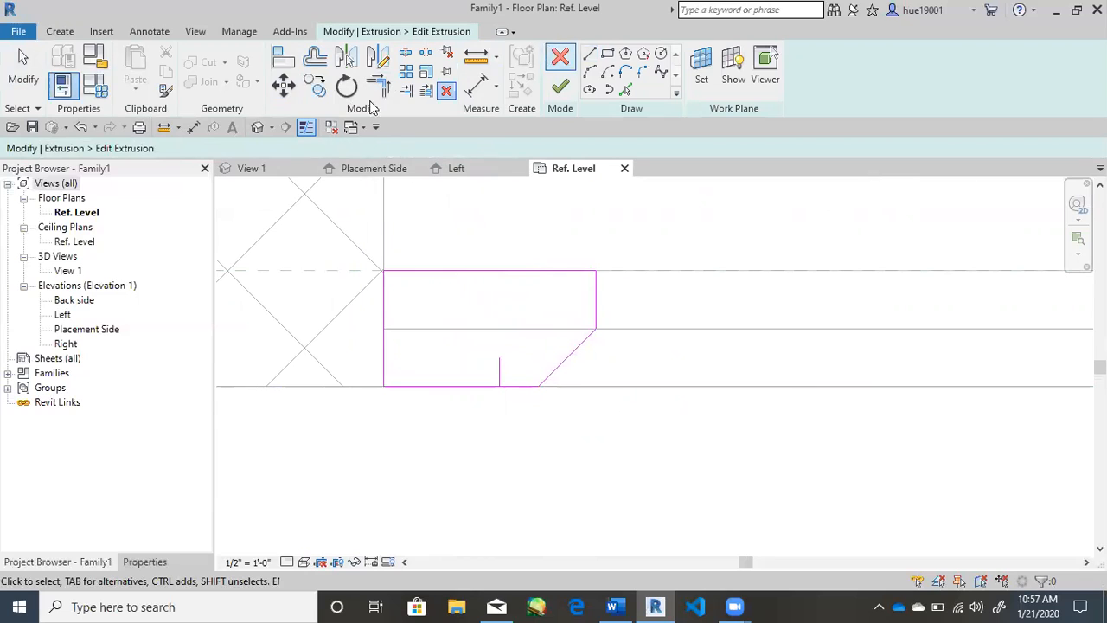
drag(485, 222, 599, 387)
mouse_move(524, 250)
mouse_down()
mouse_move(608, 450)
mouse_move(672, 450)
mouse_up()
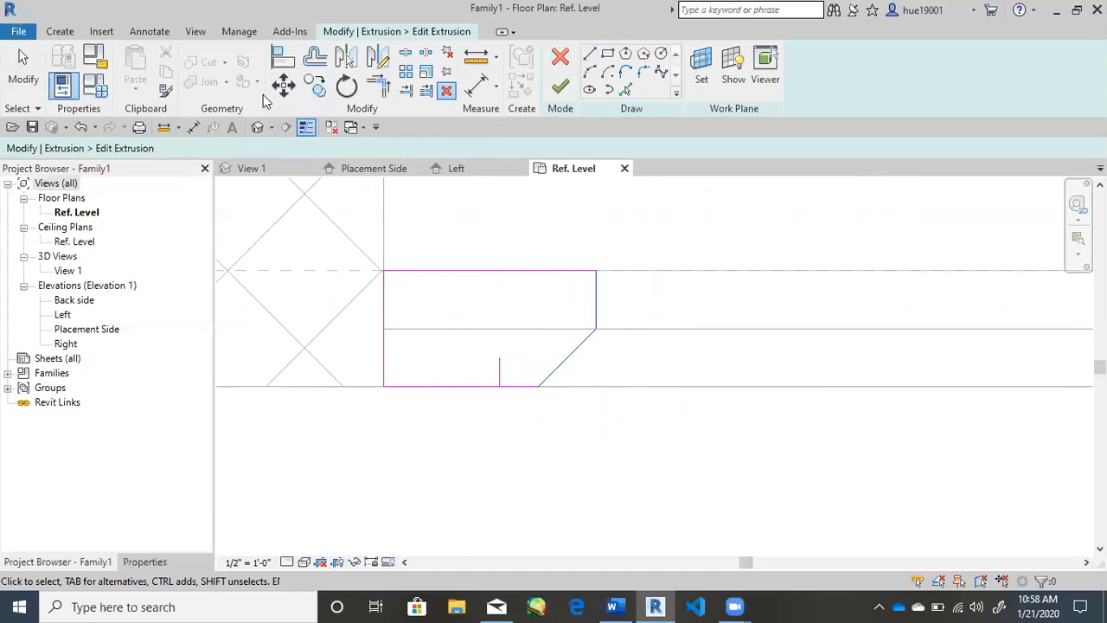
click(283, 84)
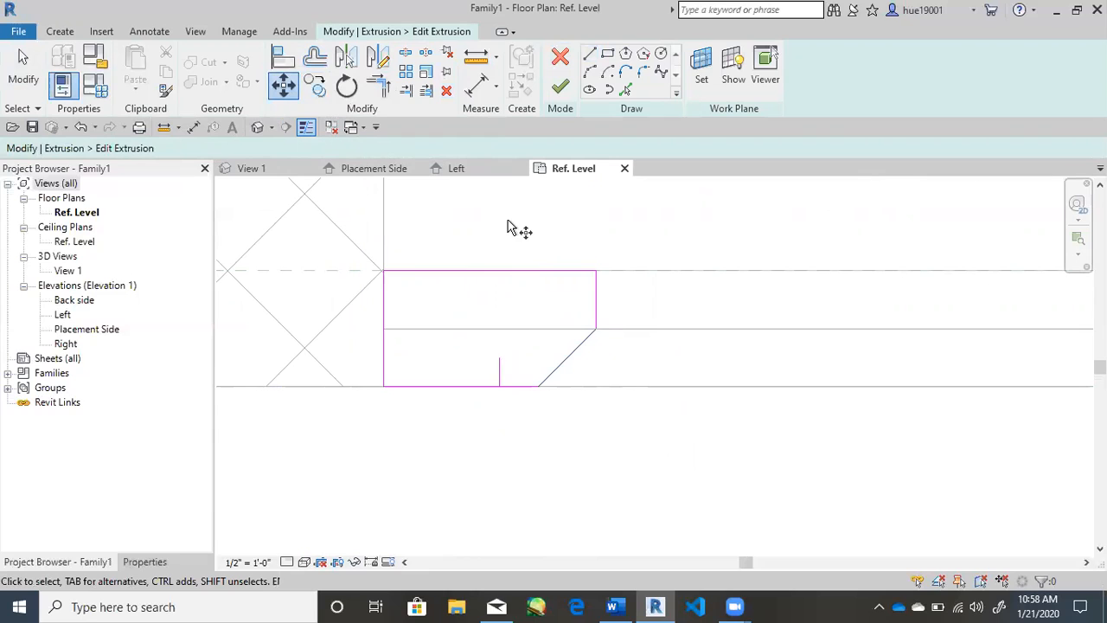
click(589, 54)
click(278, 84)
drag(508, 246, 659, 469)
click(574, 345)
click(281, 87)
key(Escape)
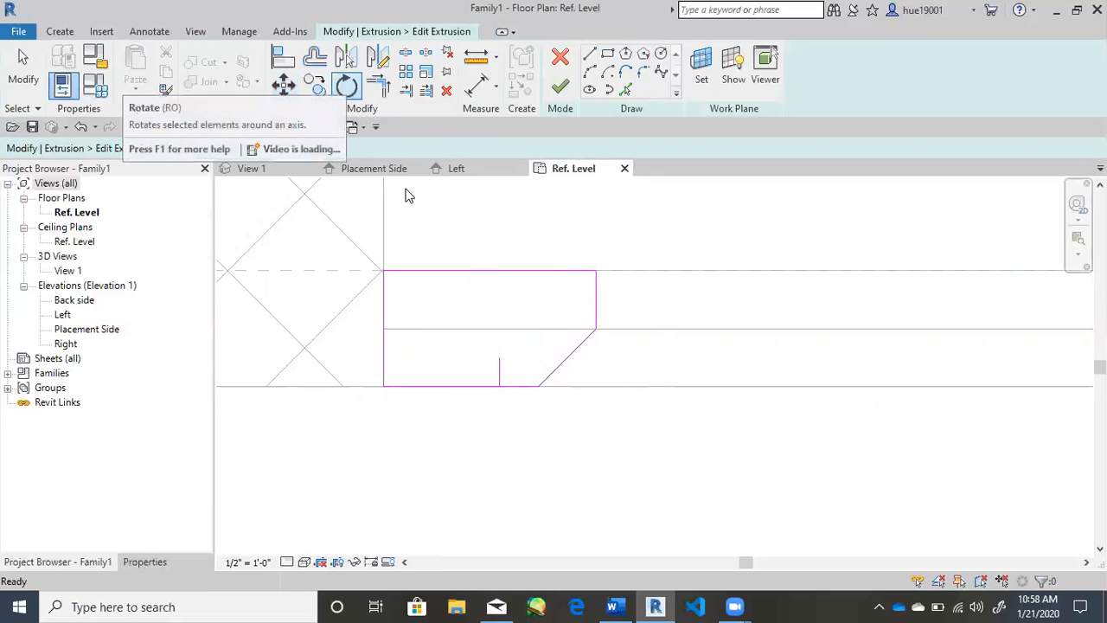
Step: Delete the diagonal and vertical edges on the inner side of the extrusion's sketch
mouse_move(562, 368)
mouse_down()
mouse_move(517, 369)
mouse_move(585, 388)
mouse_up()
click(567, 349)
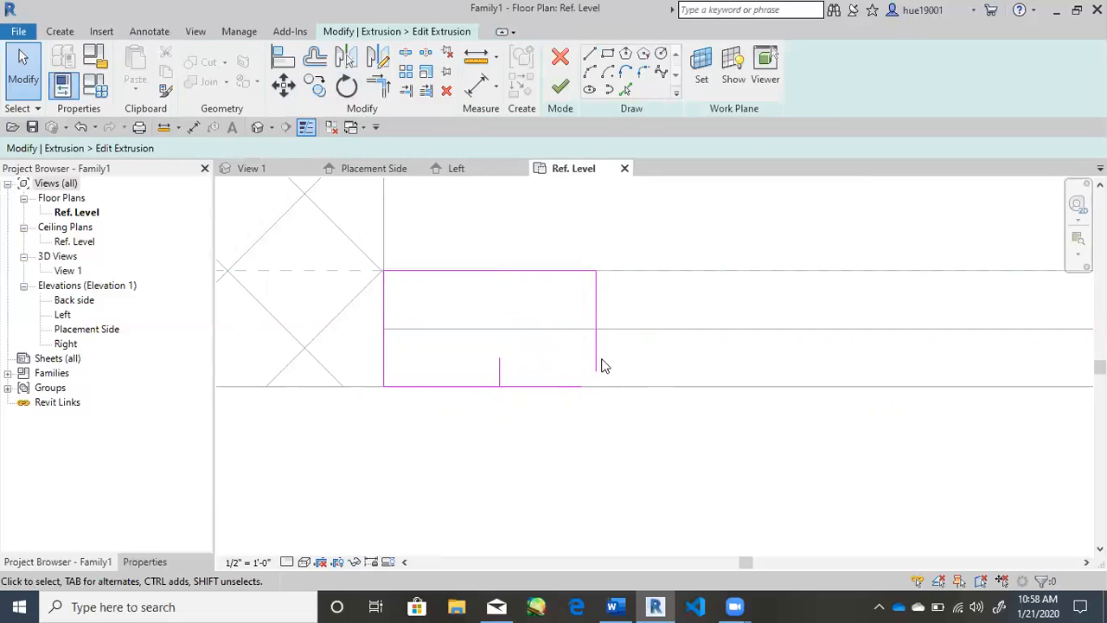
click(596, 369)
key(Delete)
Step: Shorten the sketch's edge on the outer wall face so it ends at the short vertical guide line
click(576, 389)
mouse_move(578, 387)
mouse_down()
mouse_move(493, 395)
mouse_move(499, 386)
mouse_up()
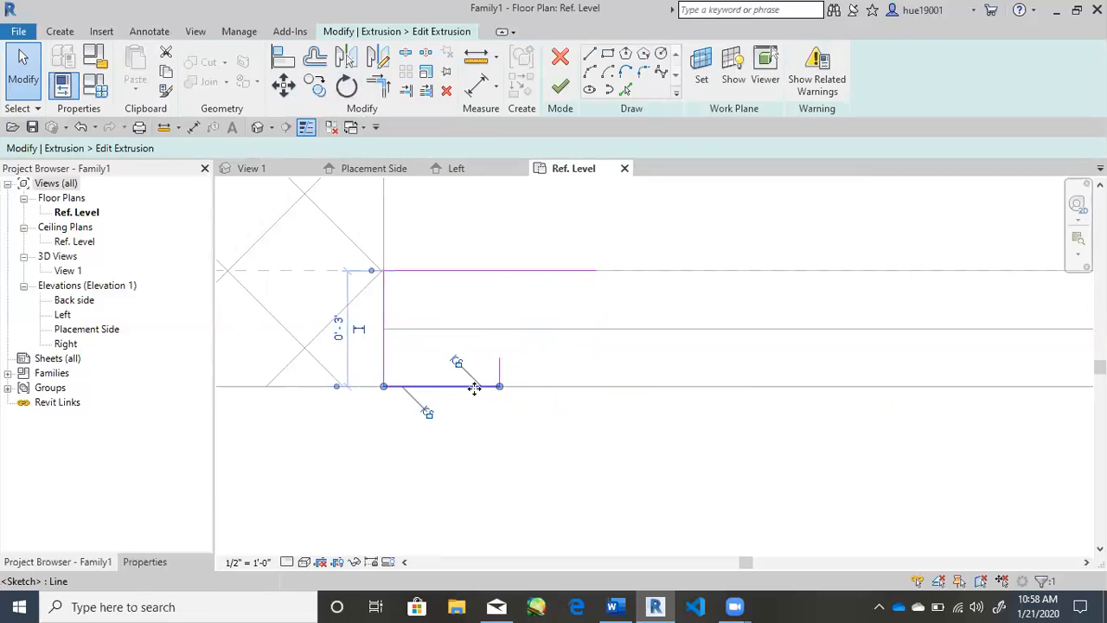
key(Escape)
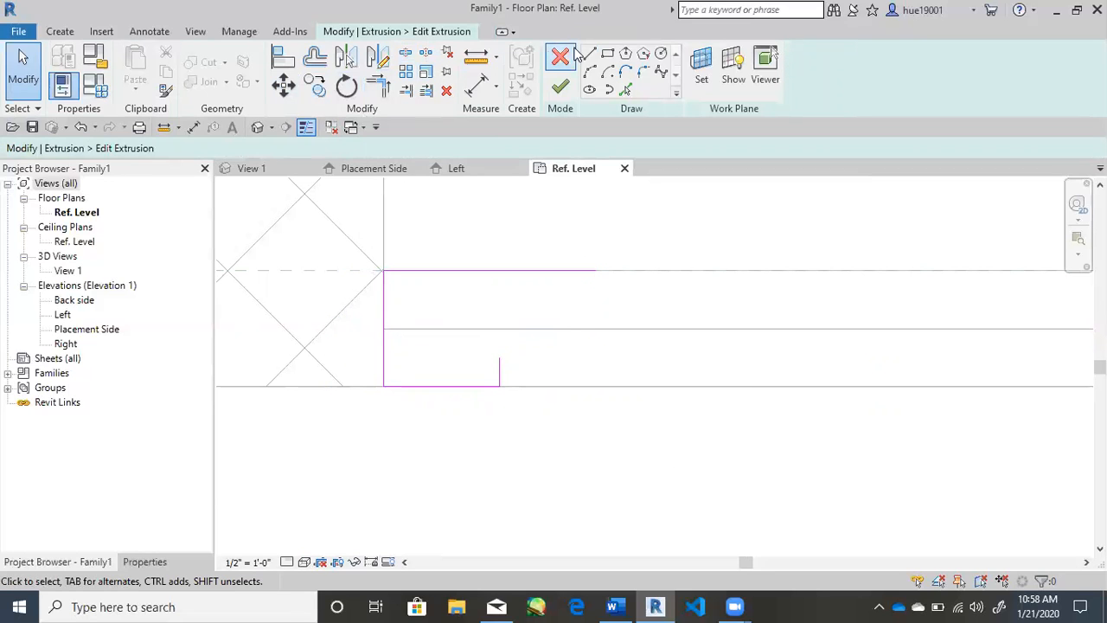
Step: Sketch a 45° line from the outer edge's end to the panel's middle edge and a 1 1/2" vertical line up to the back edge
click(589, 56)
click(499, 385)
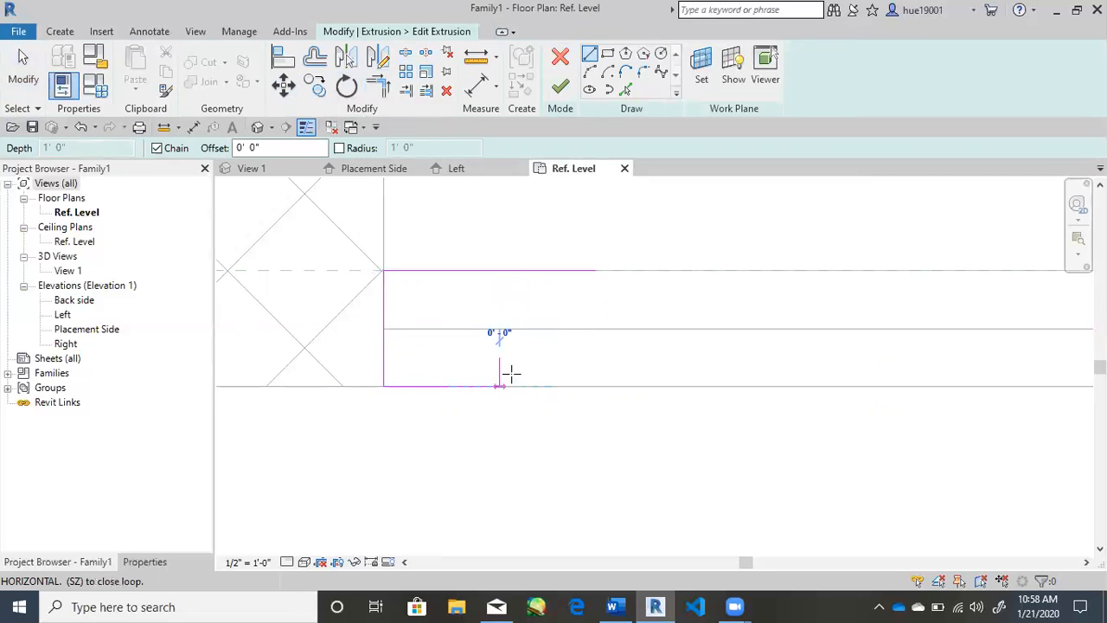
click(557, 329)
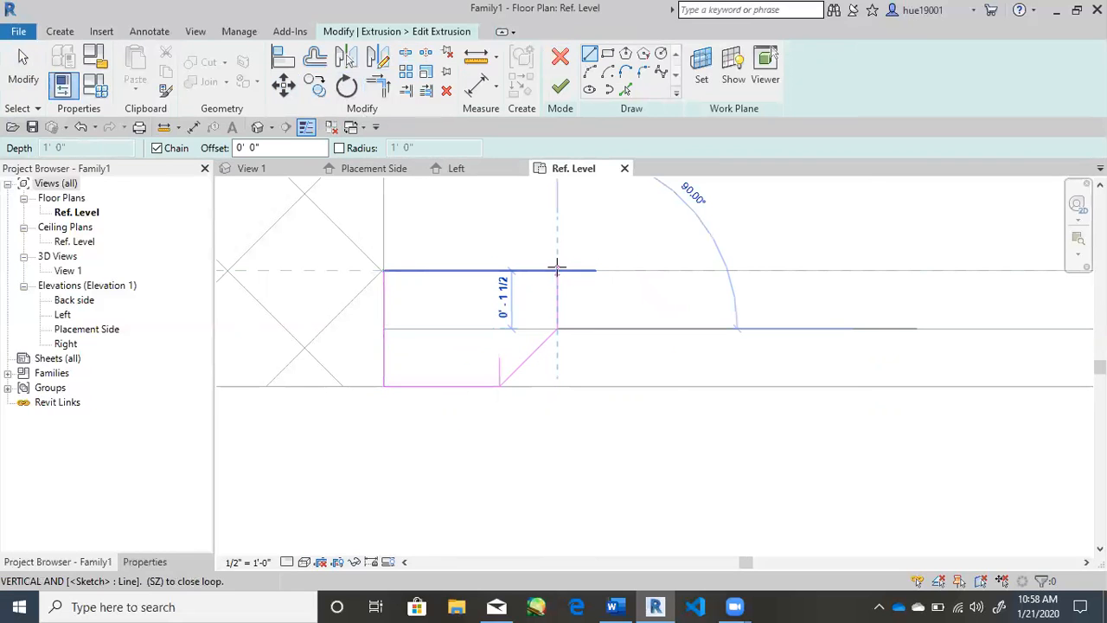
click(557, 268)
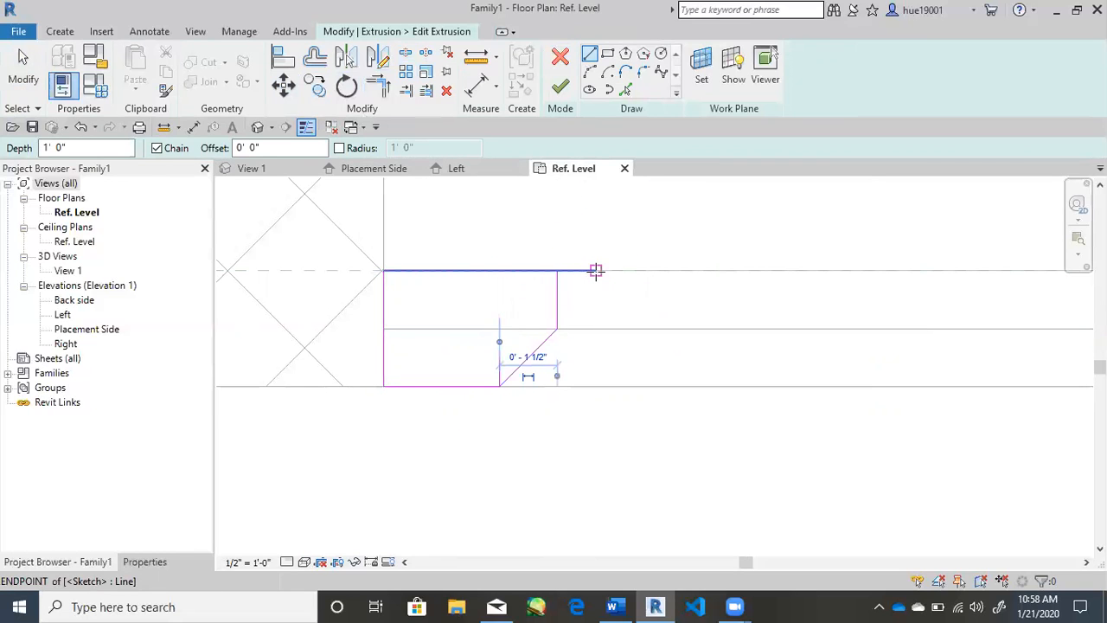
key(Escape)
key(Escape)
Step: Delete the short guide line and shorten the back edge to the new vertical line, finishing the extrusion sketch
click(499, 366)
key(Delete)
click(579, 269)
drag(594, 271, 560, 271)
click(607, 246)
click(559, 90)
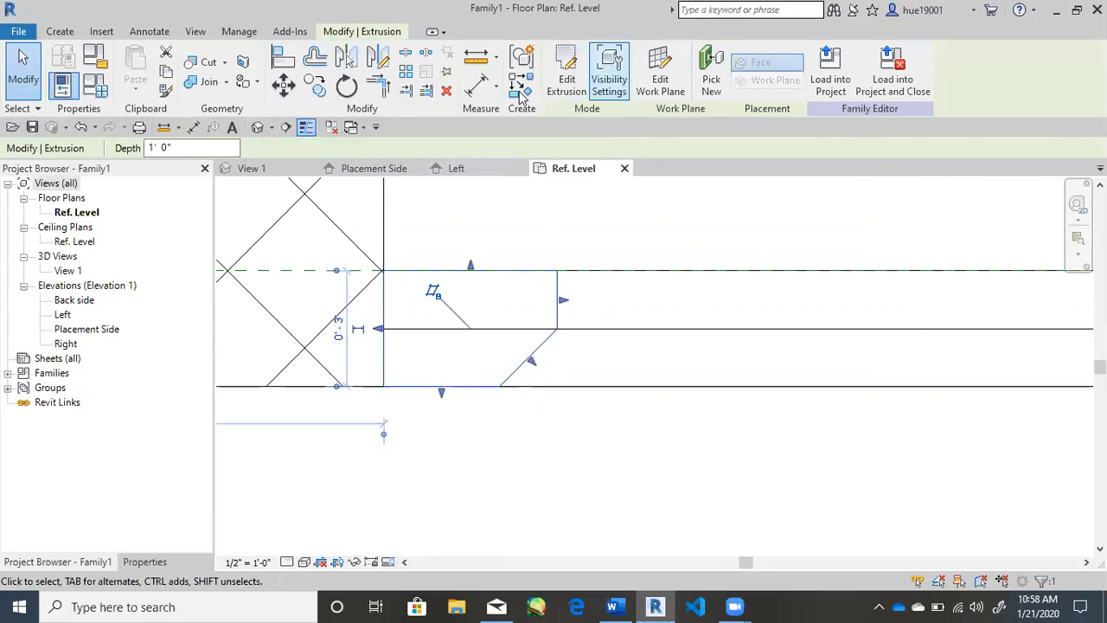
Step: Stretch the chamfered extrusion up to the top of the door opening in 3D View 1, giving it a depth of 7' 0"
click(252, 168)
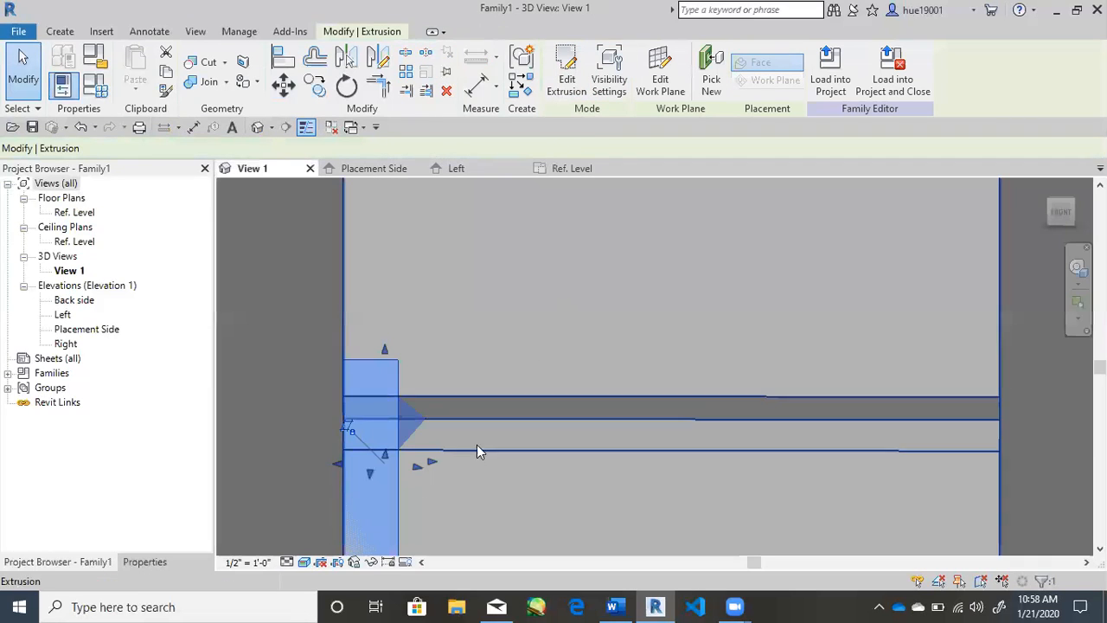
click(300, 357)
scroll(311, 368, down, 3)
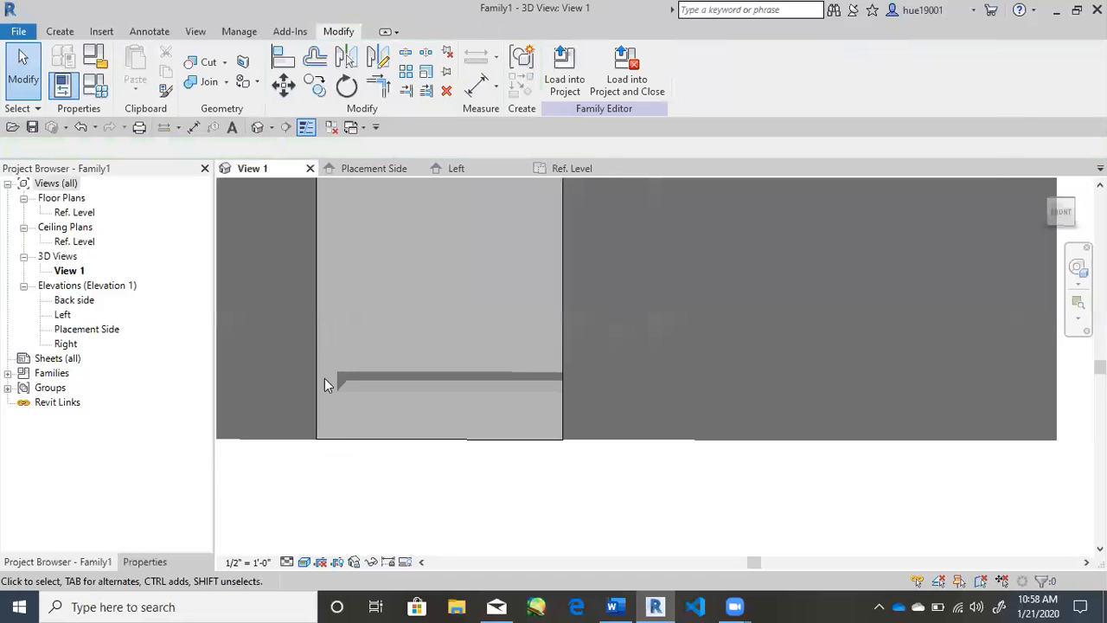
click(334, 395)
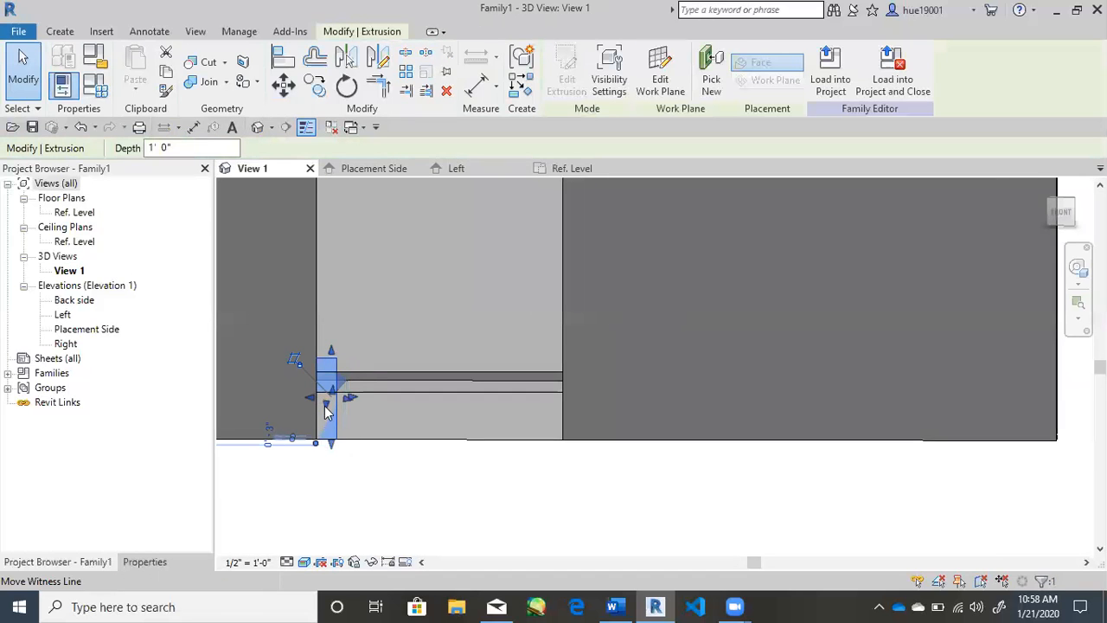
drag(330, 353, 336, 266)
middle_drag(335, 266, 410, 424)
scroll(410, 422, down, 2)
drag(408, 420, 414, 202)
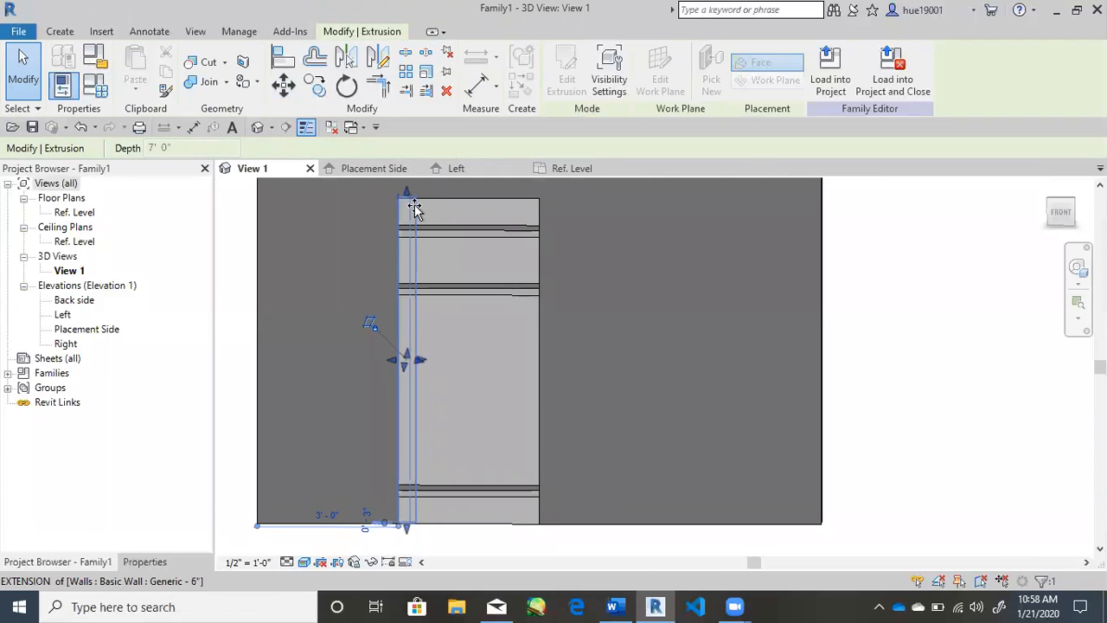
click(886, 421)
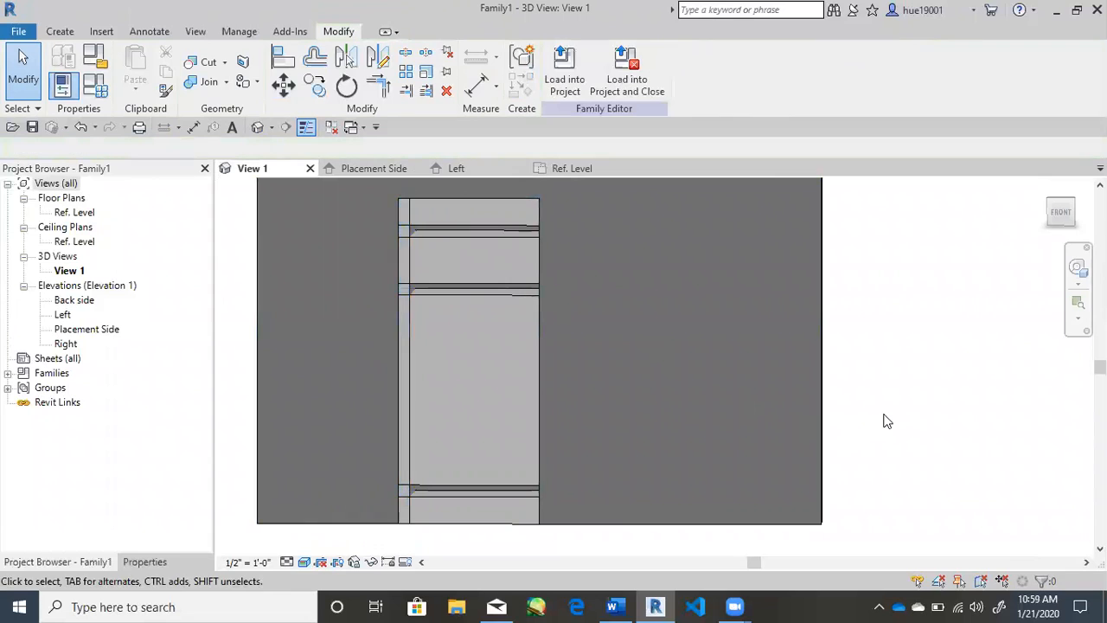
Step: Inspect the stretched extrusion where it crosses the panel's upper grooves, and return to the Ref. Level plan
middle_drag(463, 414, 470, 370)
scroll(465, 302, up, 2)
middle_drag(467, 233, 451, 305)
scroll(451, 305, up, 2)
scroll(450, 305, up, 2)
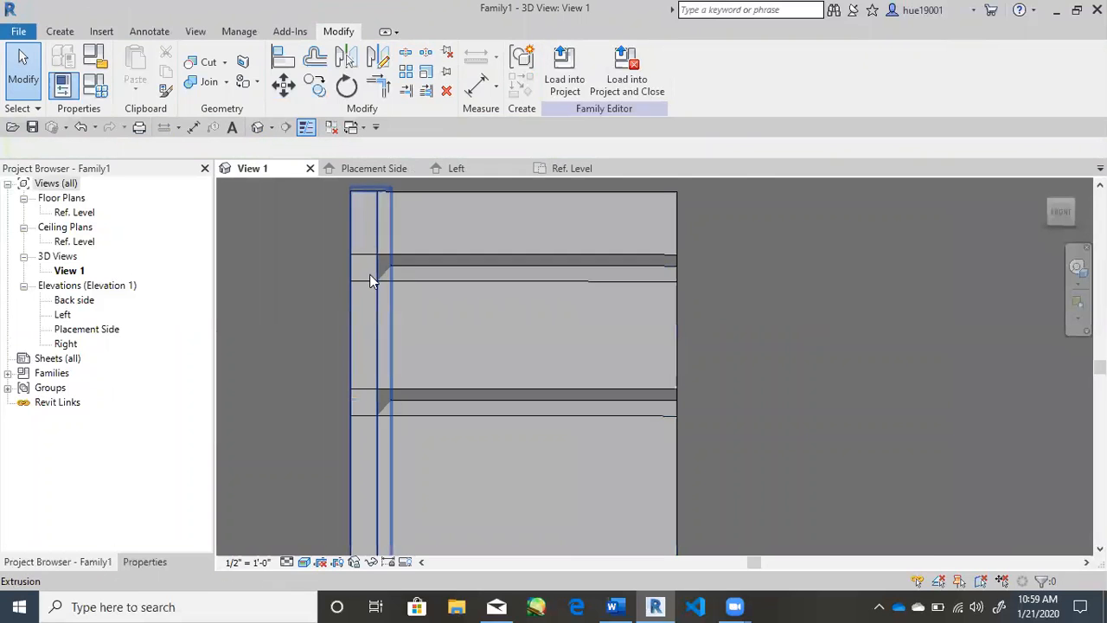
click(558, 167)
scroll(497, 346, down, 3)
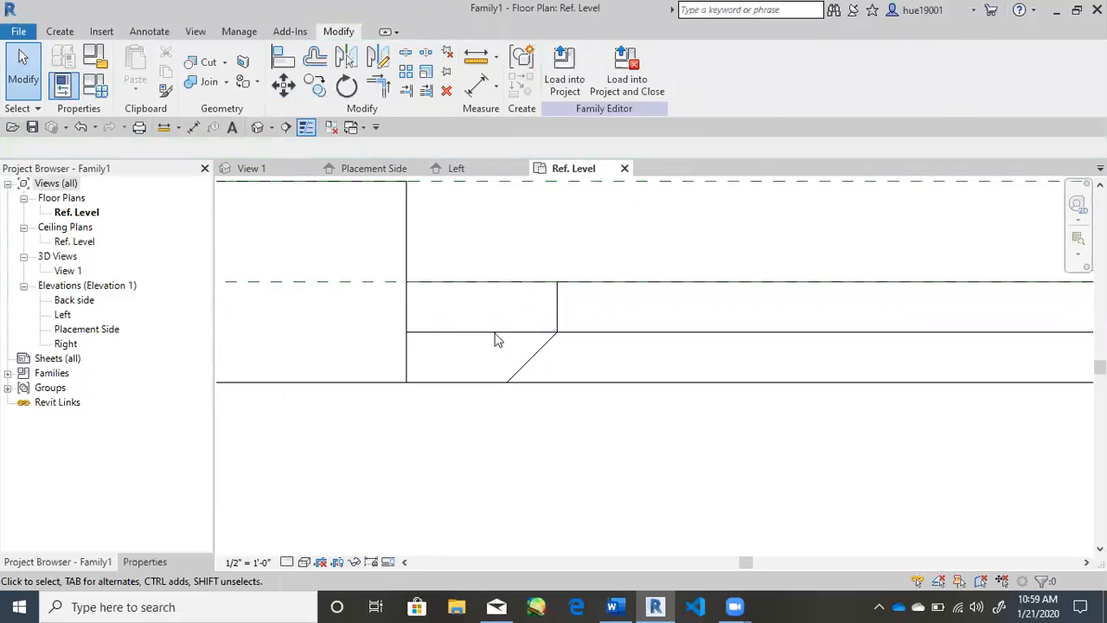
Step: Try to mirror a copy of the chamfered extrusion about its vertical edge
click(551, 328)
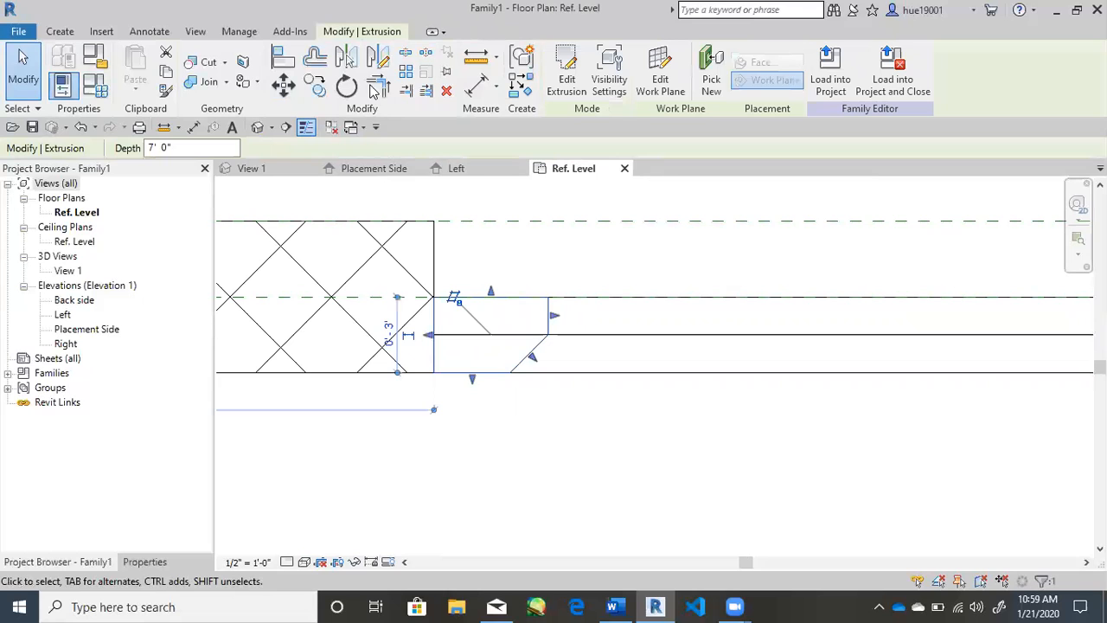
key(m)
key(m)
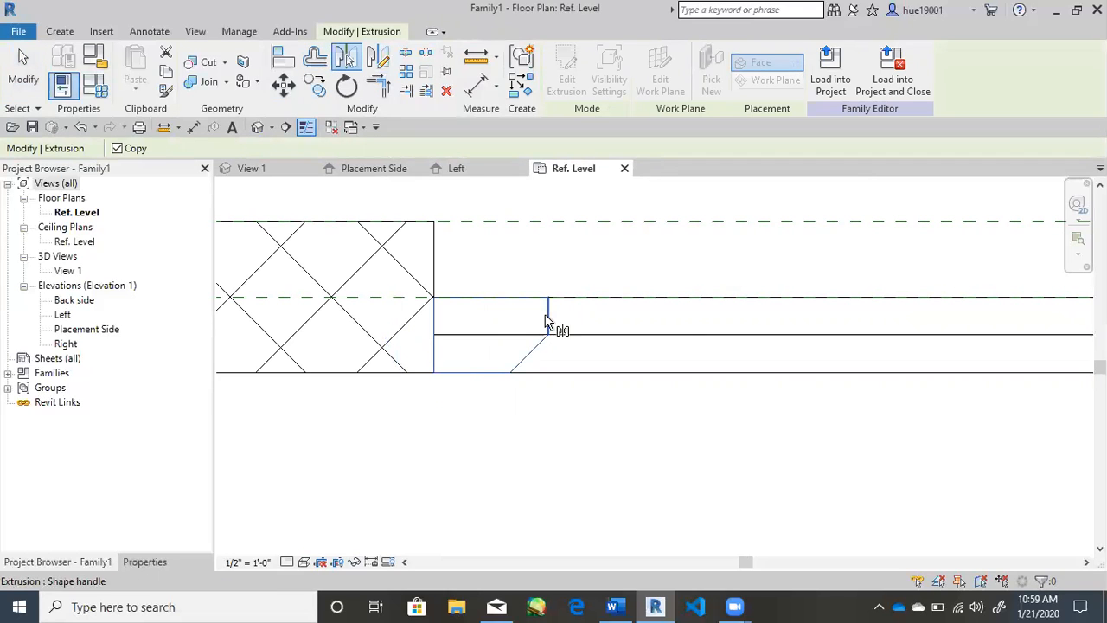
click(691, 337)
middle_drag(630, 358, 482, 352)
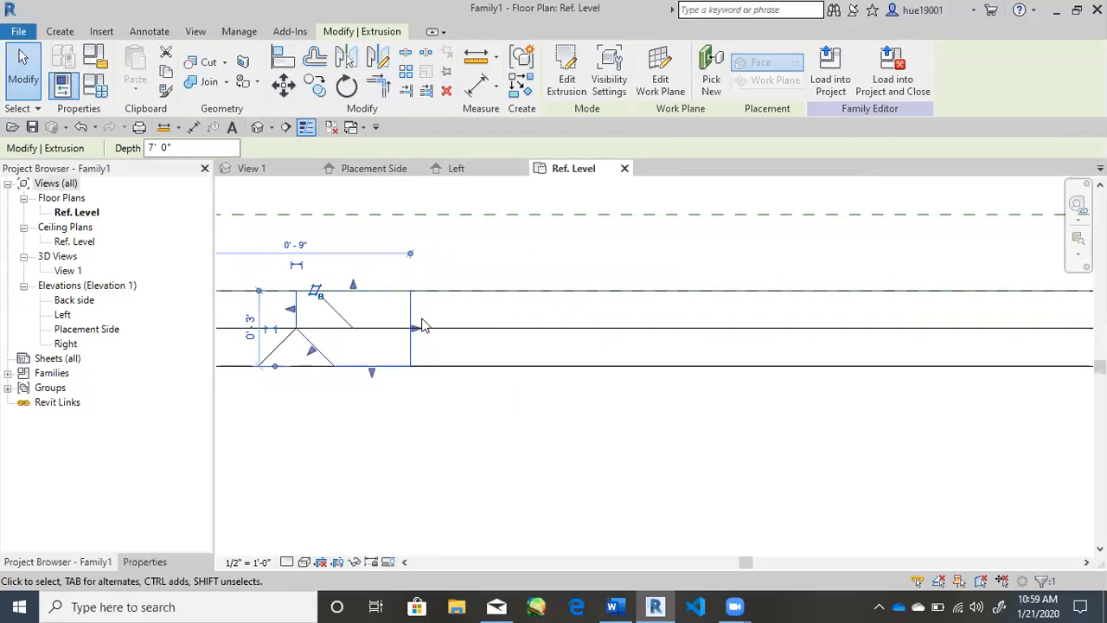
click(390, 264)
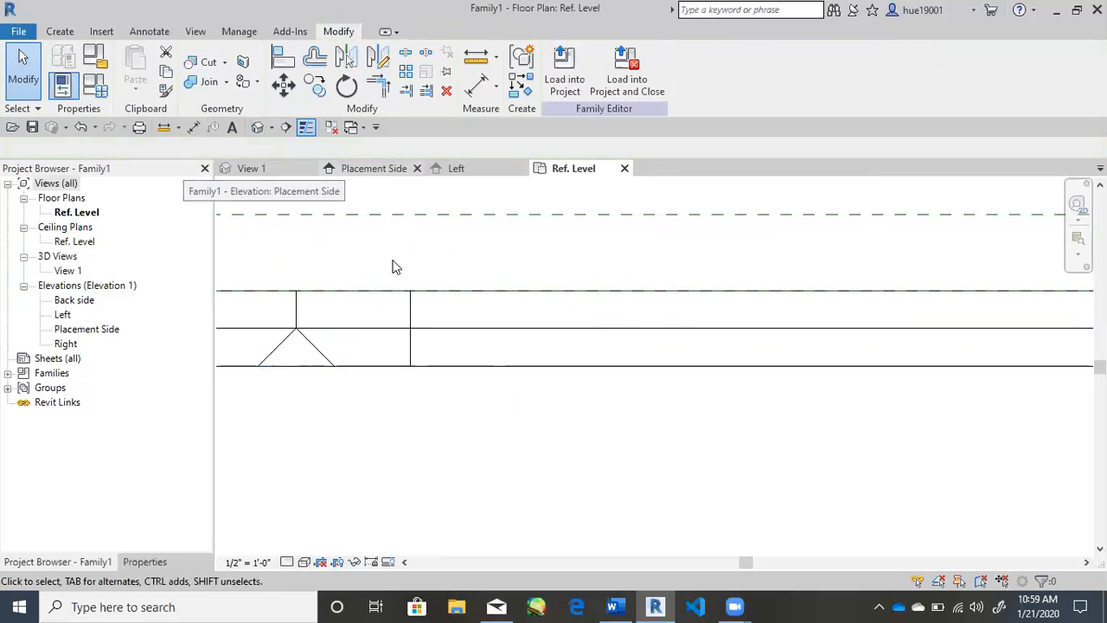
click(412, 322)
middle_drag(309, 321, 386, 311)
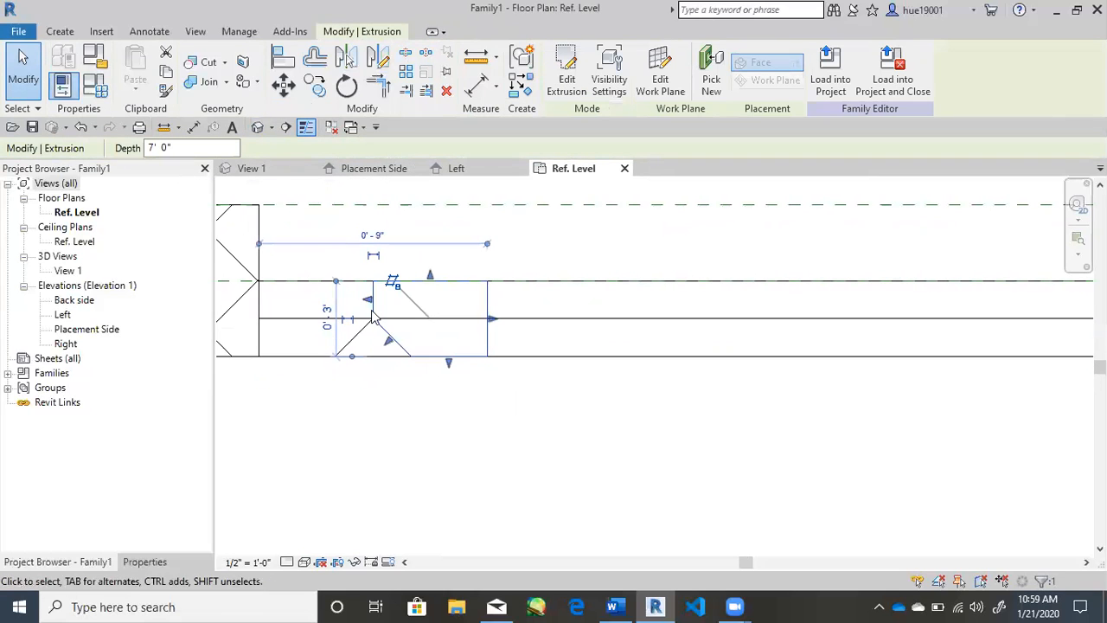
key(Escape)
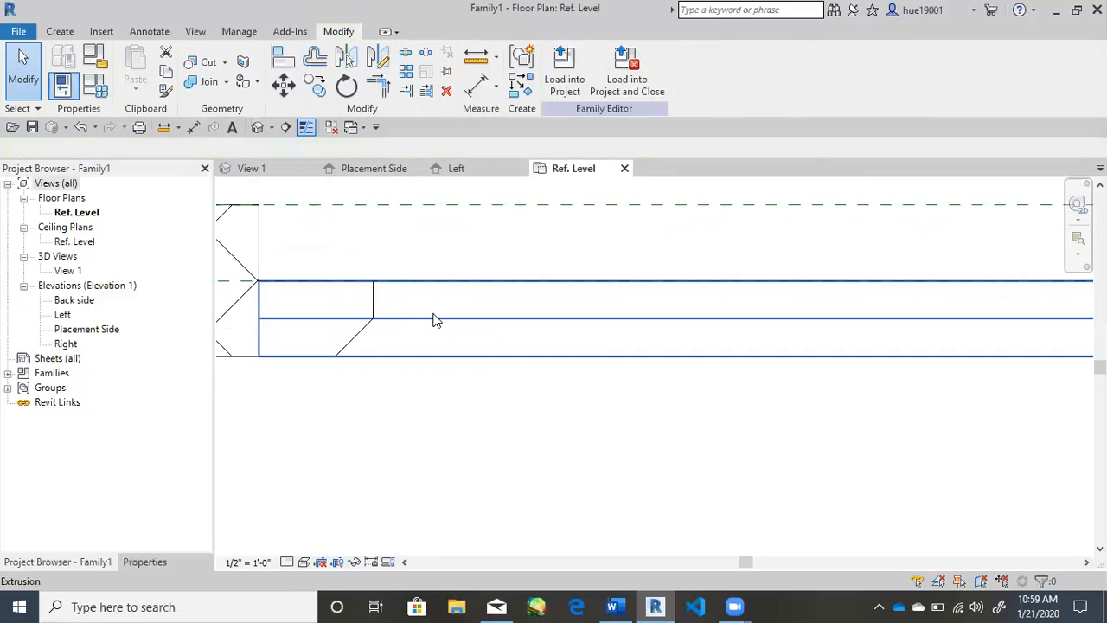
Step: Mirror a copy of the chamfered extrusion using its inner vertical edge as the axis
click(374, 302)
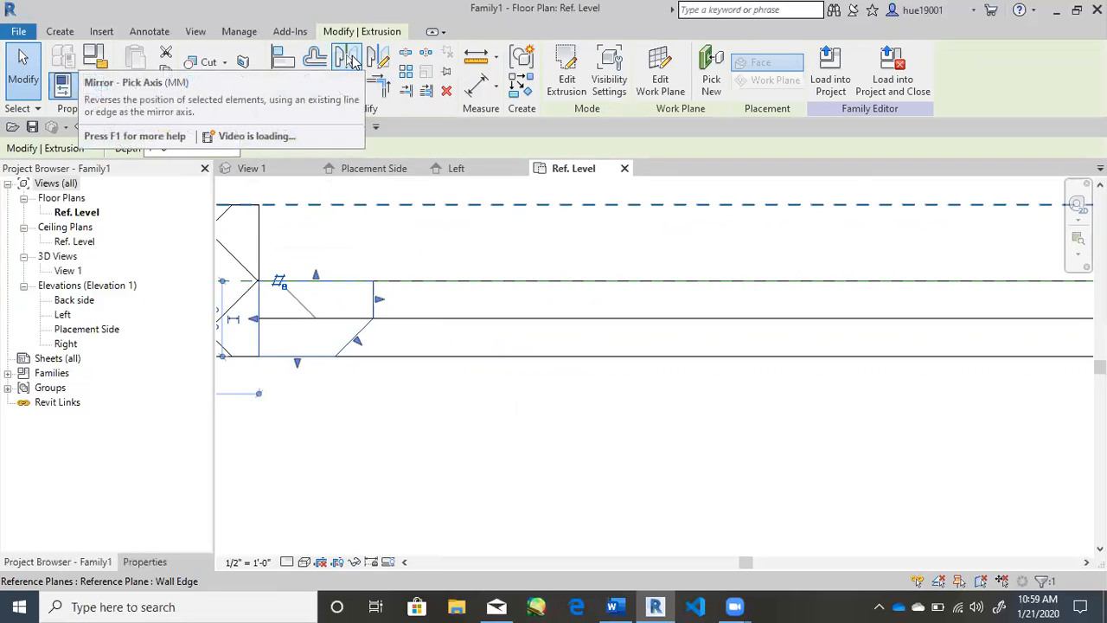
click(351, 57)
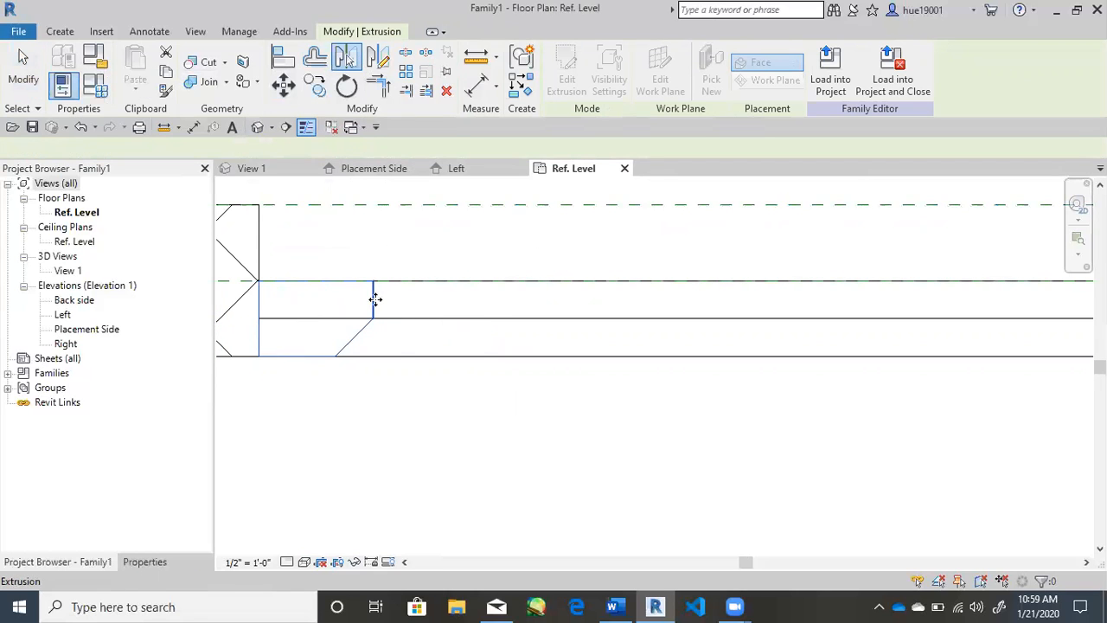
click(374, 299)
click(476, 312)
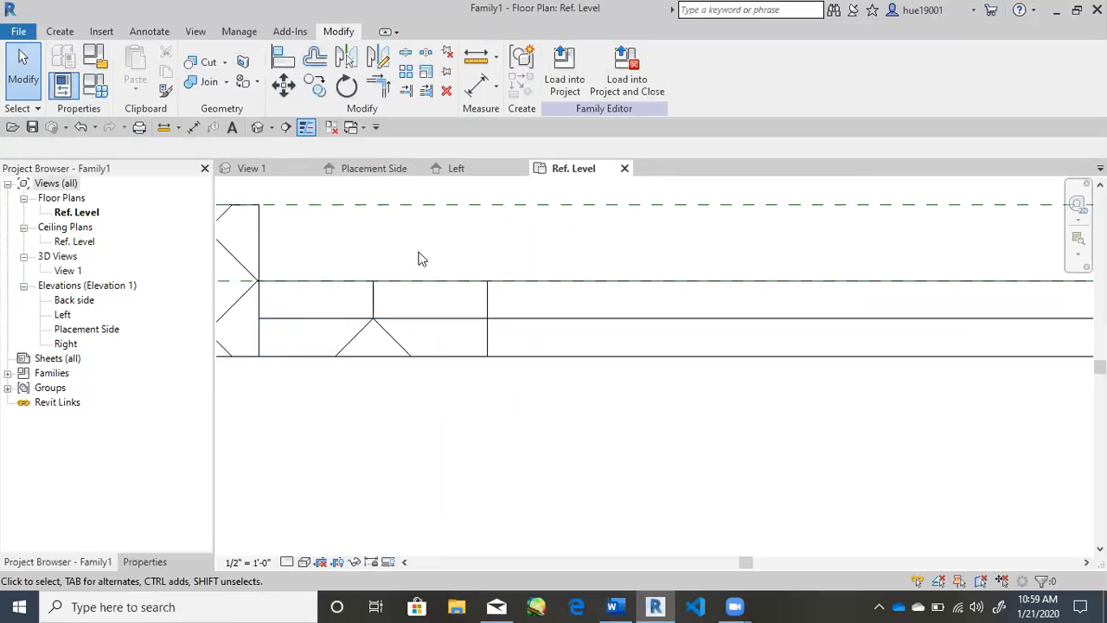
Step: Move the mirrored extrusion 2' 3" horizontally so that its straight side meets the opposite jamb
click(488, 302)
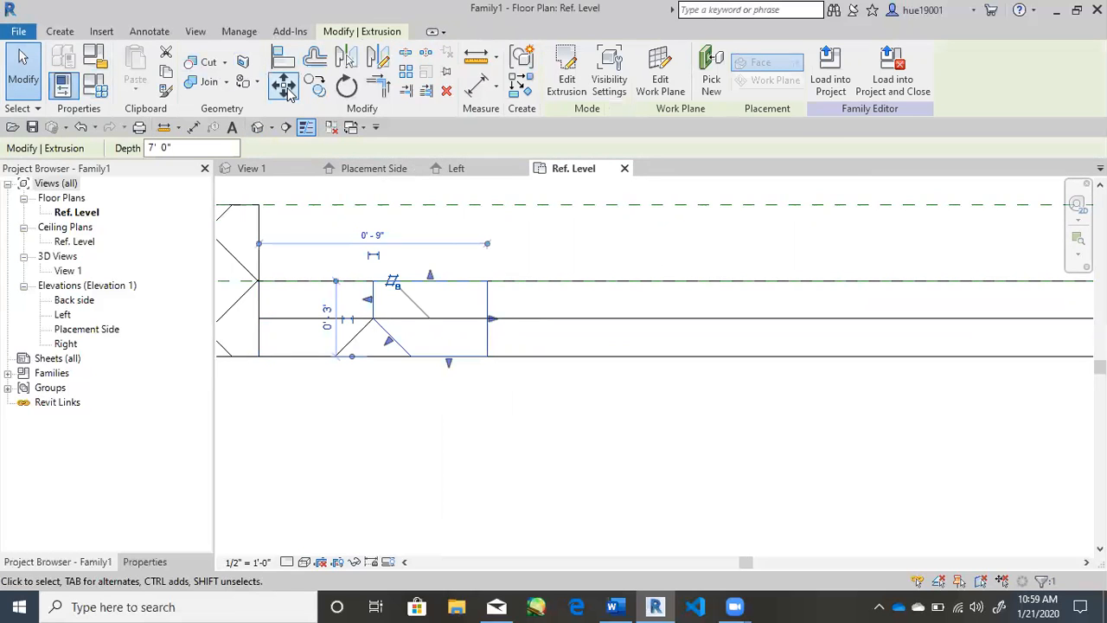
click(290, 86)
click(490, 305)
scroll(799, 348, down, 2)
scroll(800, 348, down, 2)
middle_drag(845, 340, 598, 340)
scroll(679, 308, up, 4)
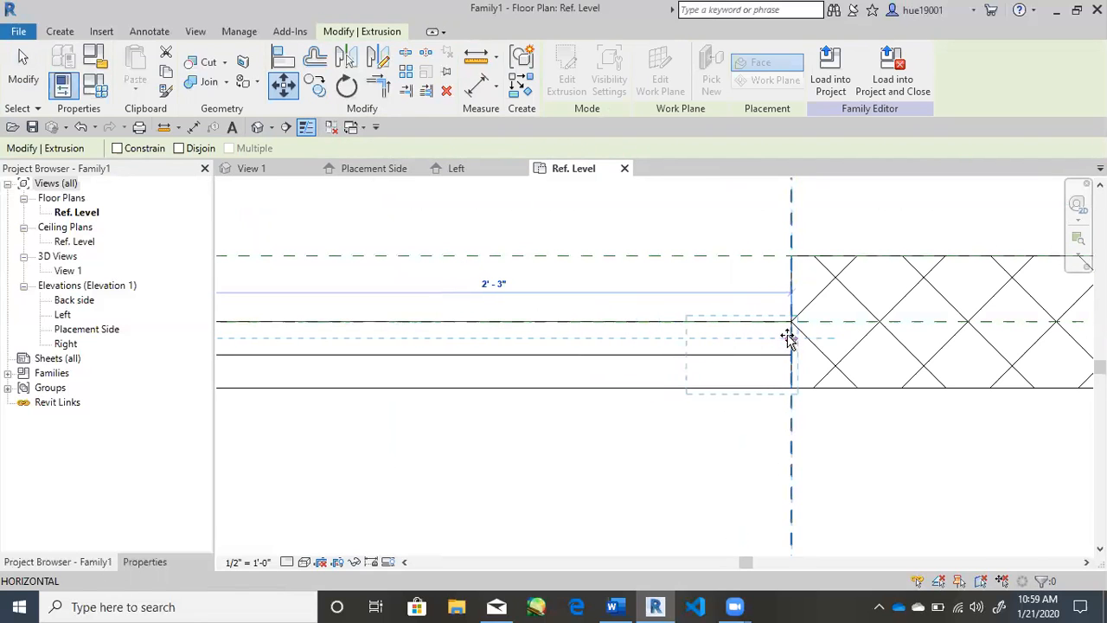
click(790, 337)
key(Escape)
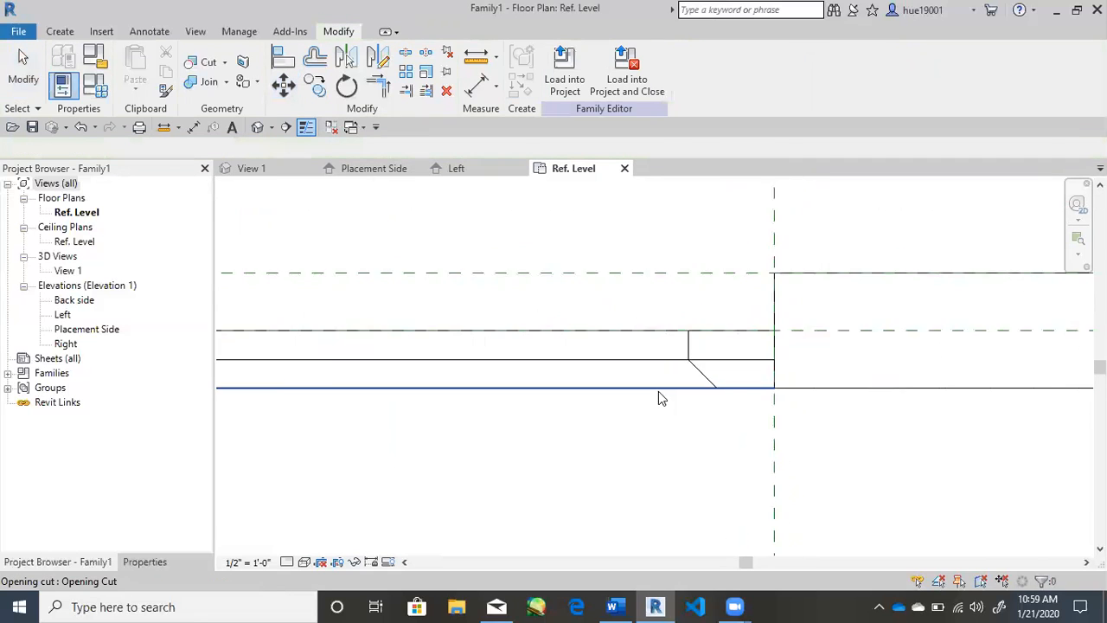
Step: Inspect both chamfered extrusions and their mitred meetings with the panel grooves in 3D View 1
scroll(658, 391, down, 2)
click(272, 164)
scroll(597, 355, down, 3)
scroll(588, 328, up, 2)
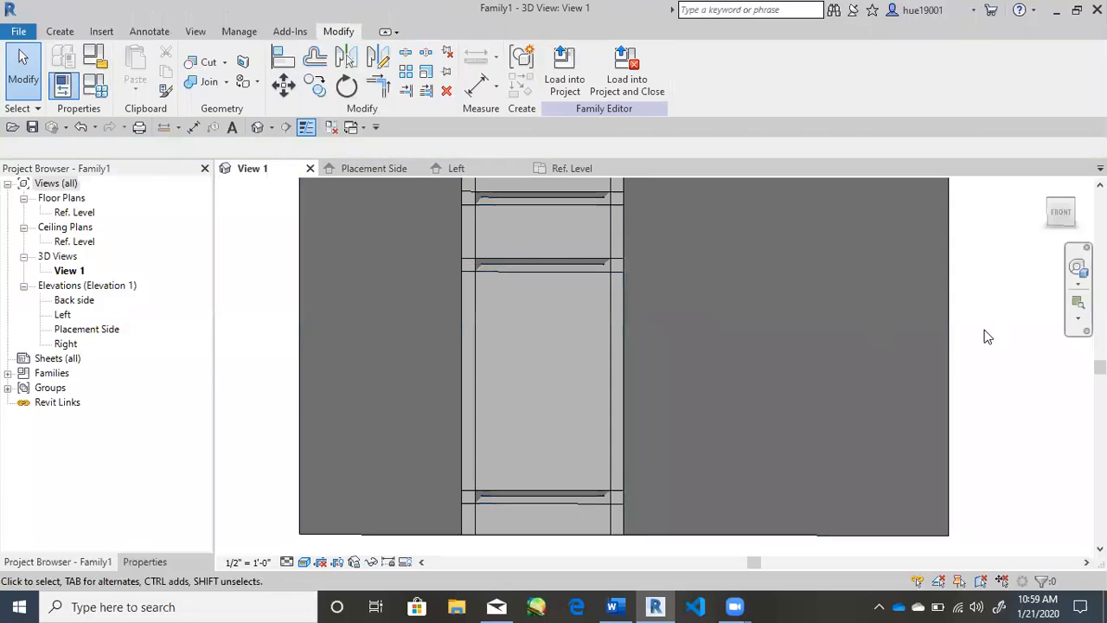
middle_drag(1011, 423, 1010, 468)
scroll(662, 266, up, 3)
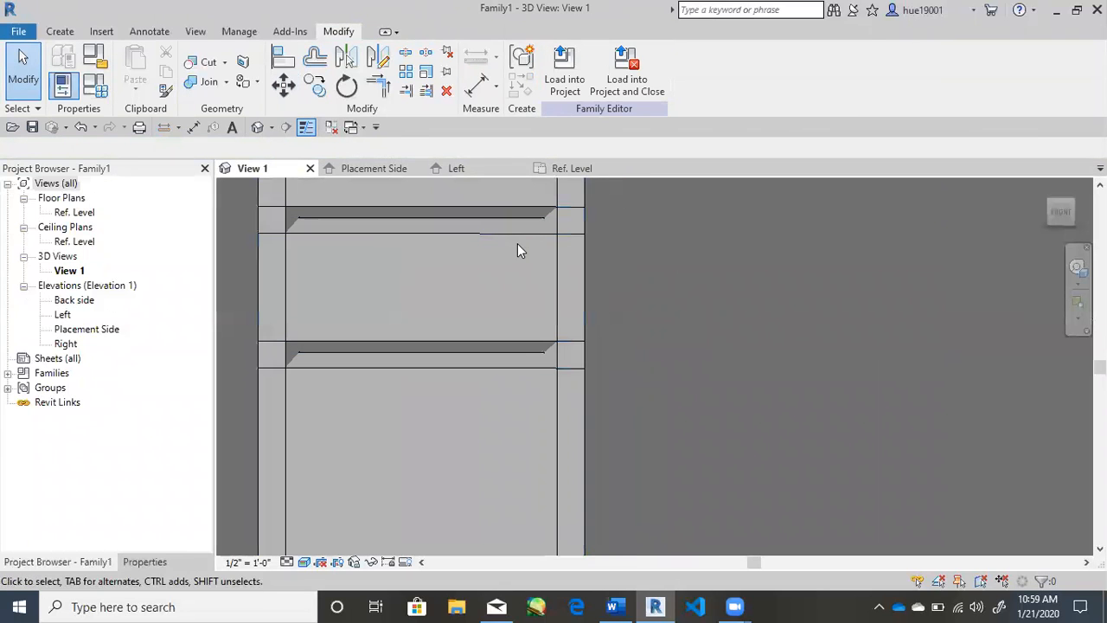
Step: Try to narrow the chamfered extrusion at the right jamb by moving its inner side outward
click(554, 261)
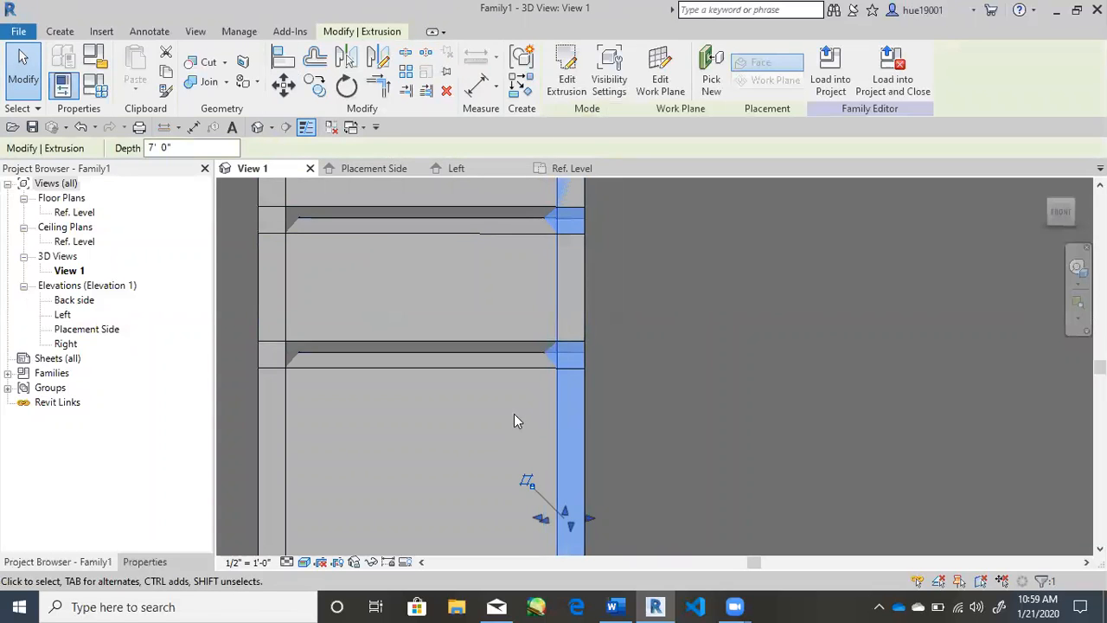
middle_drag(543, 306, 609, 227)
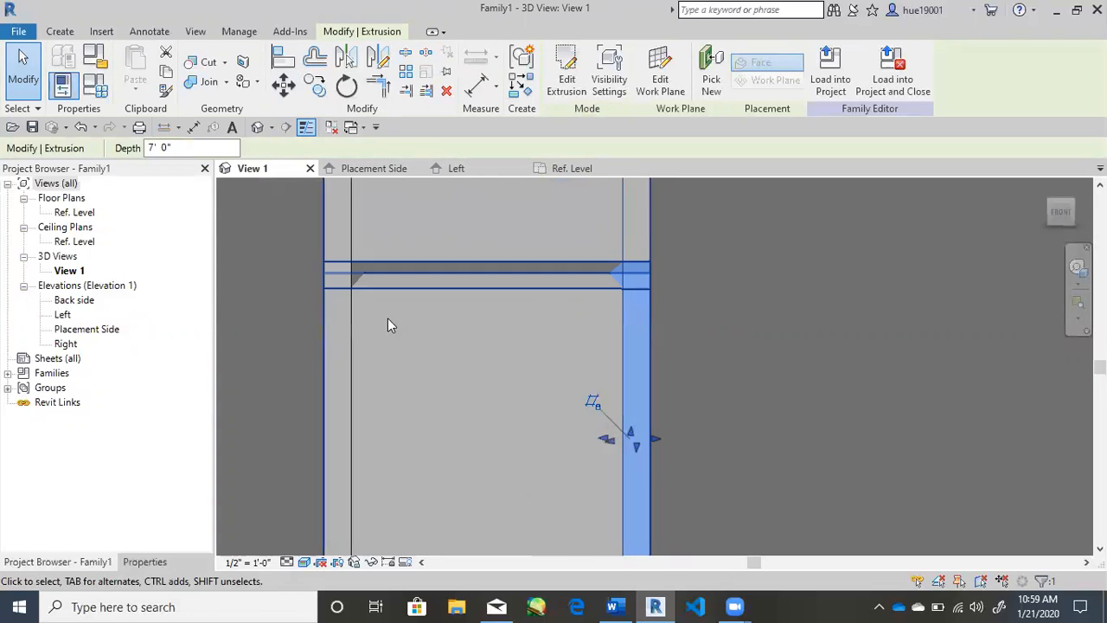
drag(605, 442, 632, 438)
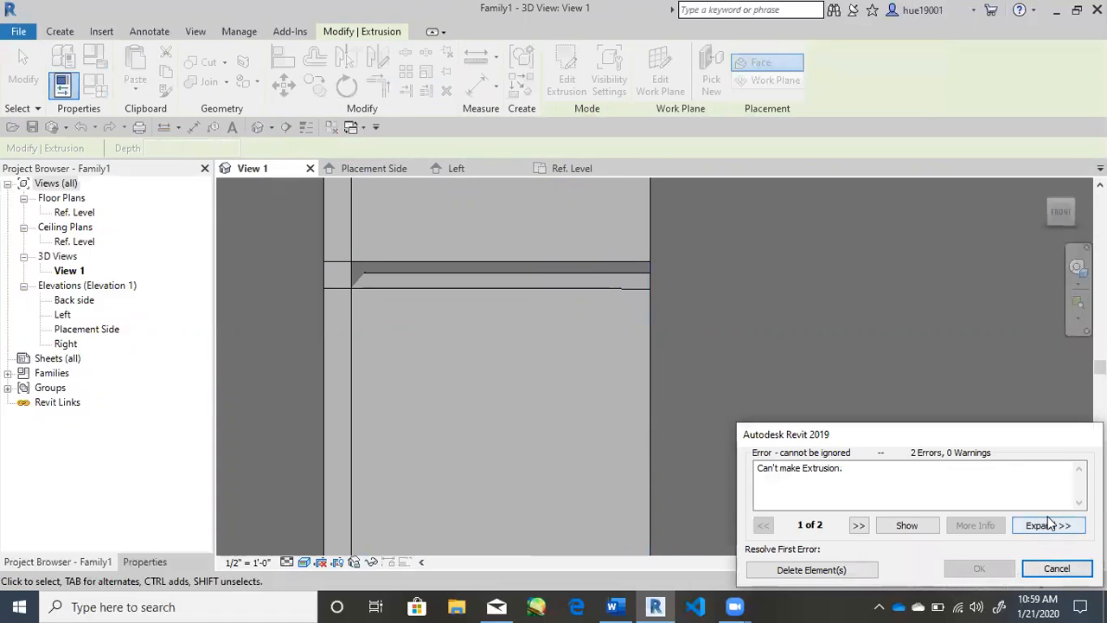
drag(899, 438, 779, 253)
click(903, 383)
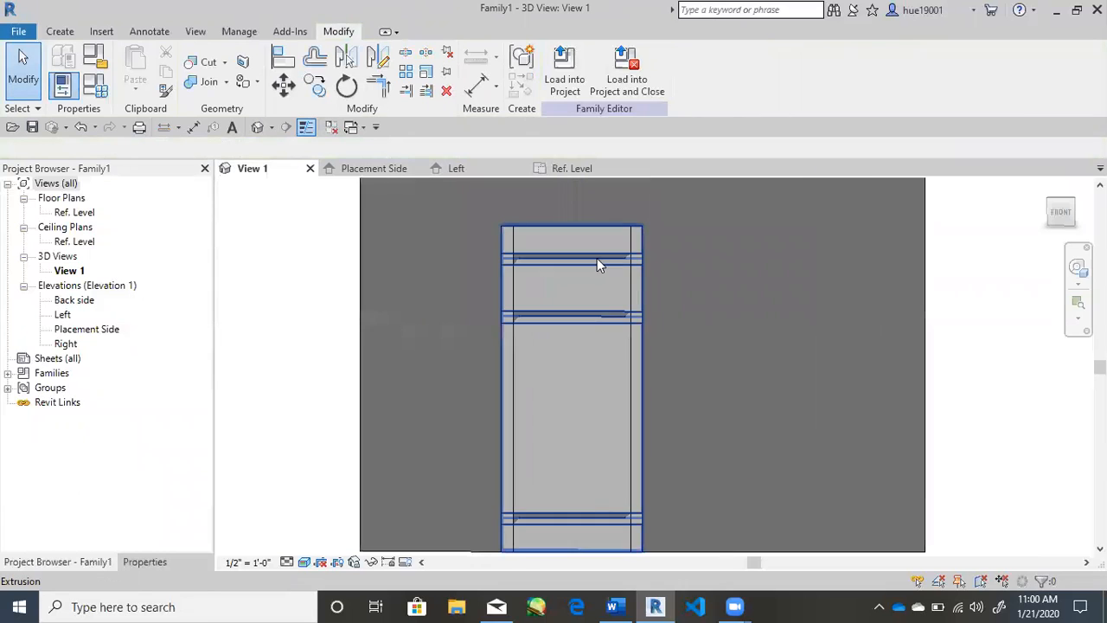
middle_drag(597, 416, 582, 385)
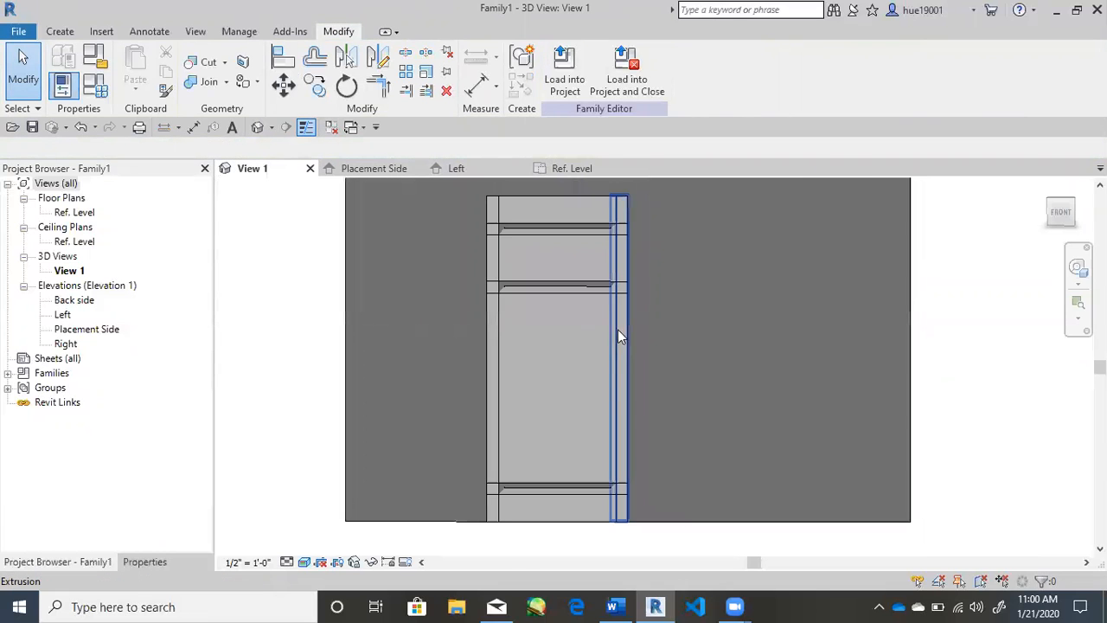
Step: Start loading a family and open the Hardware folder within Doors in the US Imperial library
click(114, 32)
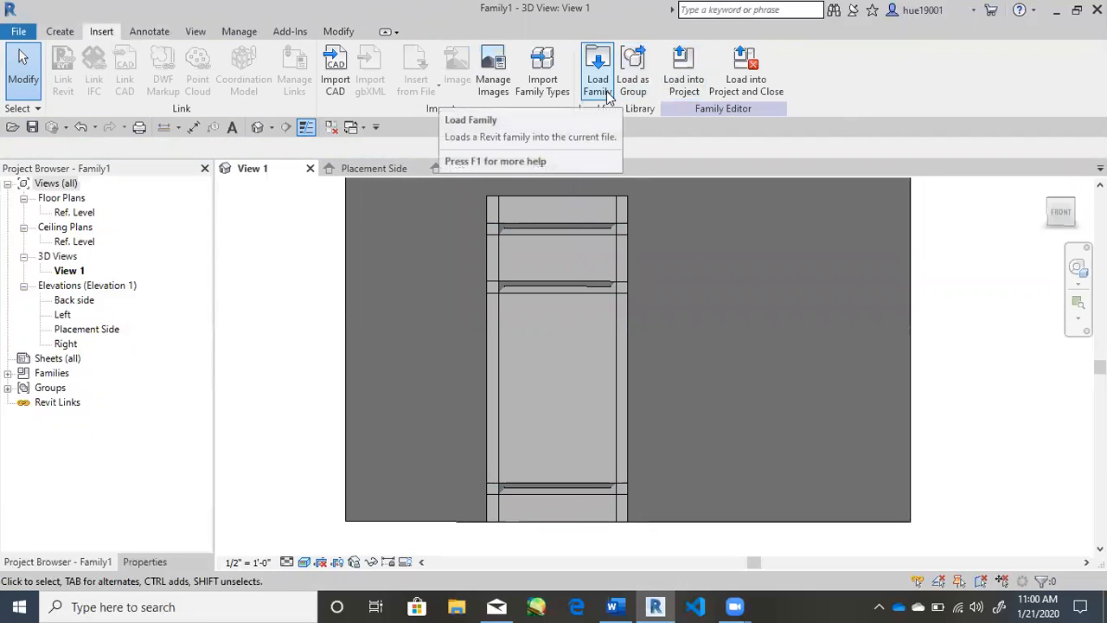
click(679, 78)
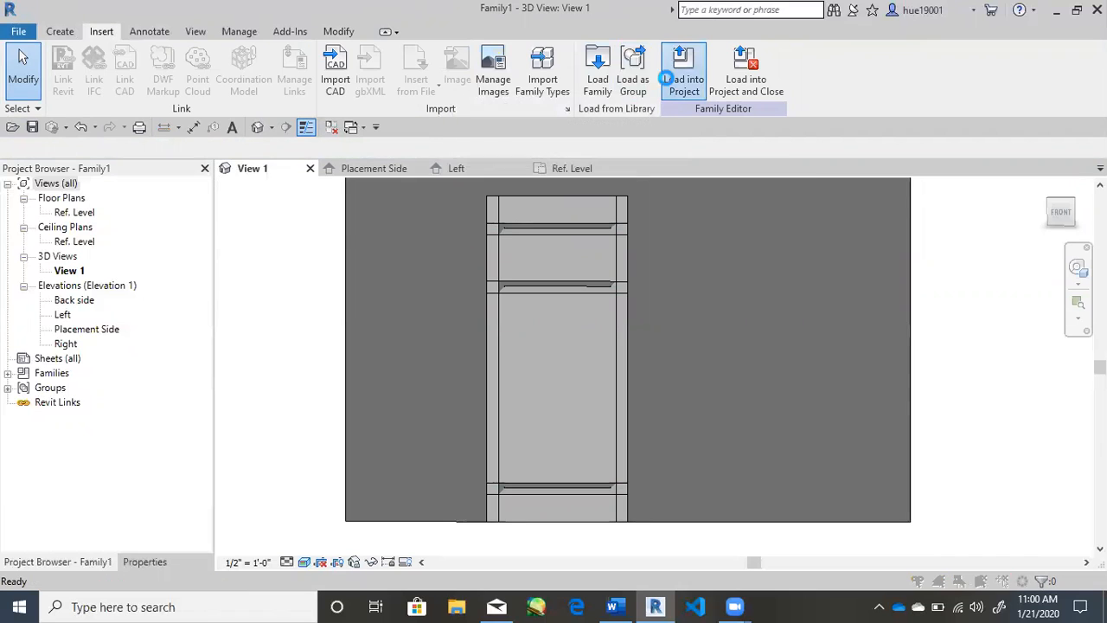
click(631, 303)
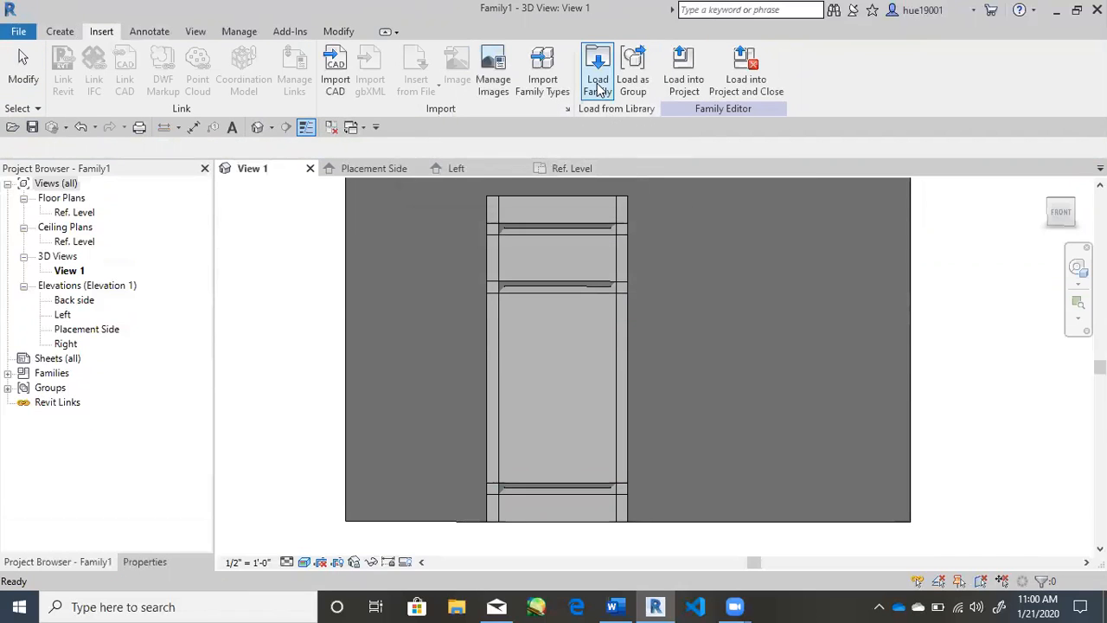
click(599, 87)
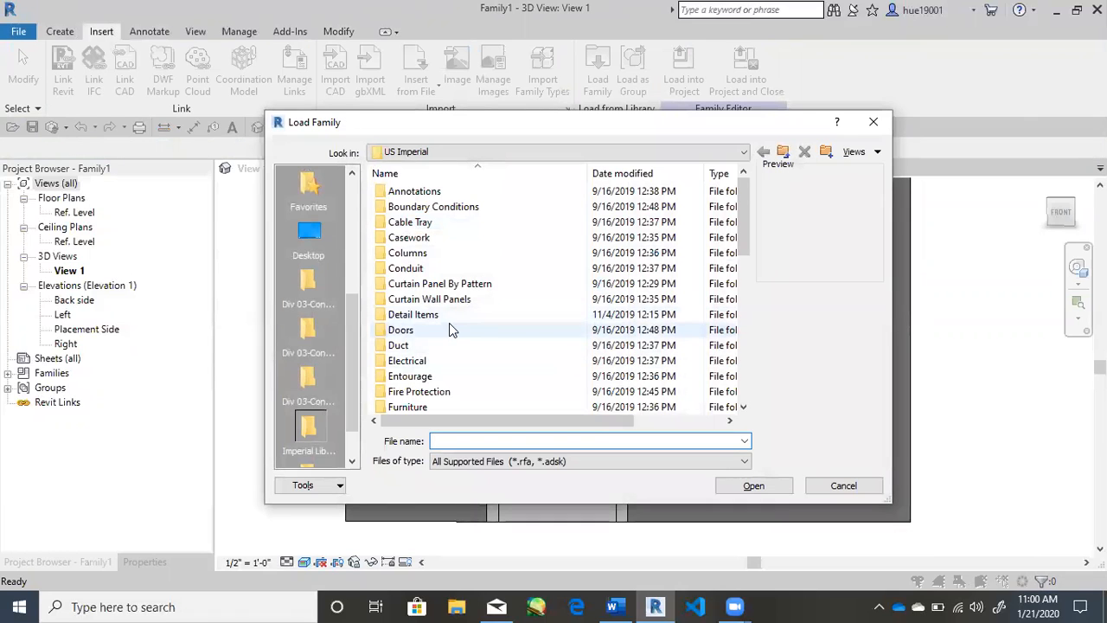
double_click(448, 329)
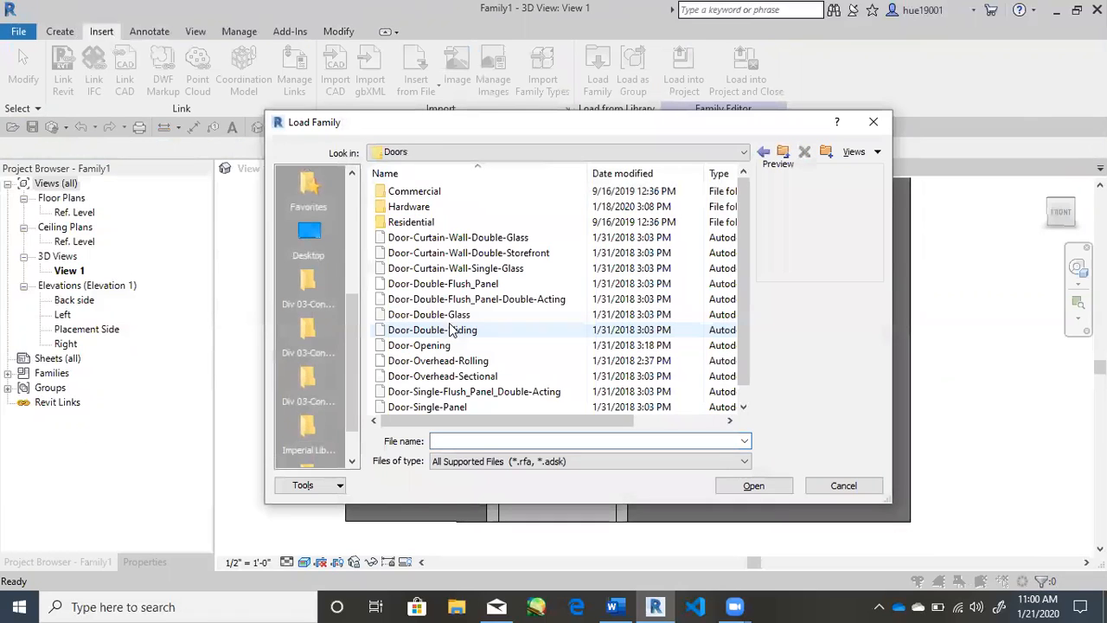
double_click(410, 208)
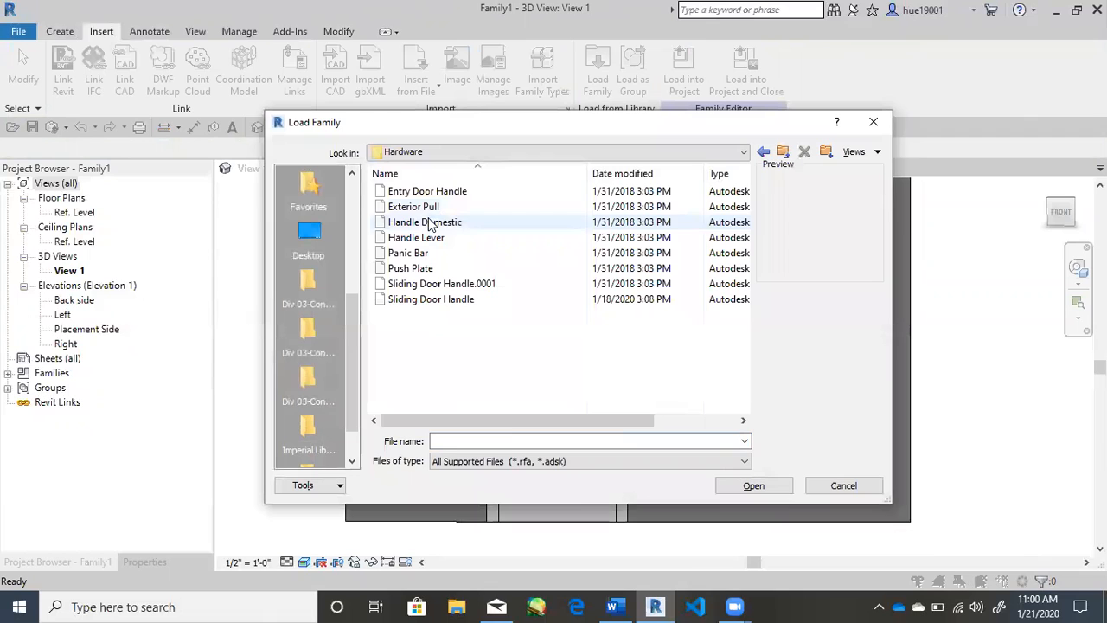
Step: Compare the previews of the door hardware families and load Handle Domestic into the family
click(428, 223)
click(427, 238)
click(428, 283)
click(433, 253)
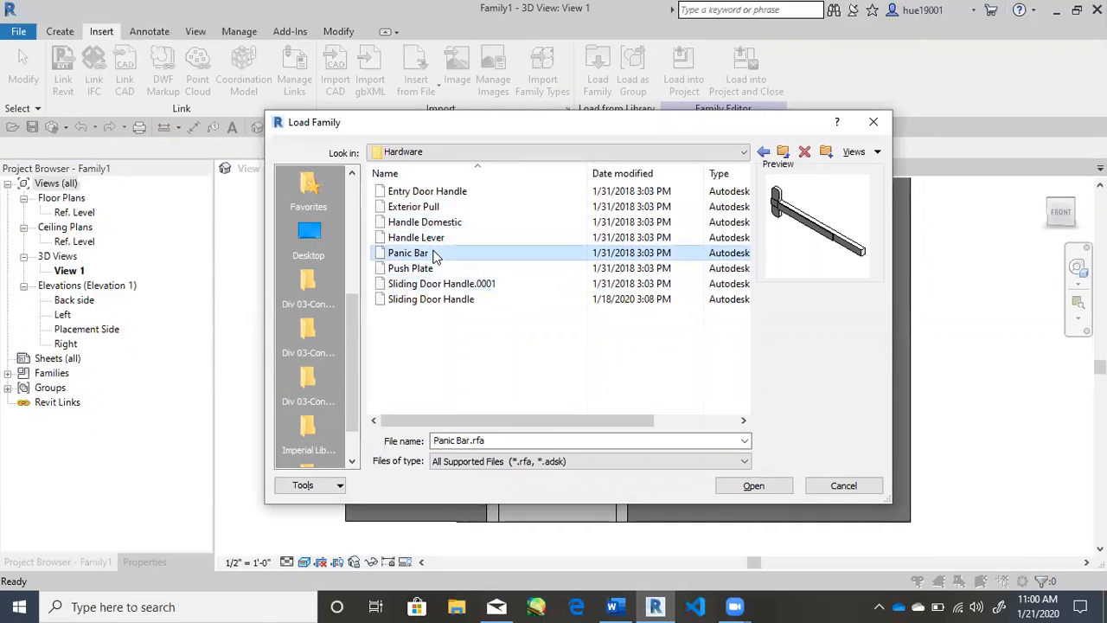
click(432, 268)
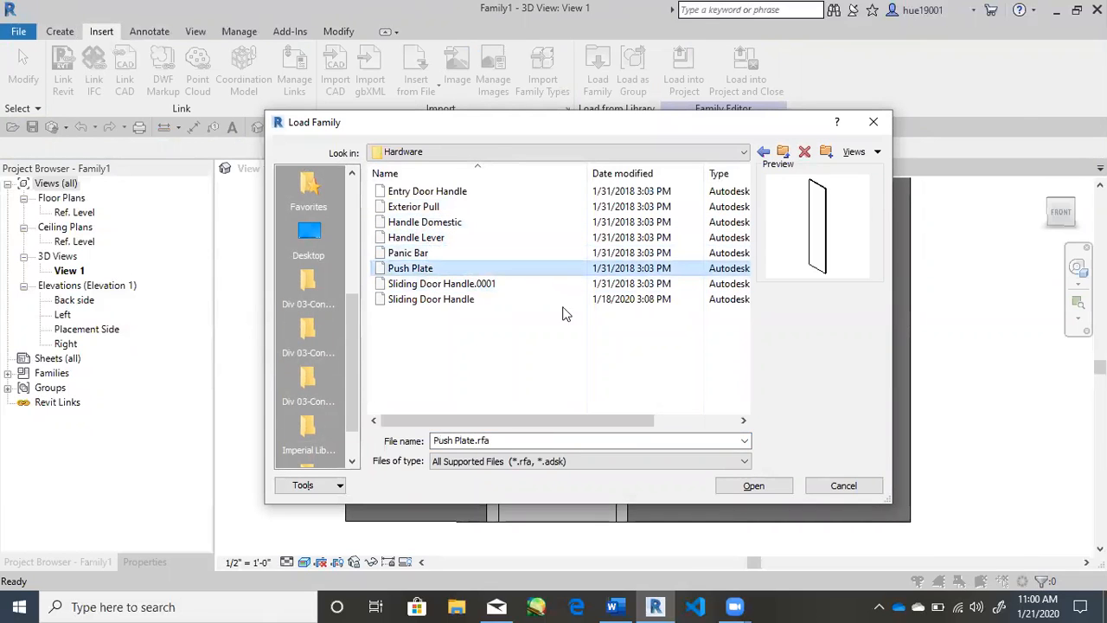
click(481, 222)
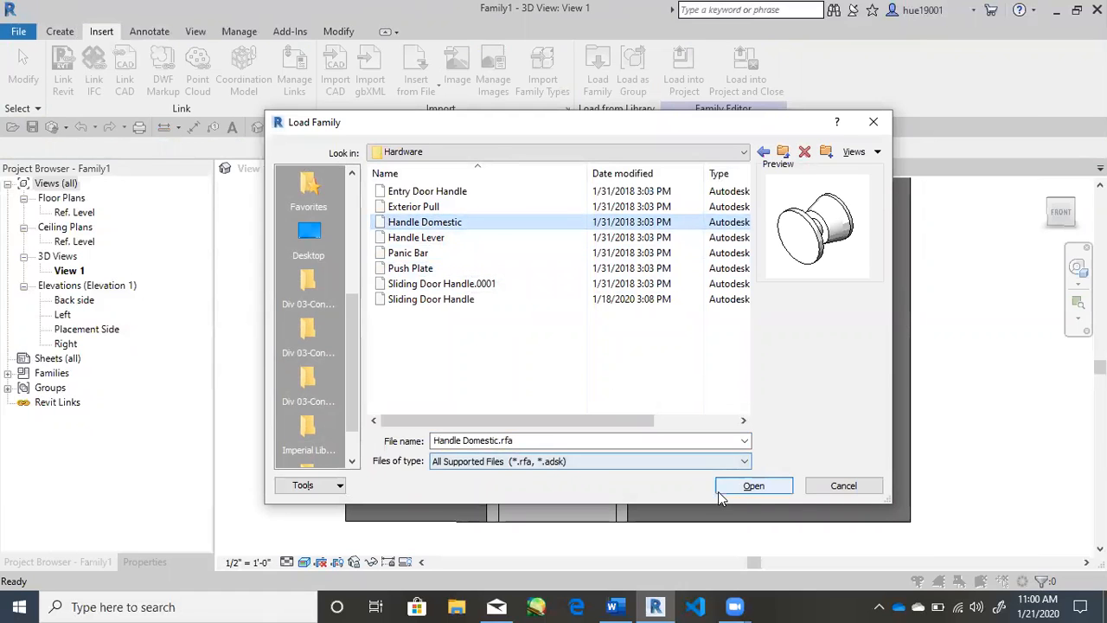
click(745, 487)
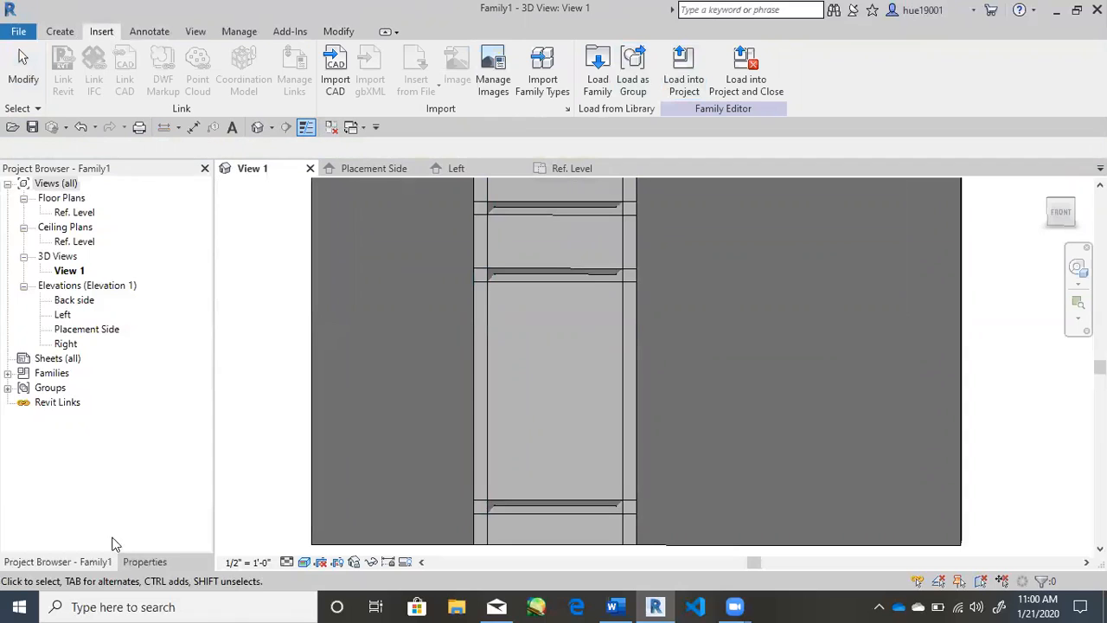
click(134, 562)
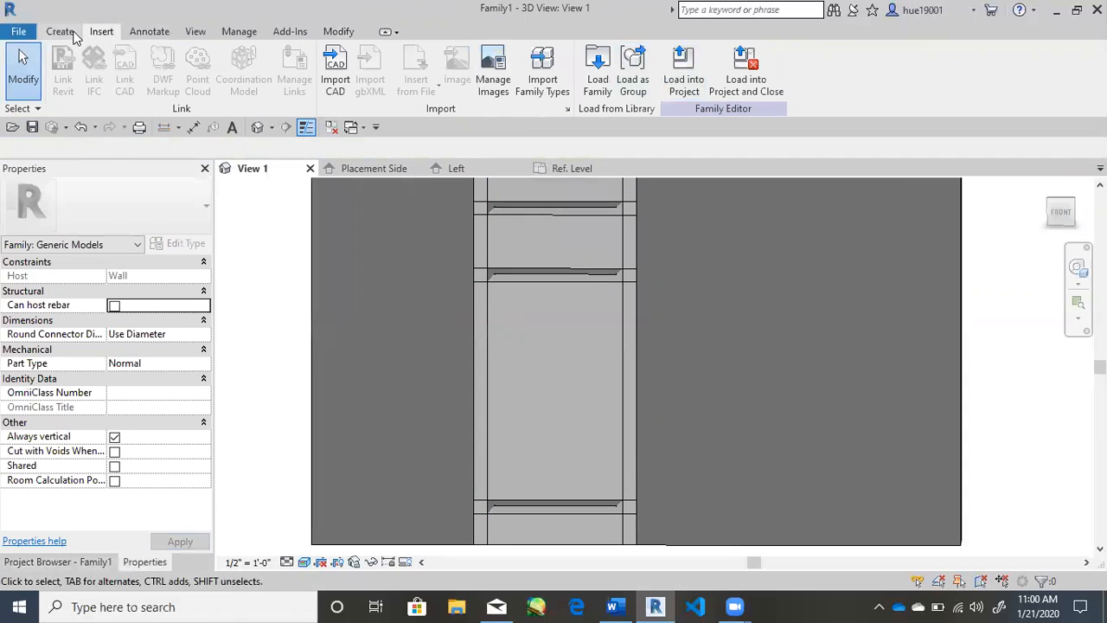
click(666, 78)
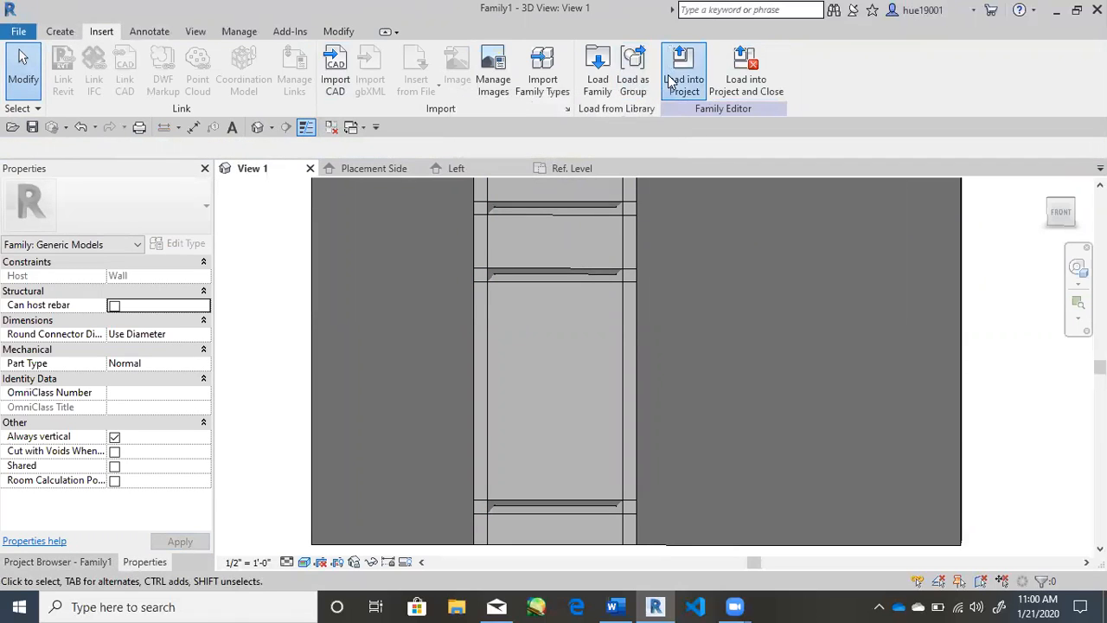
click(649, 302)
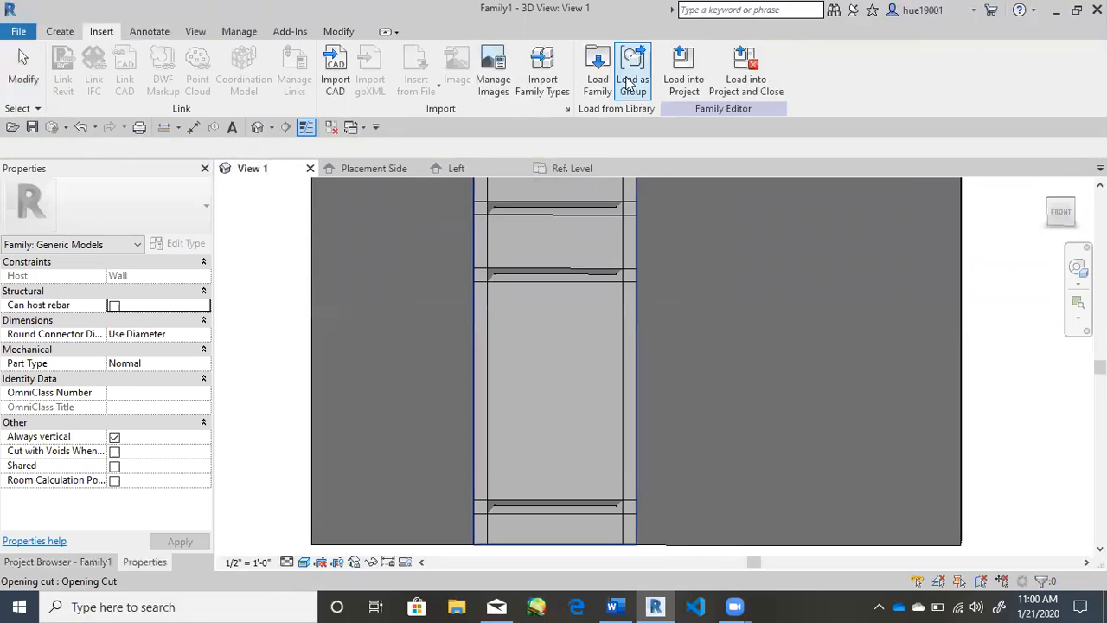
click(149, 31)
click(59, 33)
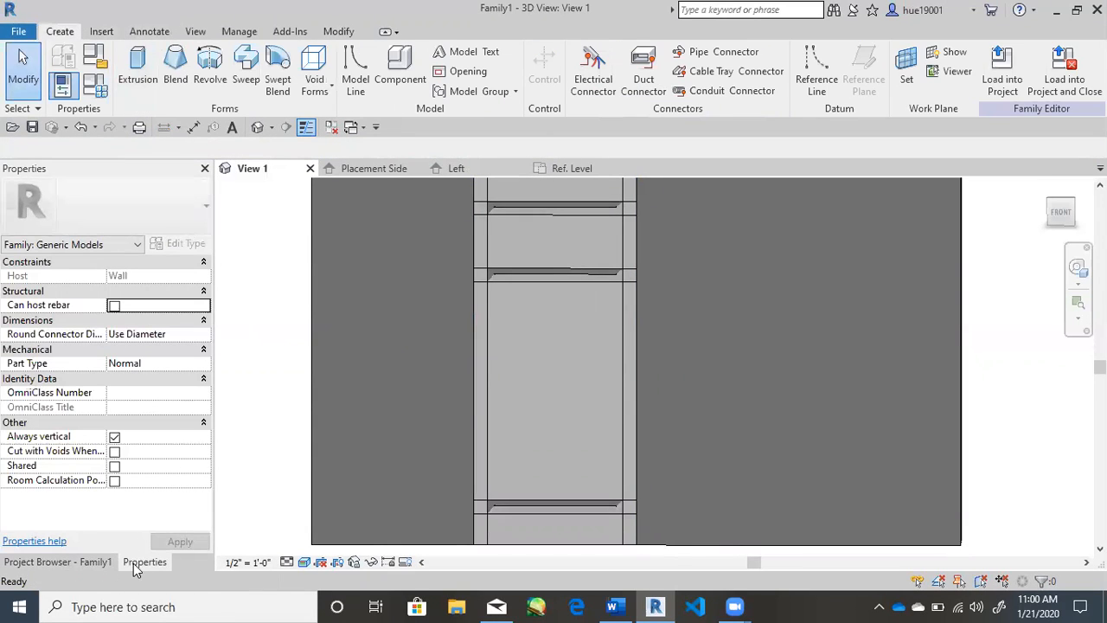
click(108, 32)
click(149, 31)
click(194, 32)
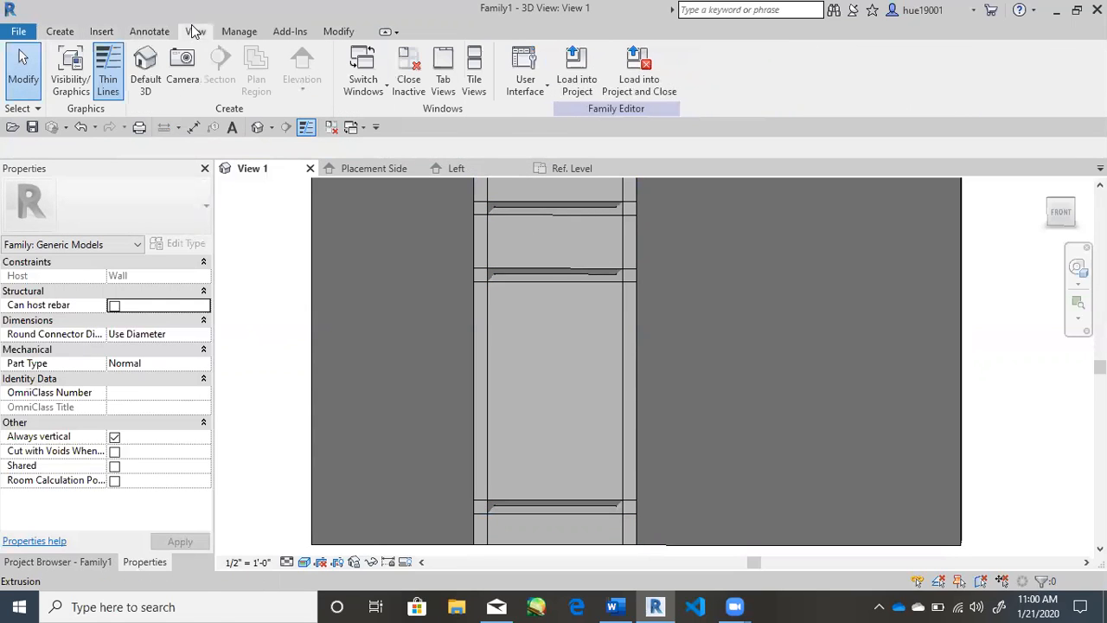
click(101, 31)
scroll(686, 315, down, 4)
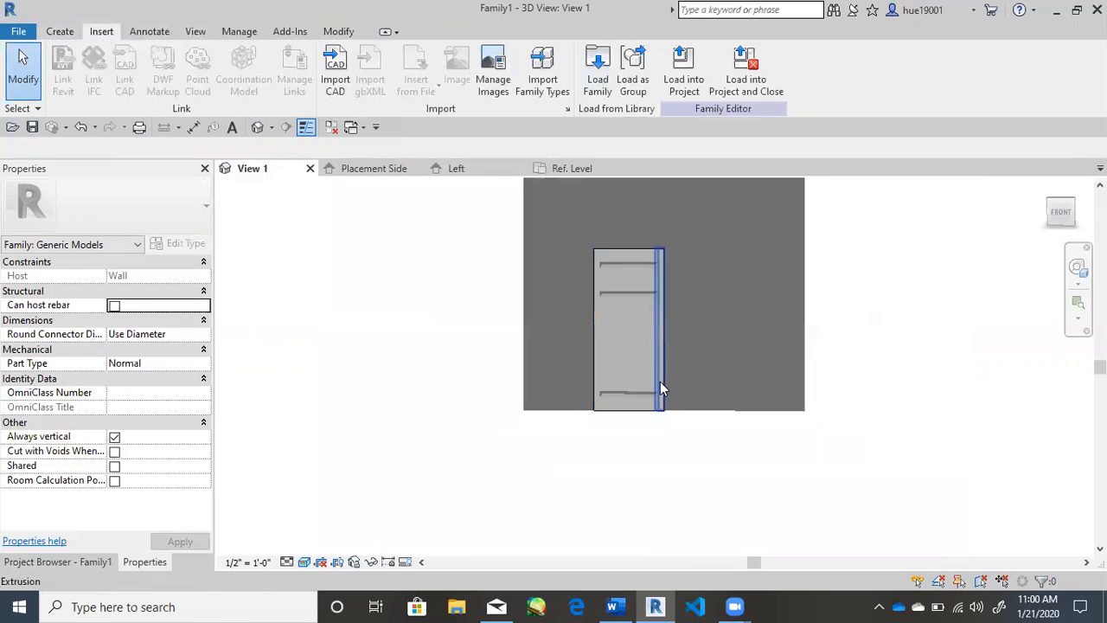
shift+middle_drag(729, 459, 744, 439)
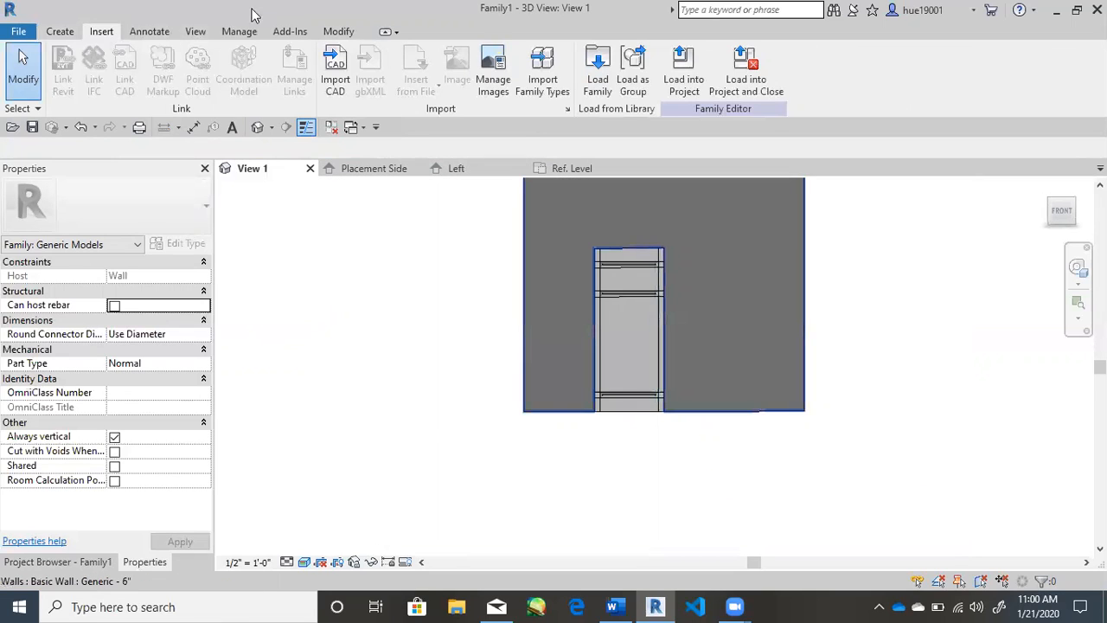
Step: Load the Handle Domestic family once more from the Hardware folder
click(597, 87)
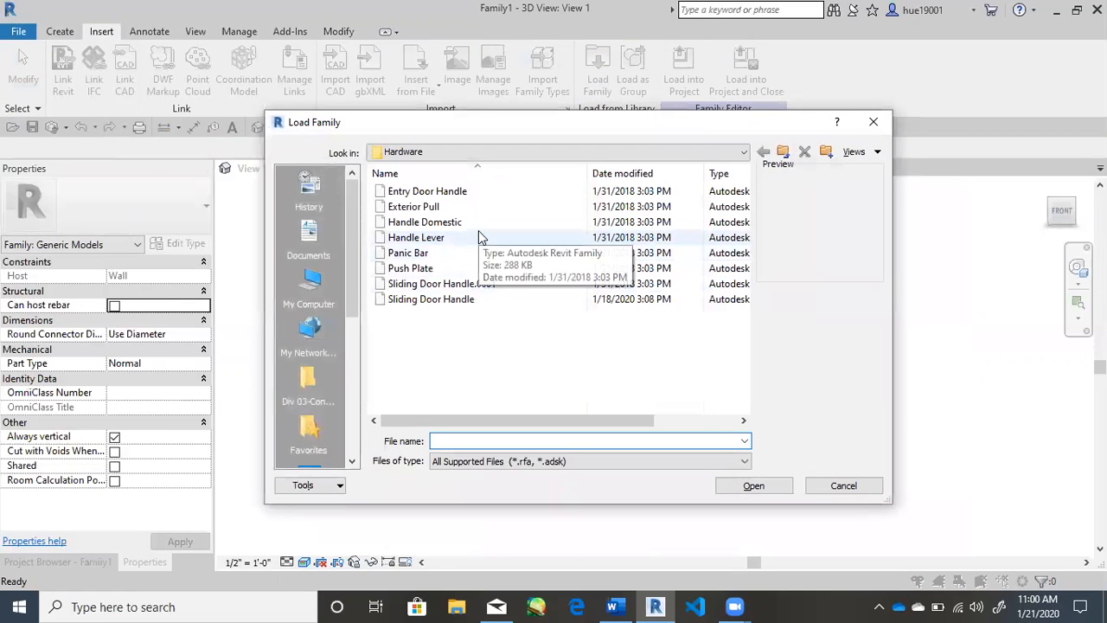
click(471, 222)
click(751, 487)
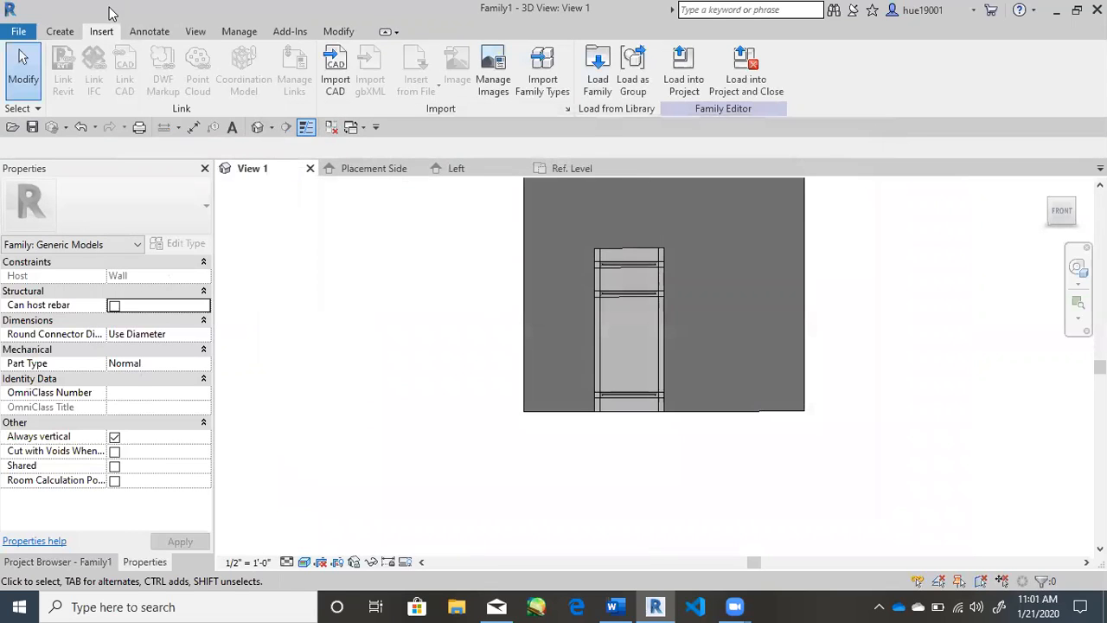
Step: Try to place a Handle Domestic component beside the right jamb of the door in 3D View 1
click(61, 32)
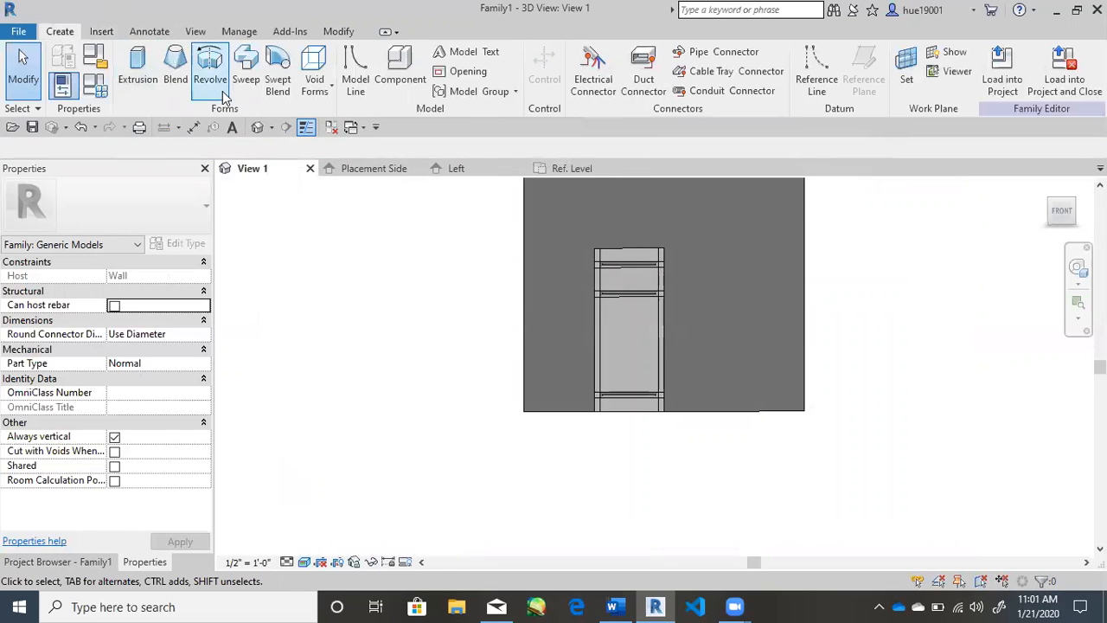
click(400, 70)
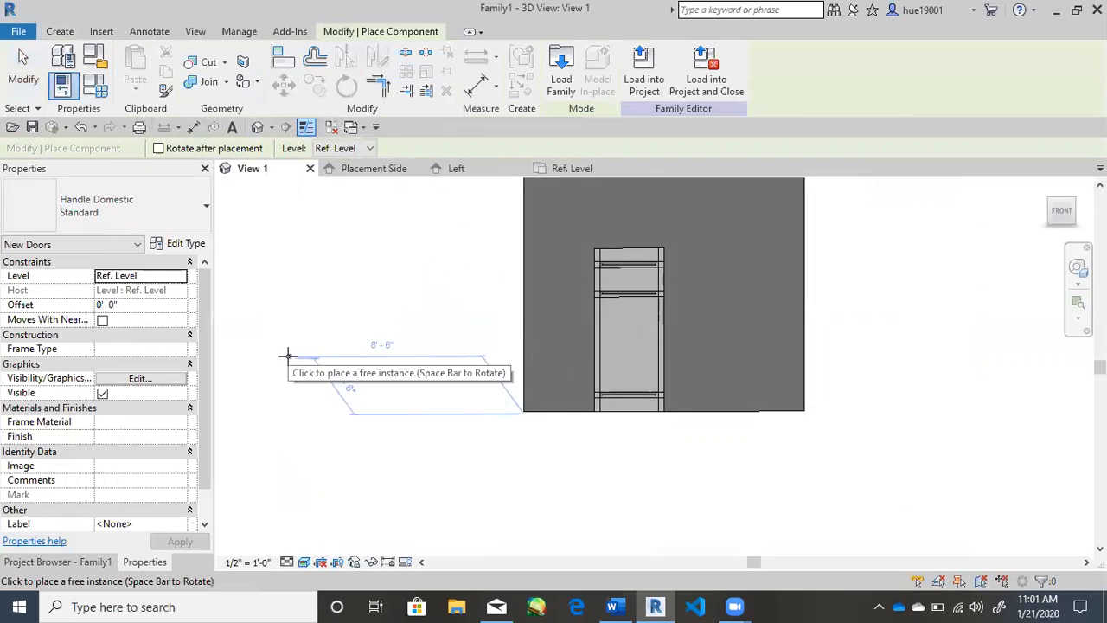
click(182, 203)
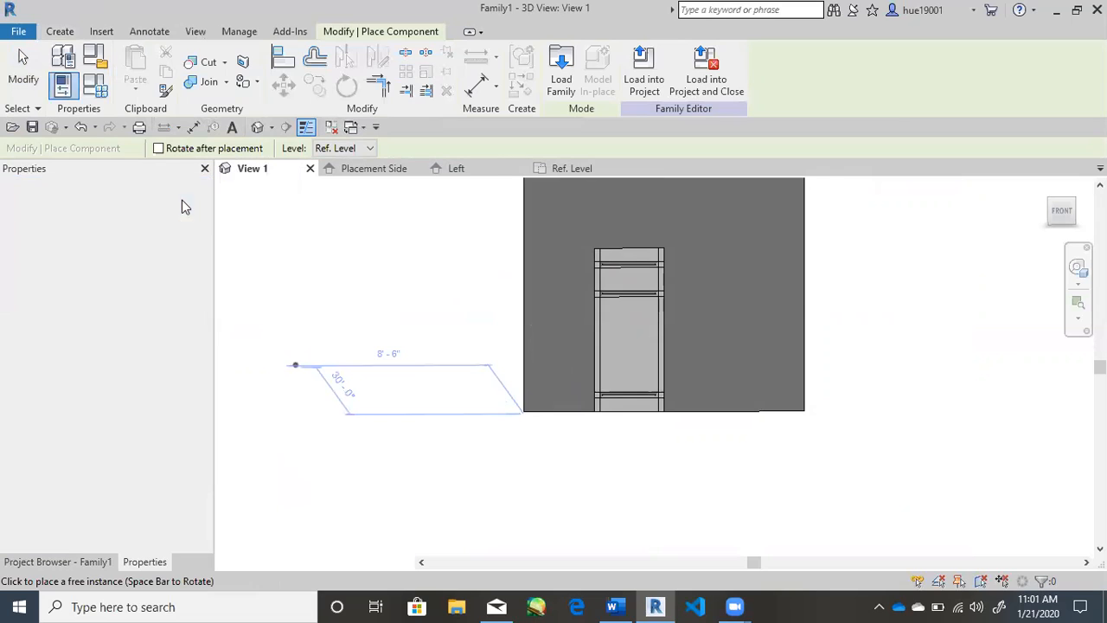
click(114, 211)
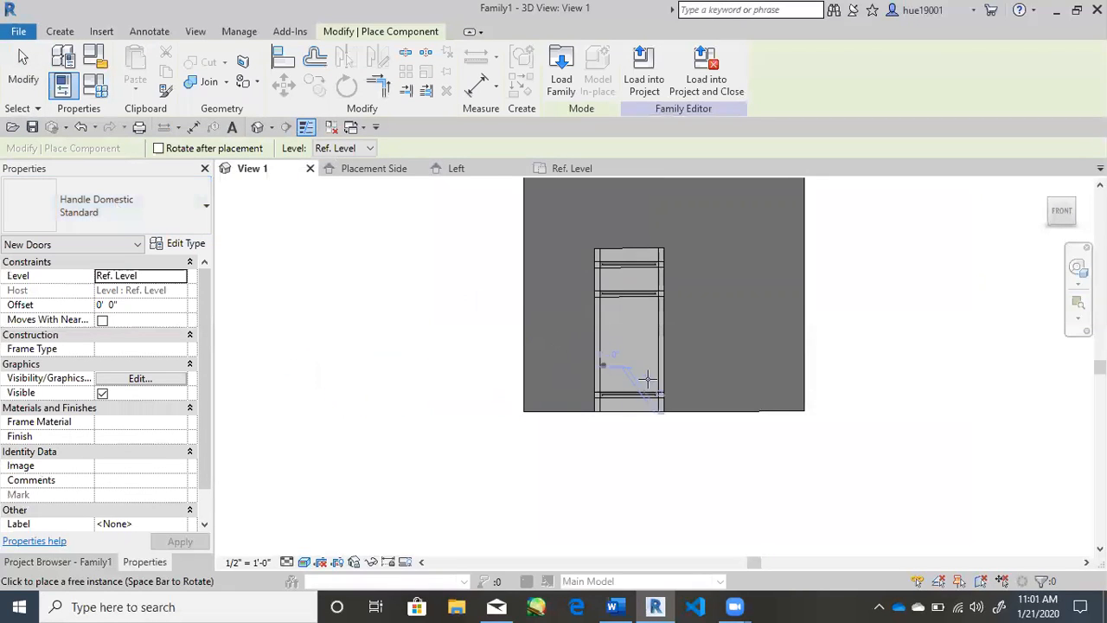
scroll(648, 378, up, 5)
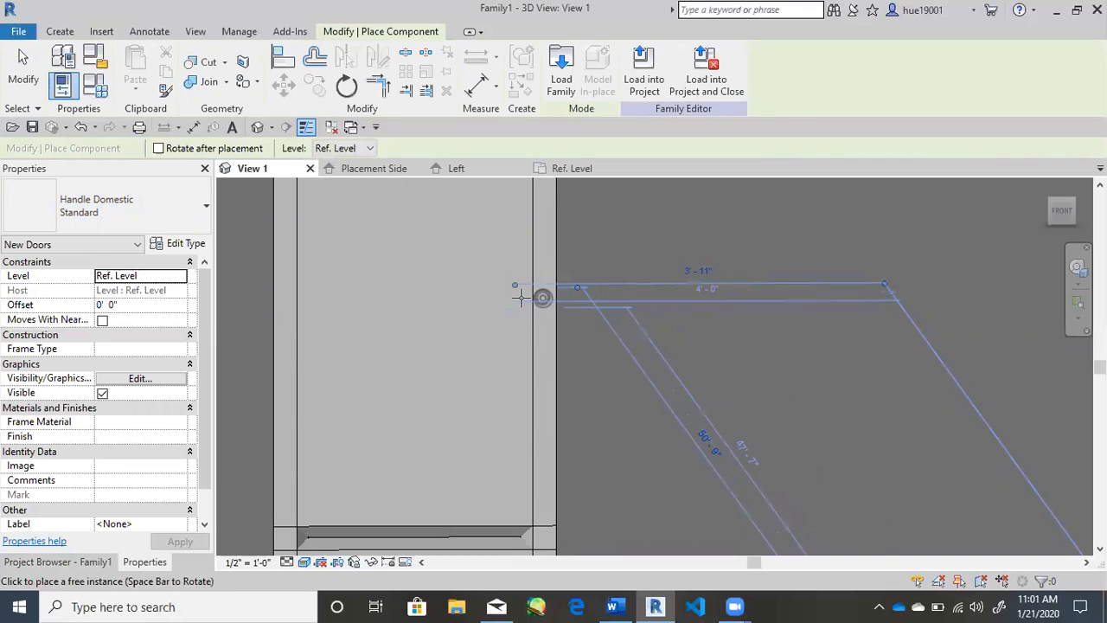
scroll(531, 295, down, 2)
key(Escape)
shift+middle_drag(466, 324, 519, 328)
drag(473, 271, 689, 403)
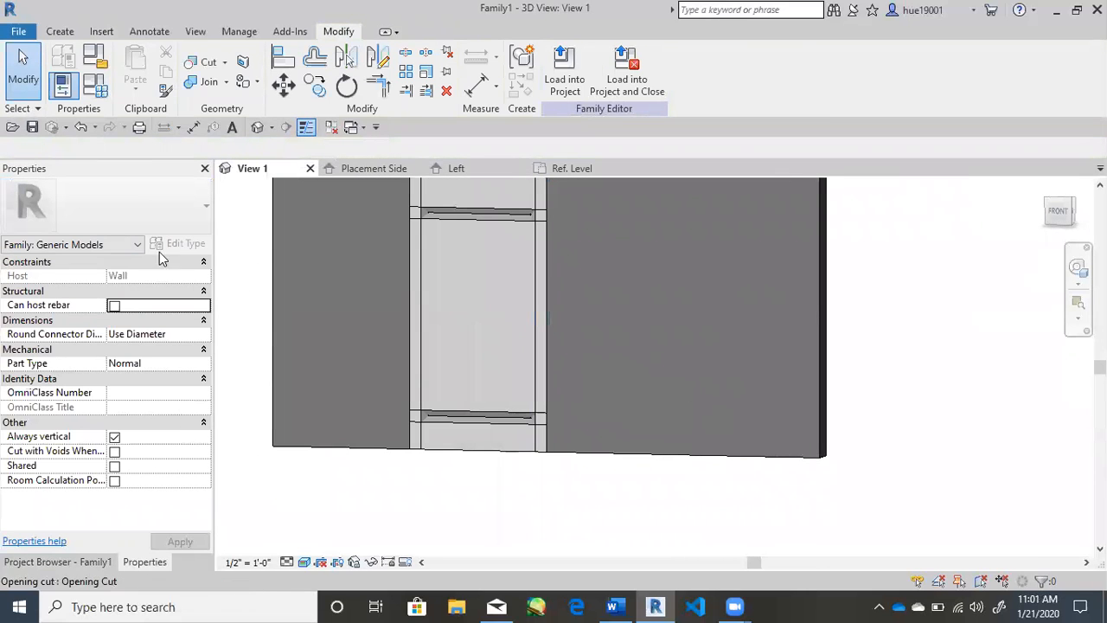
Step: Try to place the Handle Domestic component in the Placement Side and Left elevations
click(63, 32)
click(400, 71)
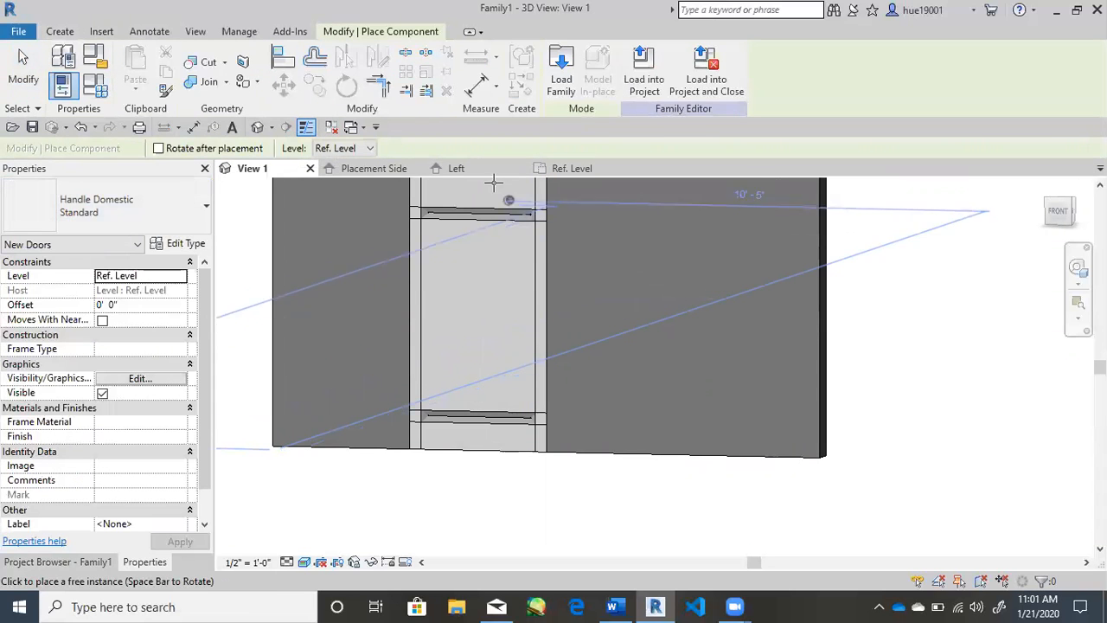
click(364, 168)
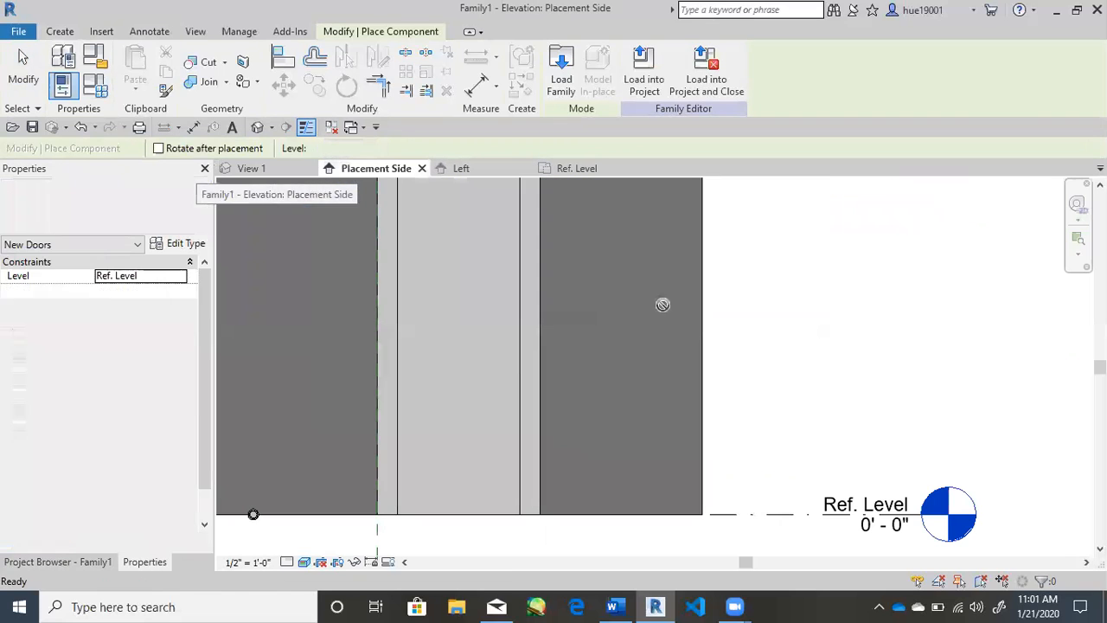
click(461, 168)
scroll(471, 343, up, 2)
middle_drag(495, 326, 521, 281)
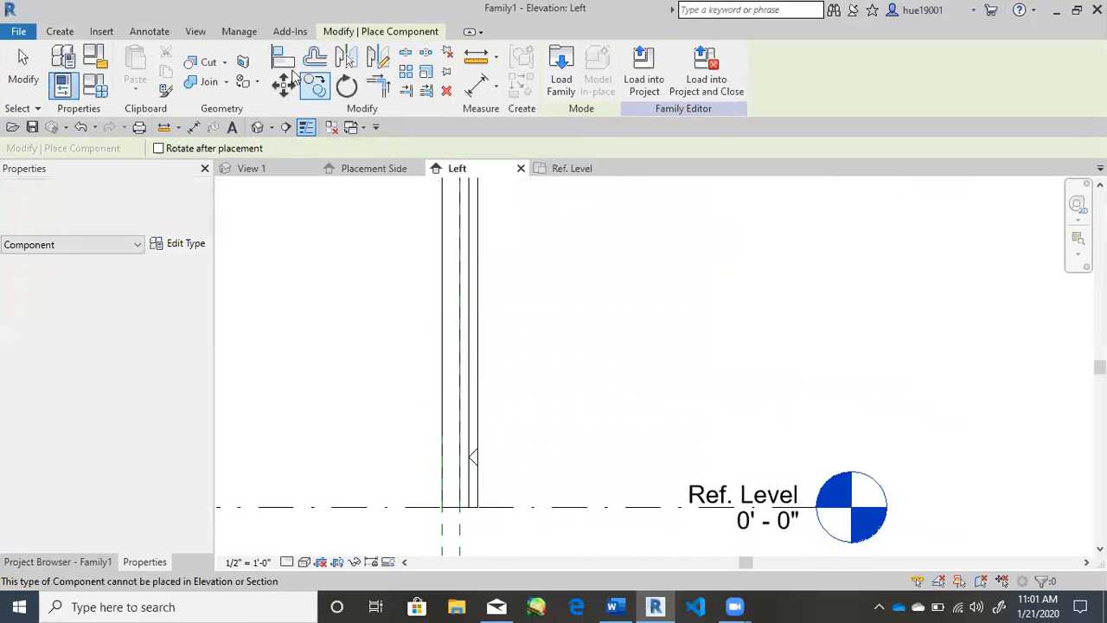
click(60, 32)
click(386, 93)
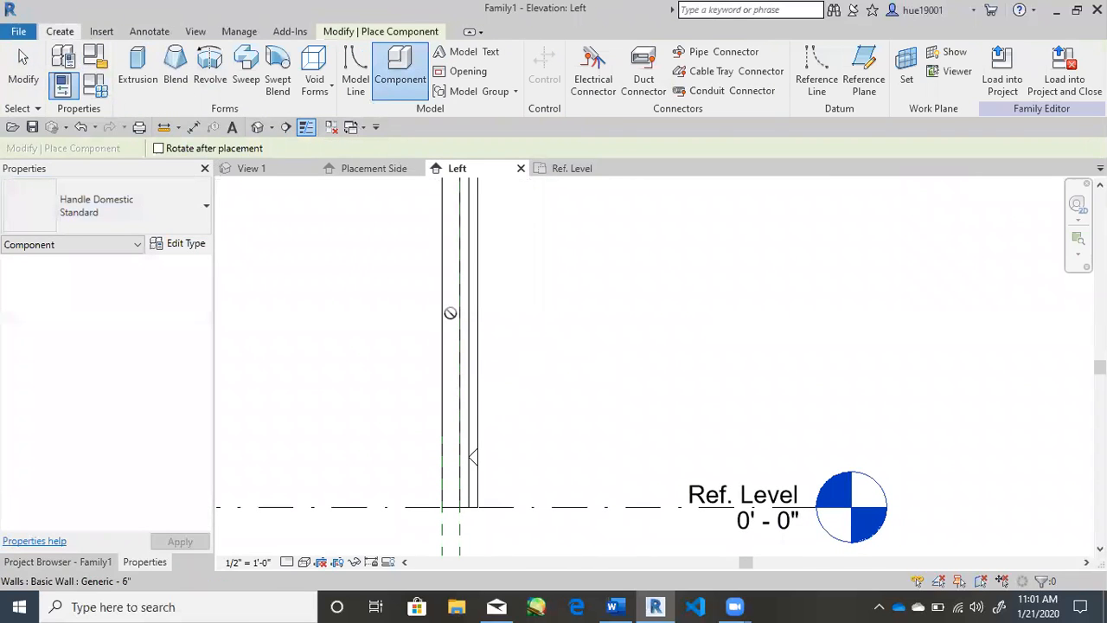
click(155, 217)
click(140, 283)
click(265, 170)
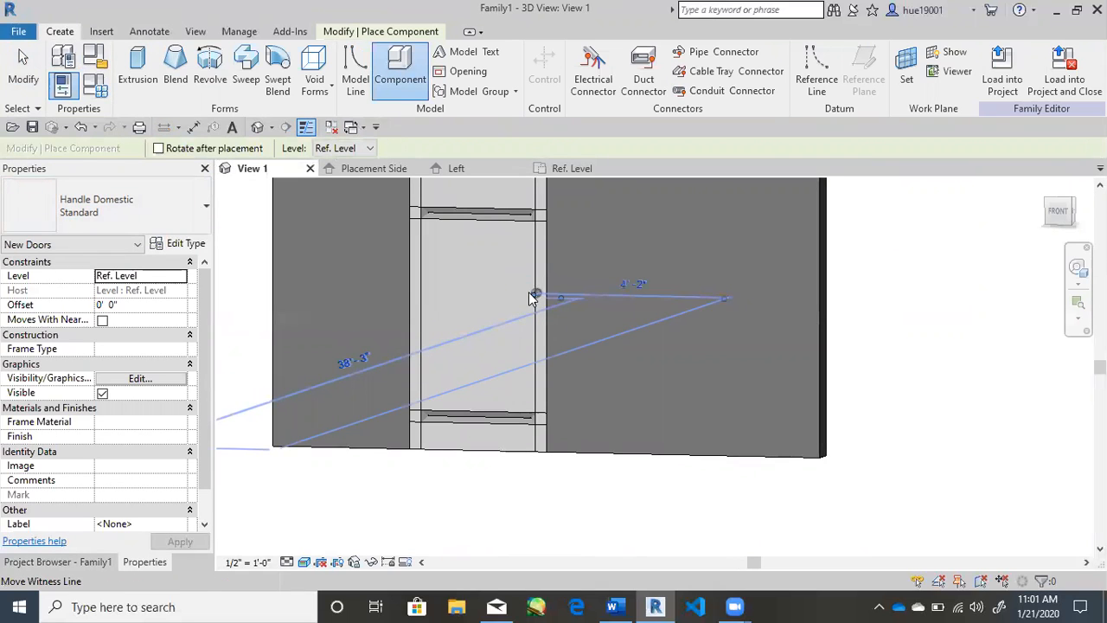
scroll(623, 379, up, 1)
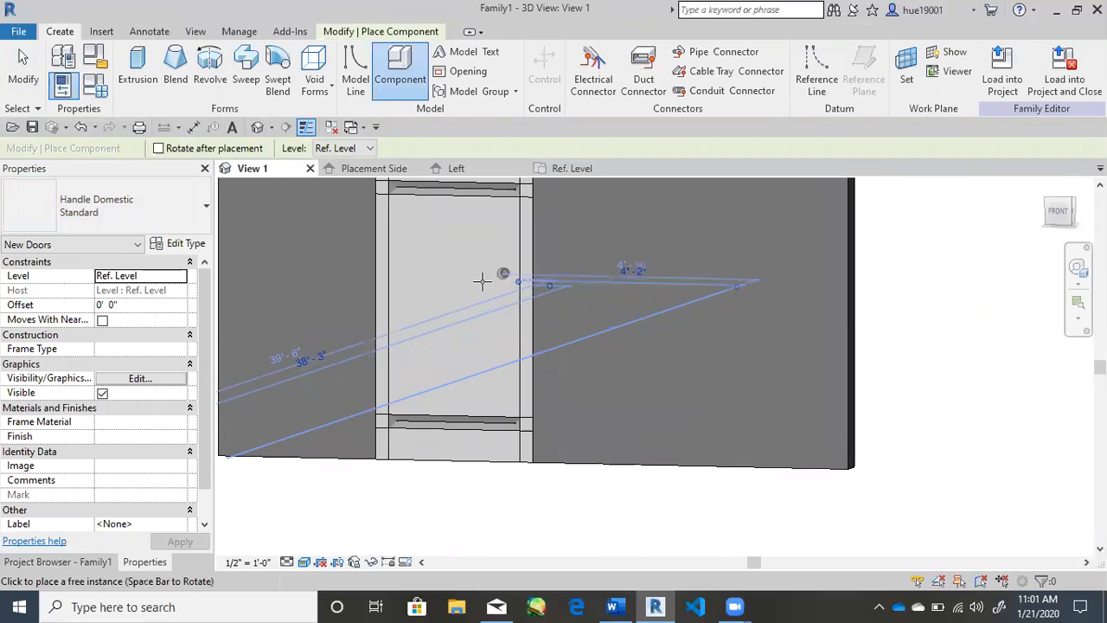
scroll(467, 290, up, 3)
key(Escape)
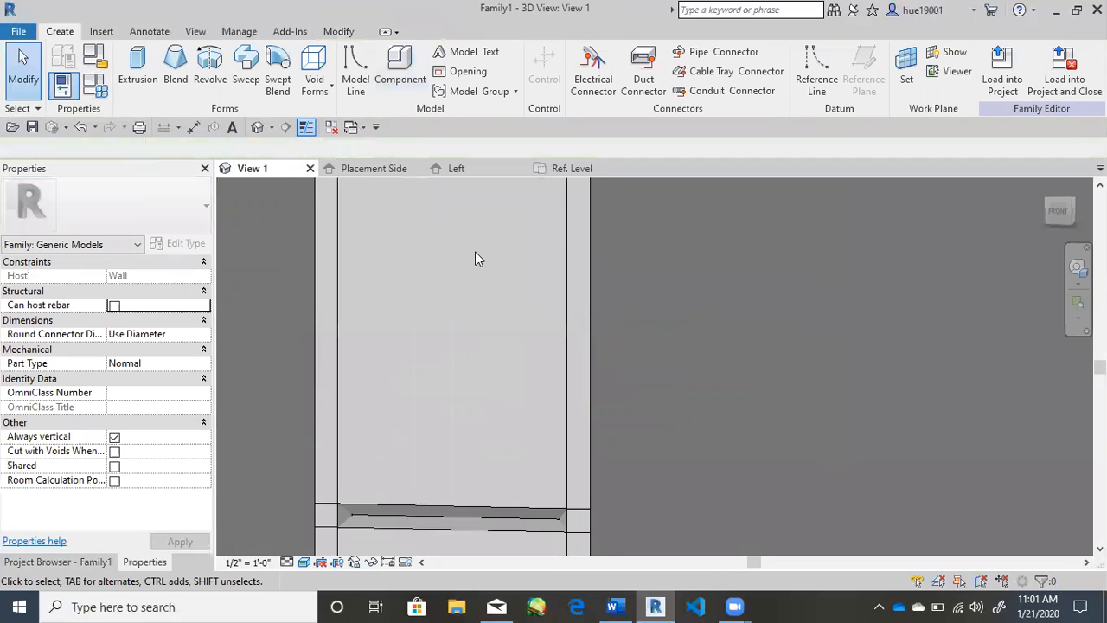
Step: Select the placed Handle Domestic in the 3D view and set its offset from Ref. Level to 1' 0"
drag(474, 251, 671, 350)
scroll(540, 279, up, 4)
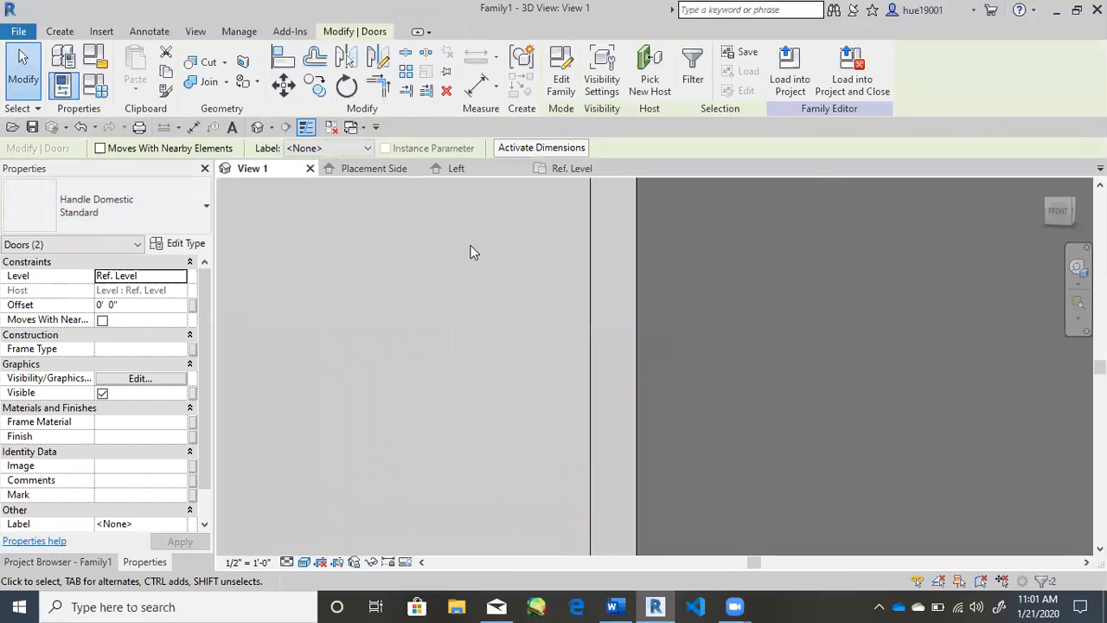
scroll(469, 245, down, 3)
middle_drag(464, 229, 471, 321)
drag(366, 271, 501, 372)
drag(480, 312, 643, 419)
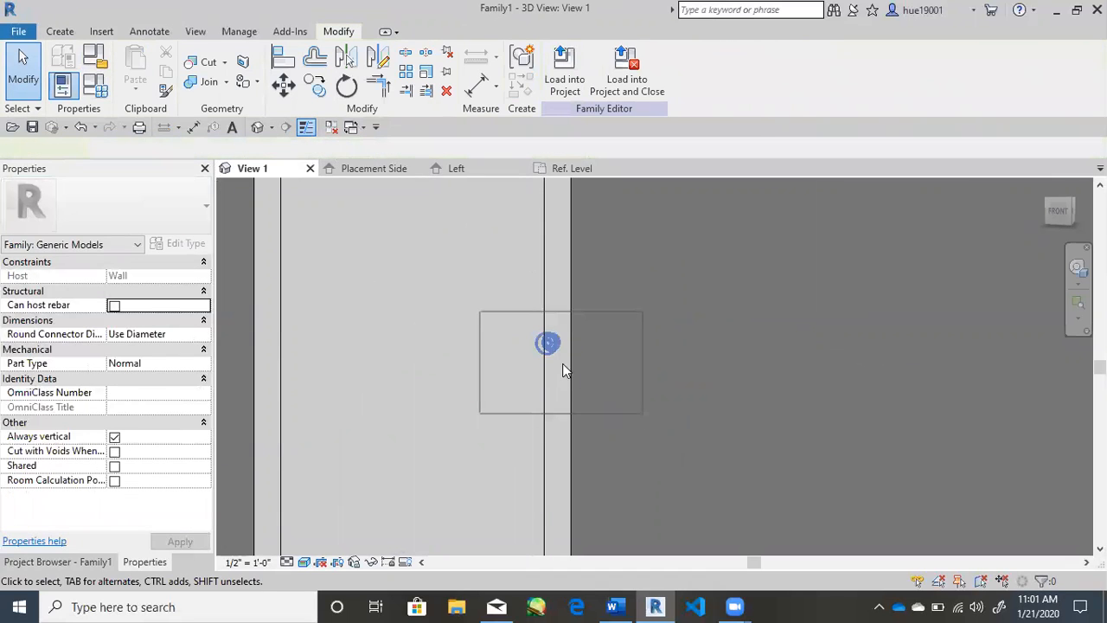
click(549, 343)
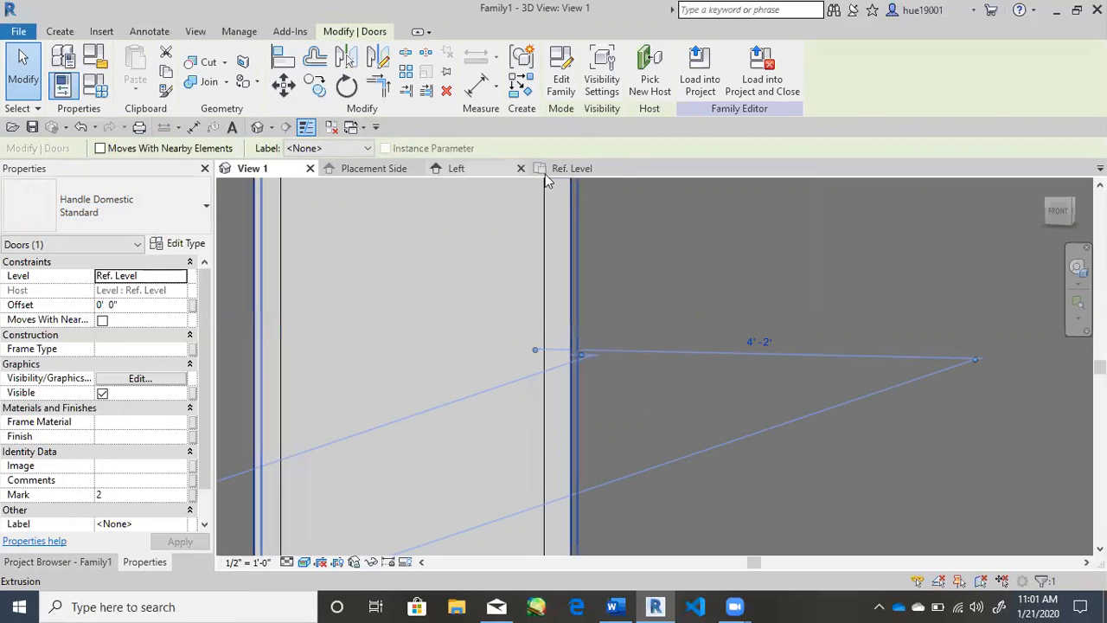
click(582, 171)
scroll(580, 278, down, 2)
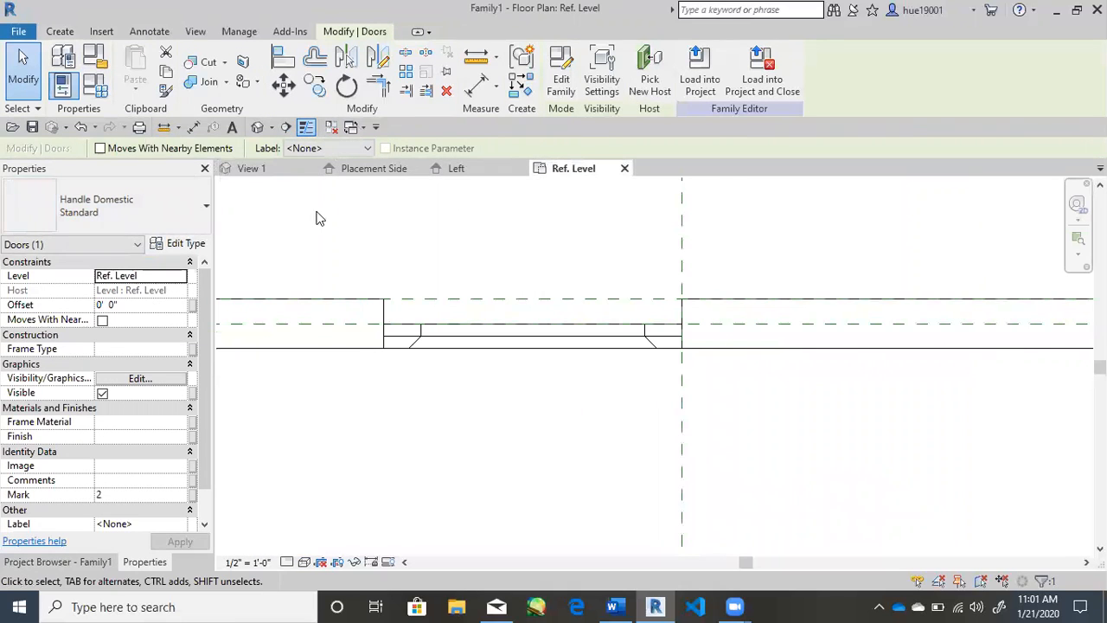
key(ctrl+Tab)
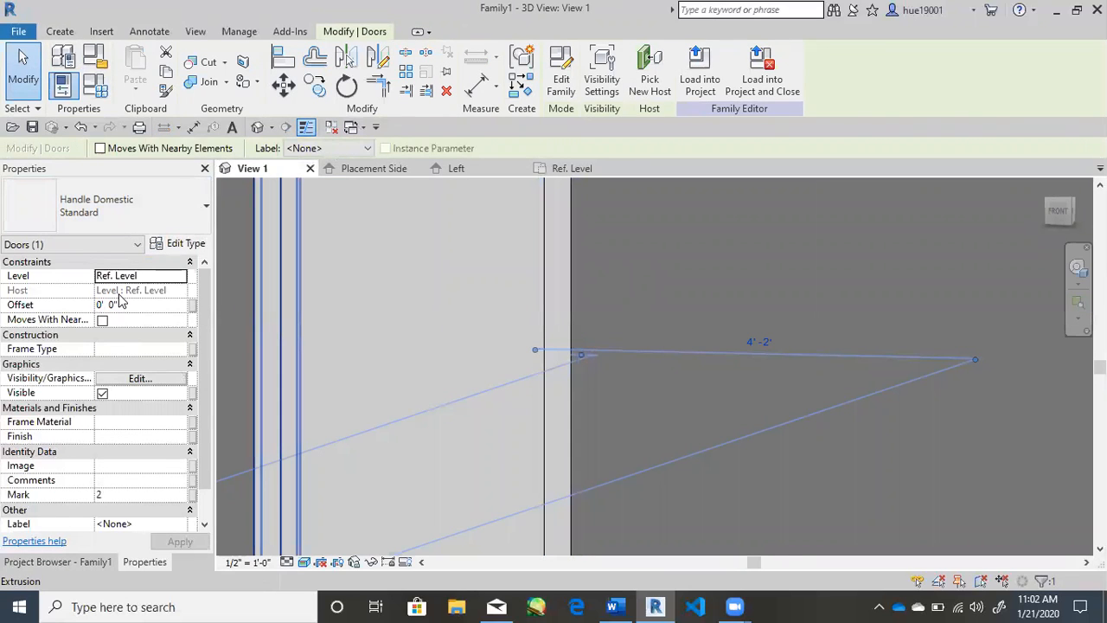
scroll(125, 315, down, 1)
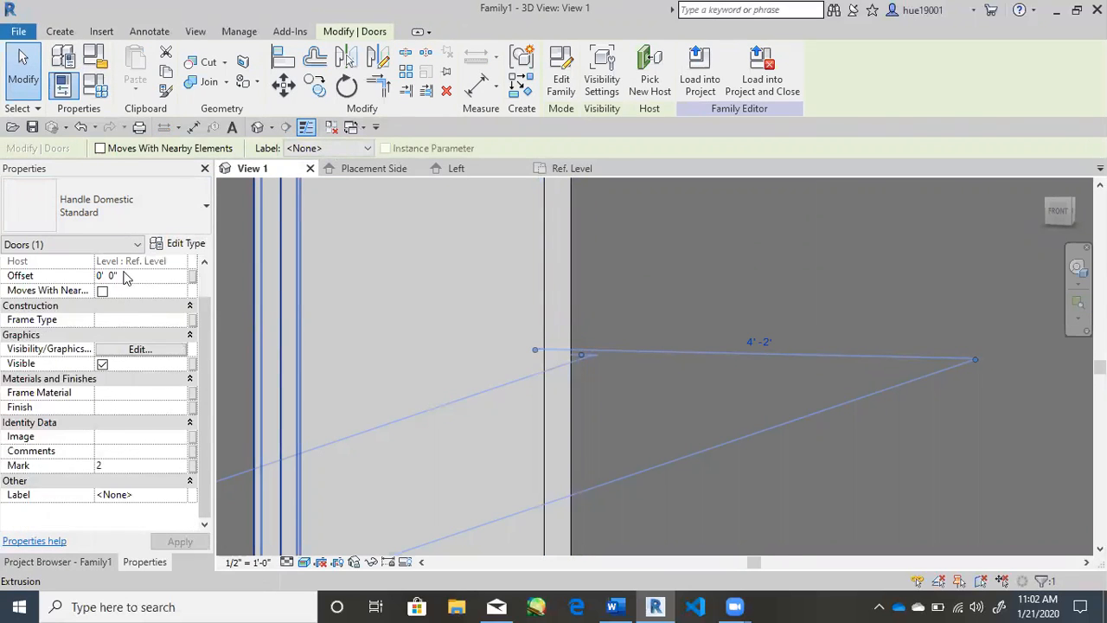
click(131, 276)
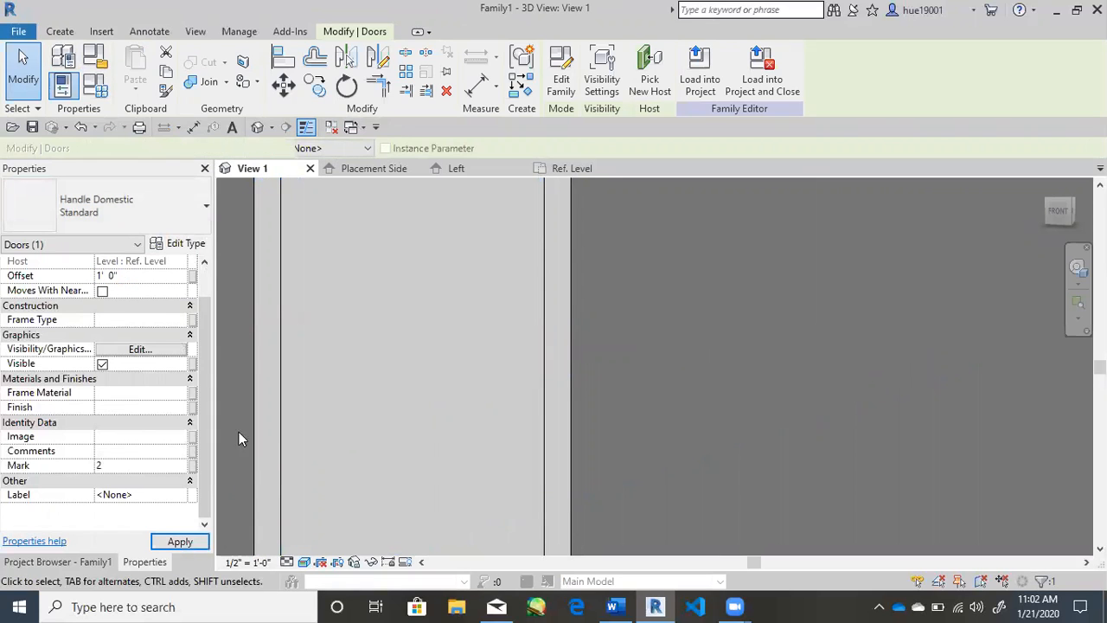
Step: Locate the stray handle from the Right direction in 3D, move it toward the wall and raise it to an offset of about 3' 4"
scroll(580, 319, down, 4)
shift+middle_drag(808, 430, 686, 410)
middle_drag(348, 373, 677, 387)
scroll(679, 388, down, 2)
middle_drag(404, 381, 813, 390)
drag(914, 344, 974, 389)
scroll(790, 304, up, 2)
middle_drag(902, 358, 775, 357)
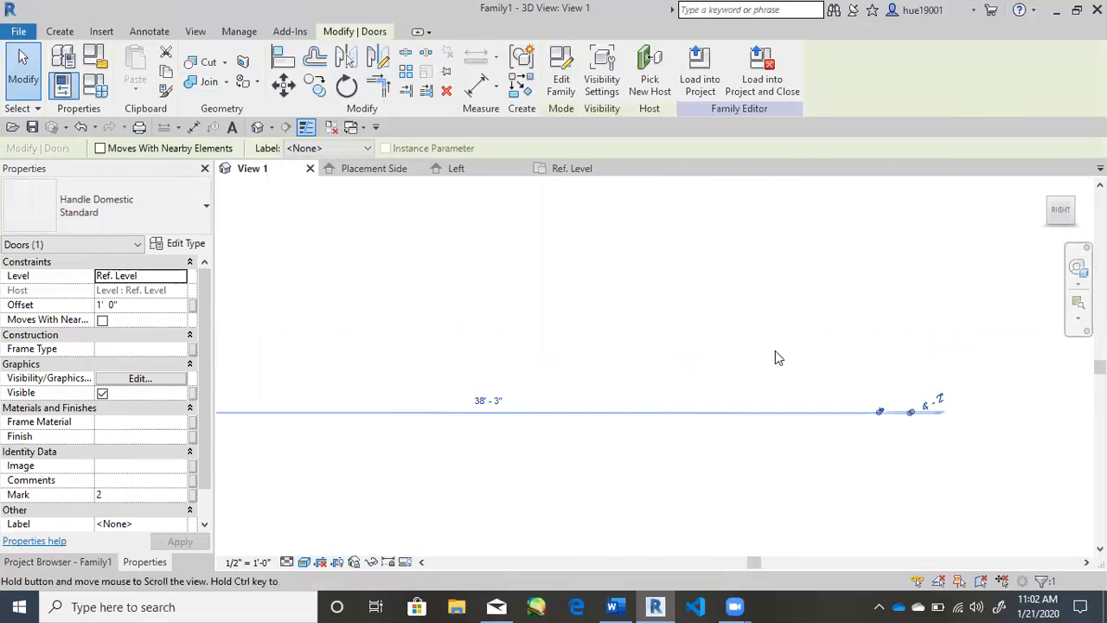
key(Delete)
drag(725, 343, 1006, 470)
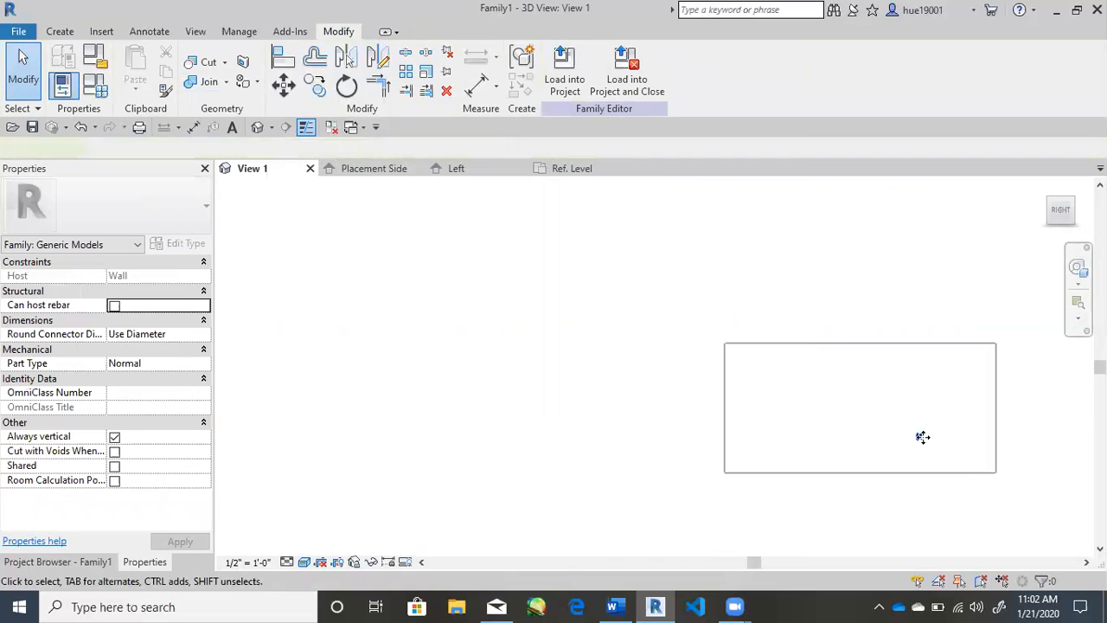
drag(923, 437, 349, 356)
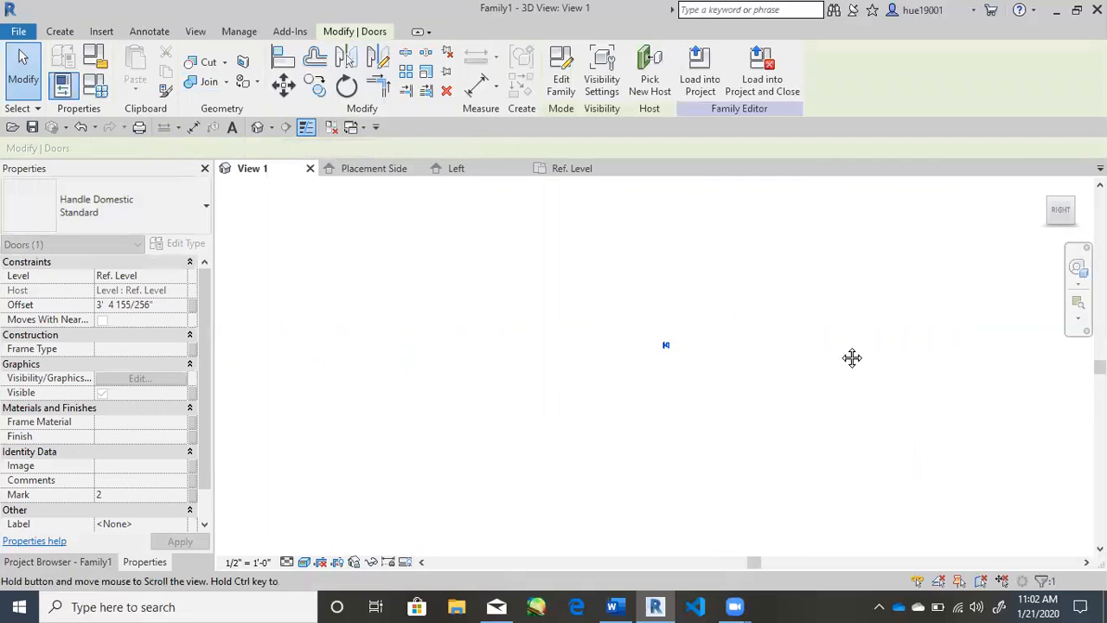
Step: Bring the handle the remaining distance to the wall in the Right orientation, keeping it at roughly the same height
middle_drag(852, 357, 968, 382)
mouse_move(786, 334)
mouse_down()
mouse_move(949, 407)
mouse_move(971, 432)
mouse_up()
drag(942, 389, 624, 391)
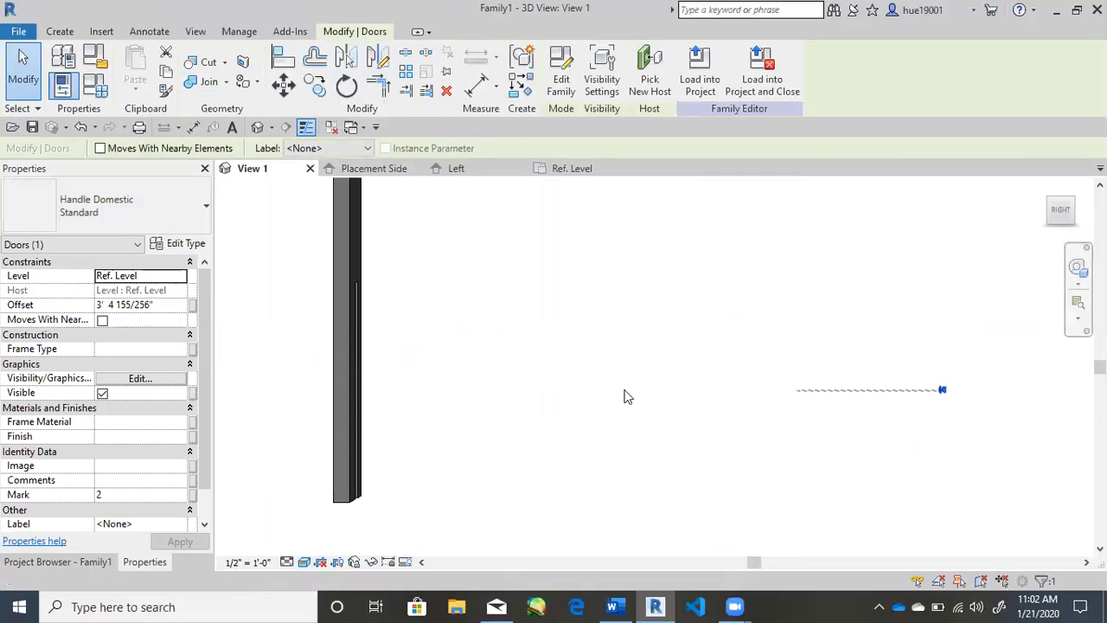
drag(800, 326, 989, 434)
drag(942, 390, 378, 394)
Step: Orient the 3D view to Back and move the handle sideways onto the door's side extrusion, at an offset of about 3' 2"
middle_drag(401, 417, 624, 304)
scroll(649, 365, up, 4)
click(1064, 215)
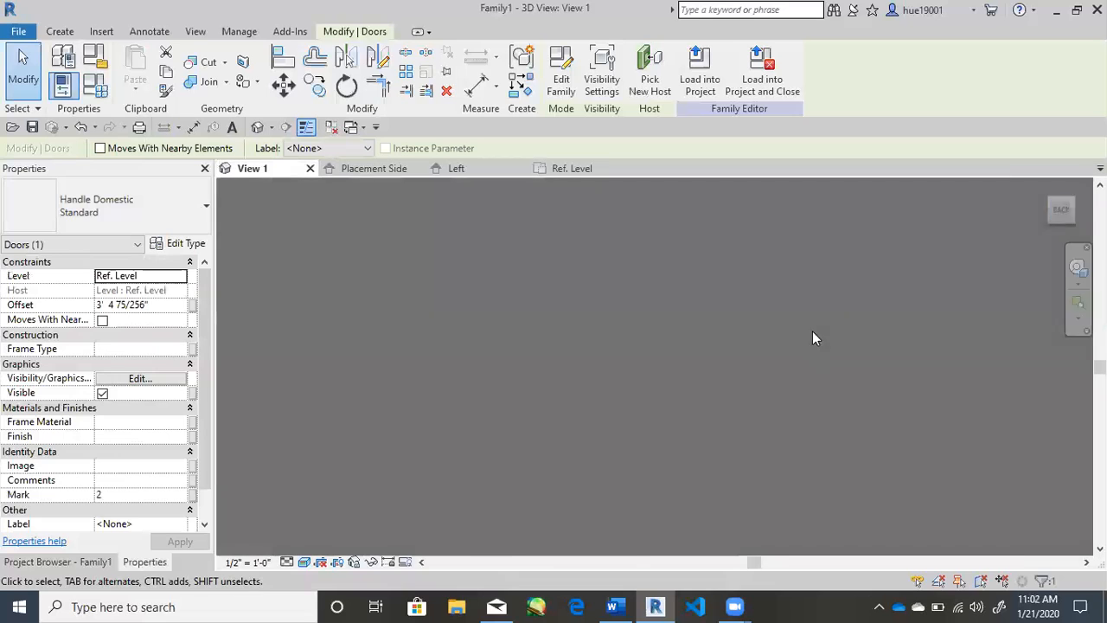
scroll(553, 398, down, 5)
middle_drag(328, 296, 736, 242)
scroll(735, 243, down, 2)
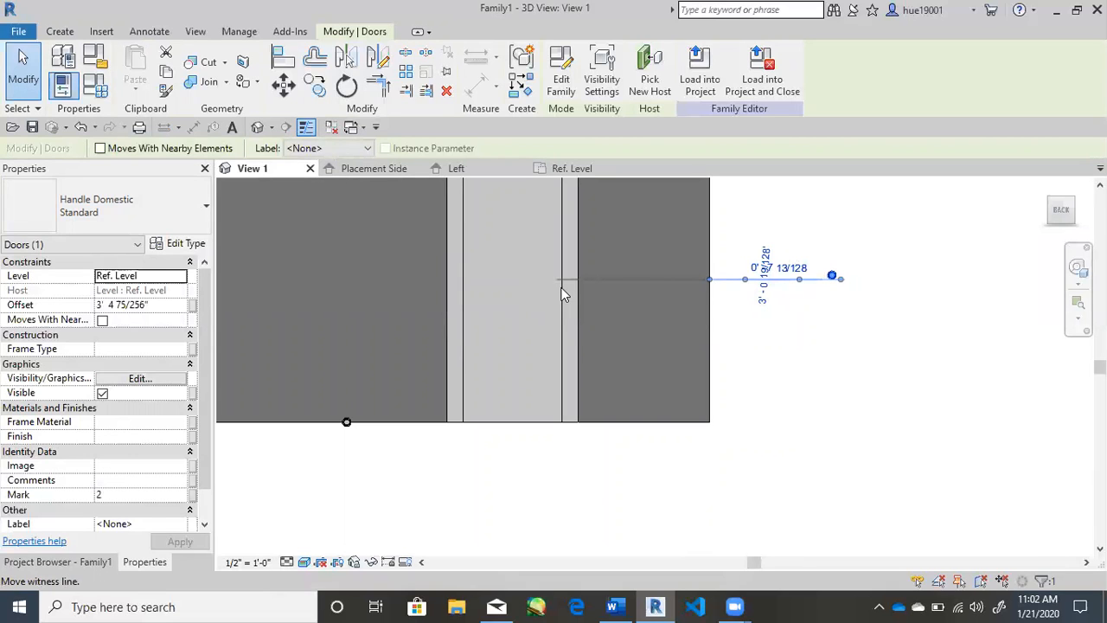
click(869, 340)
drag(776, 232, 907, 324)
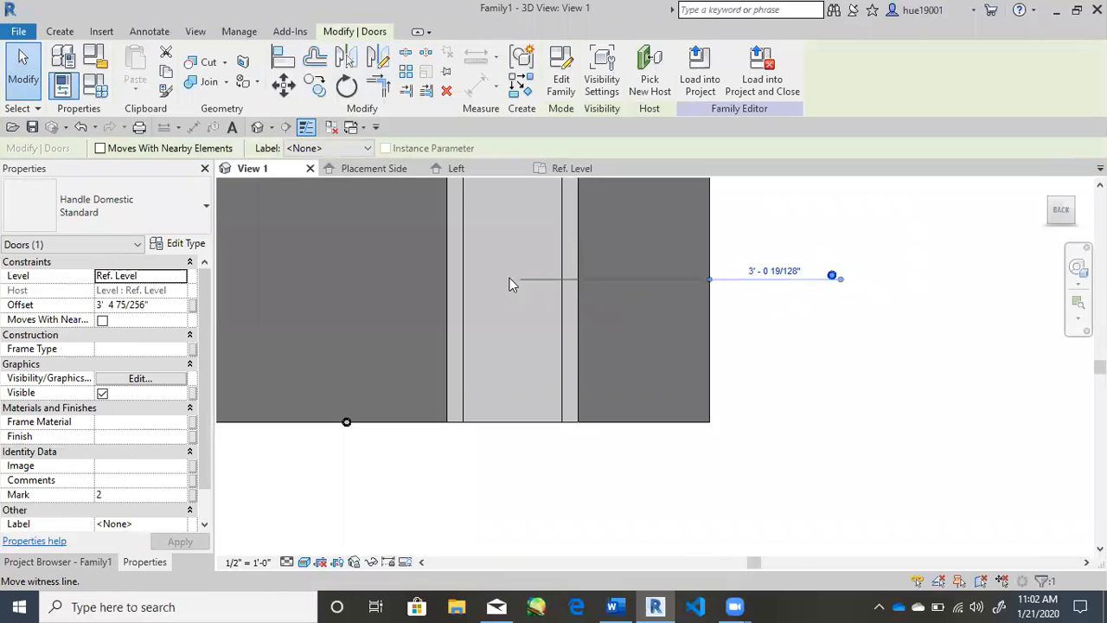
click(810, 258)
scroll(810, 258, up, 1)
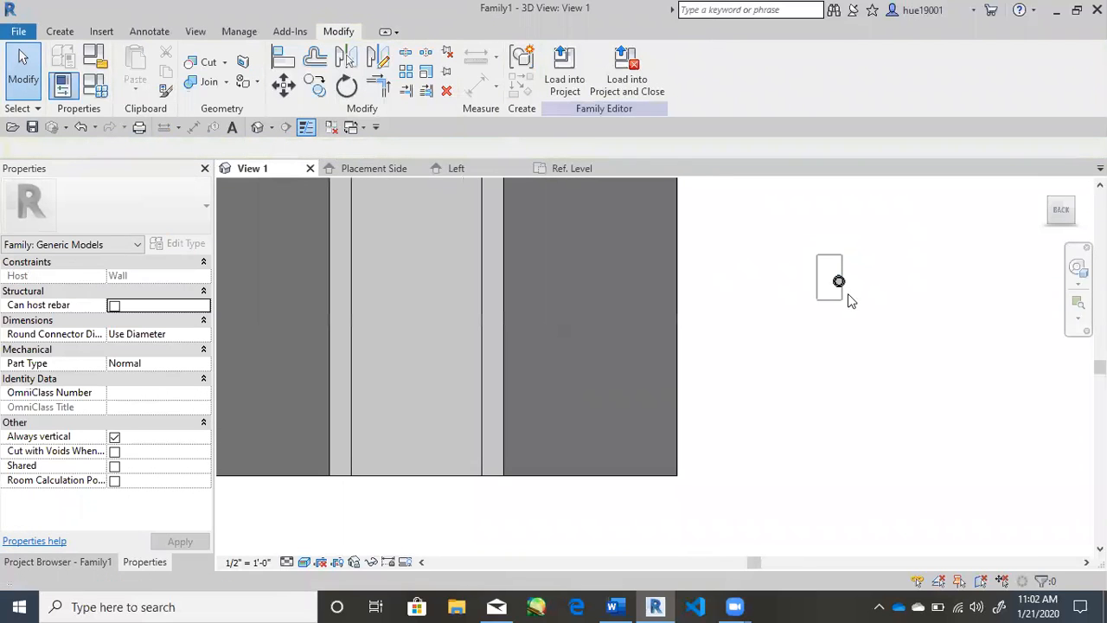
drag(842, 277, 493, 286)
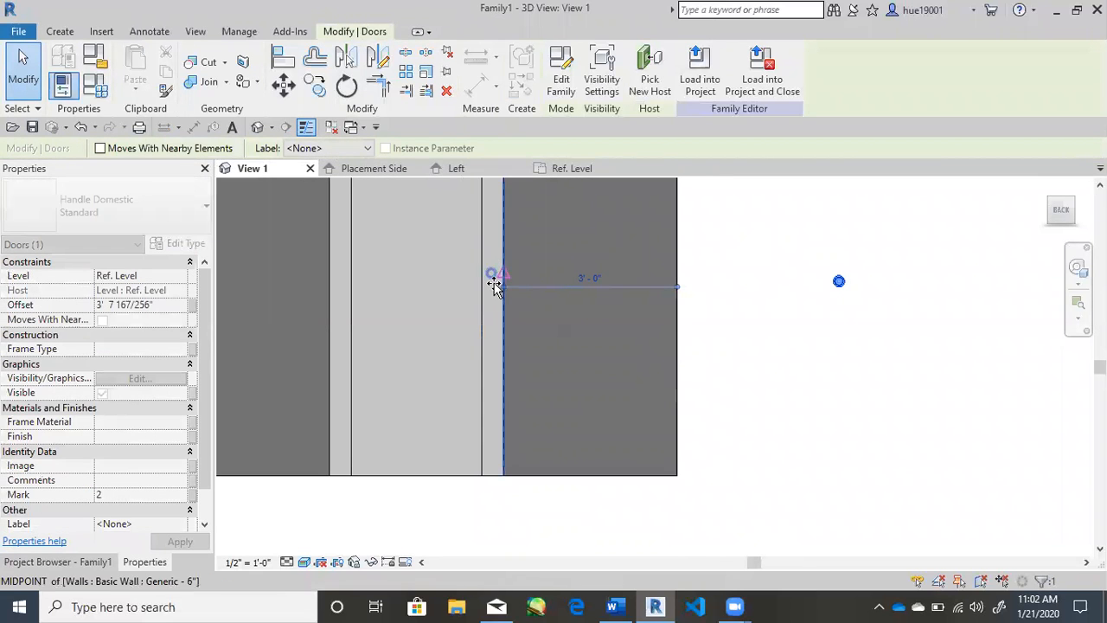
click(747, 345)
Step: Mirror a copy of the handle about its base plate in the Right orientation to make a knob facing the opposite way
shift+middle_drag(778, 358, 951, 345)
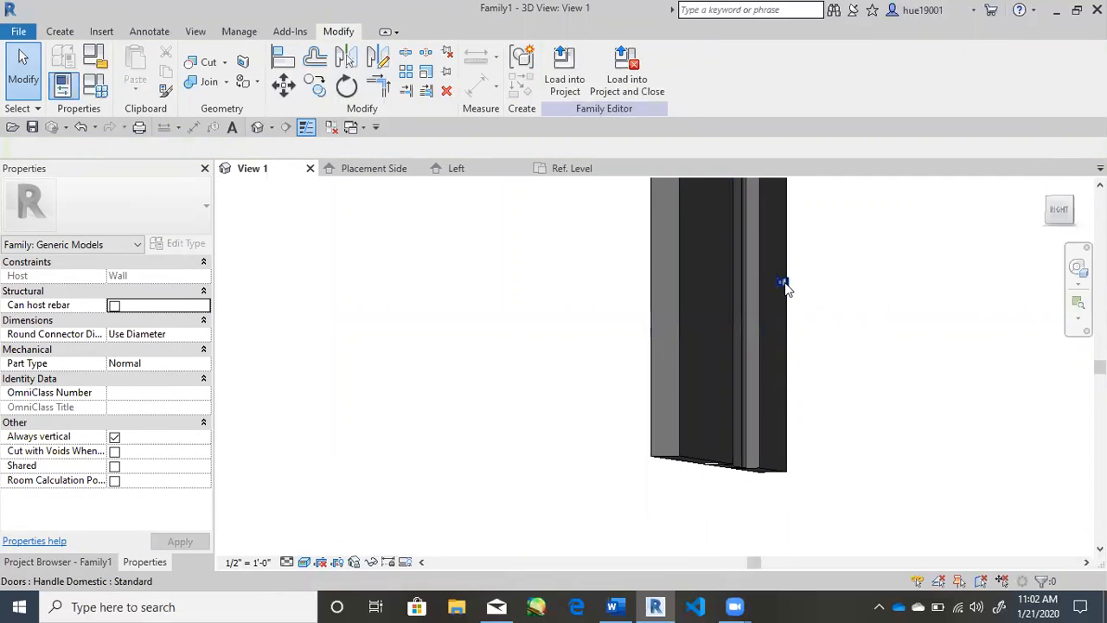
scroll(785, 288, up, 3)
click(763, 297)
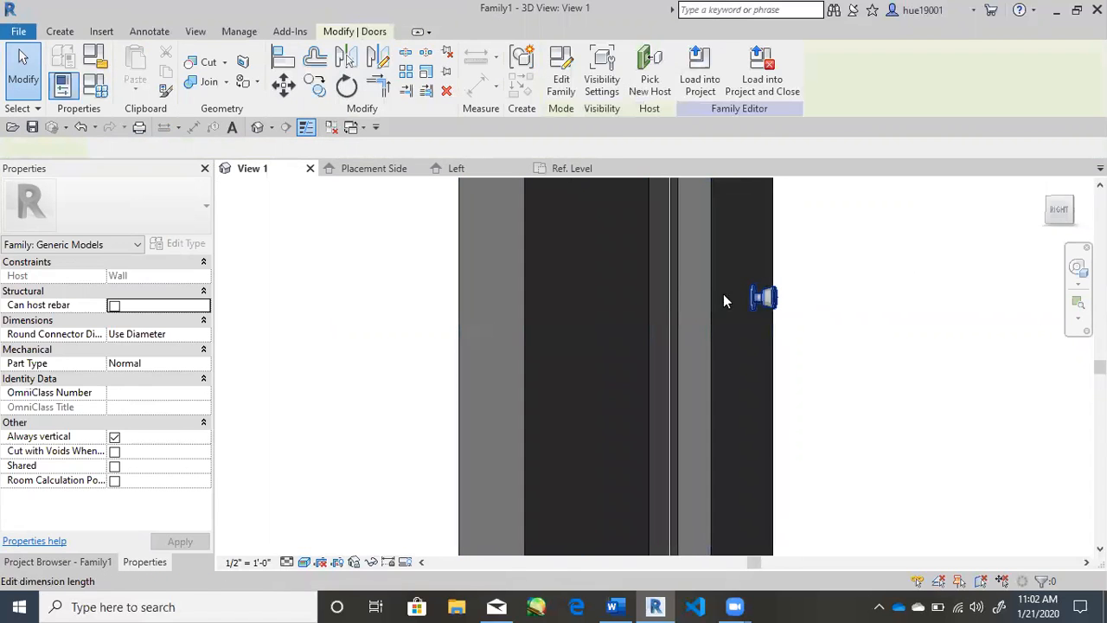
click(348, 61)
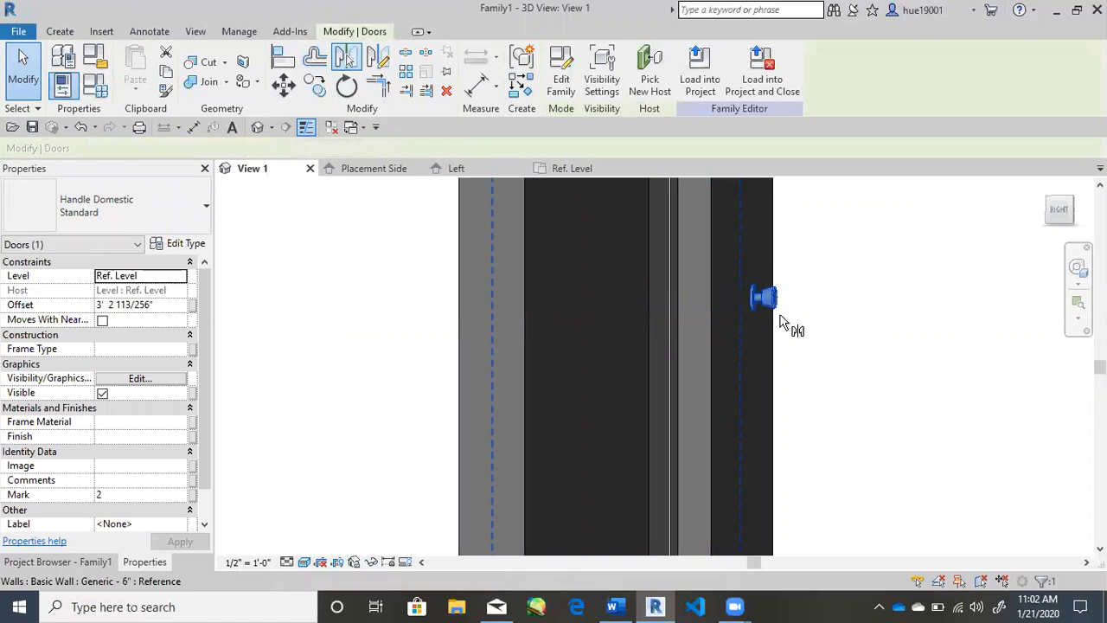
click(1059, 209)
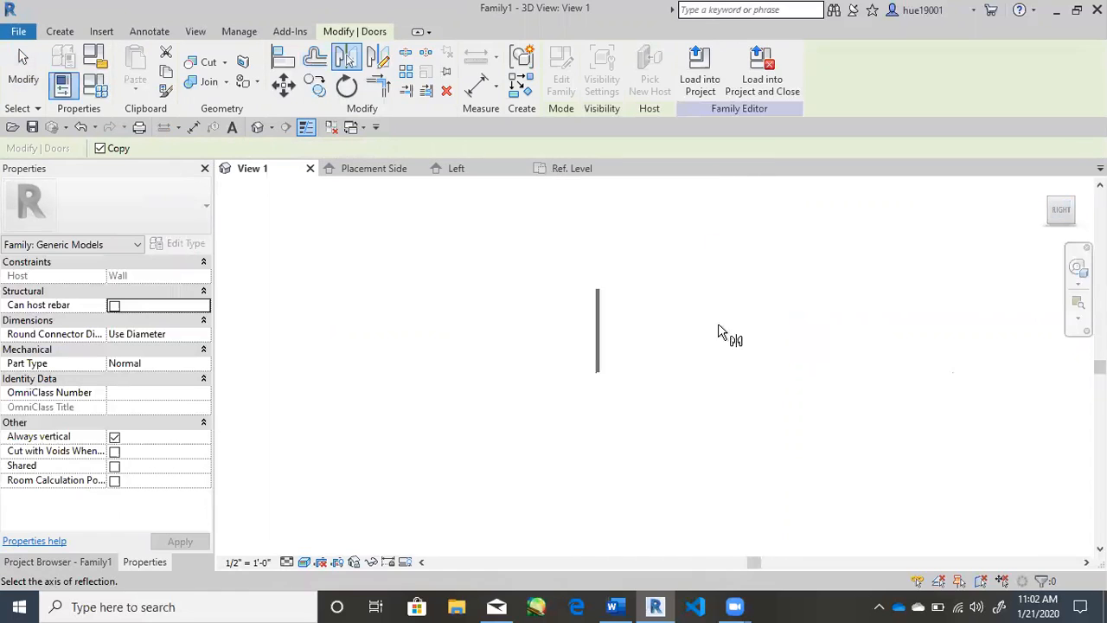
scroll(474, 398, up, 4)
middle_drag(320, 441, 870, 326)
middle_drag(912, 285, 607, 394)
scroll(607, 389, up, 2)
scroll(550, 336, up, 2)
scroll(564, 311, up, 3)
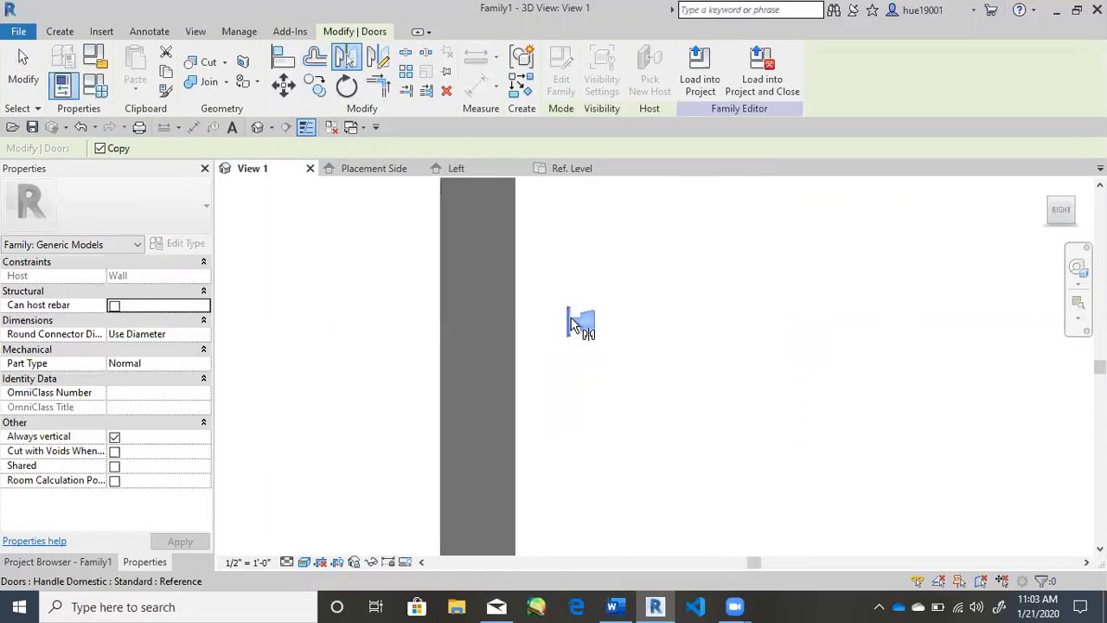
click(562, 323)
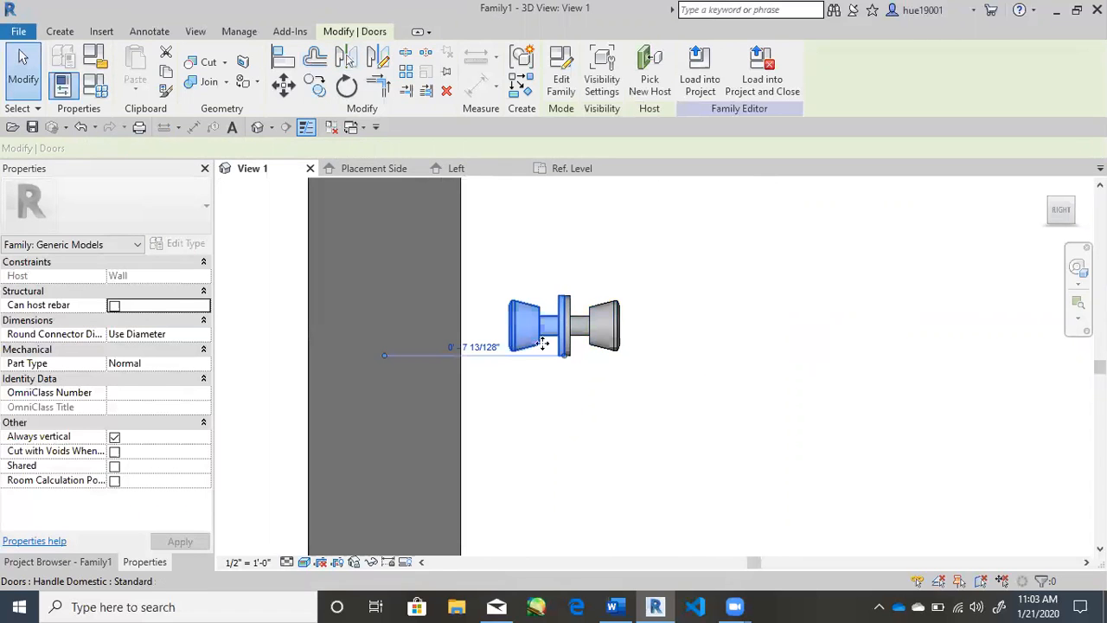
key(Escape)
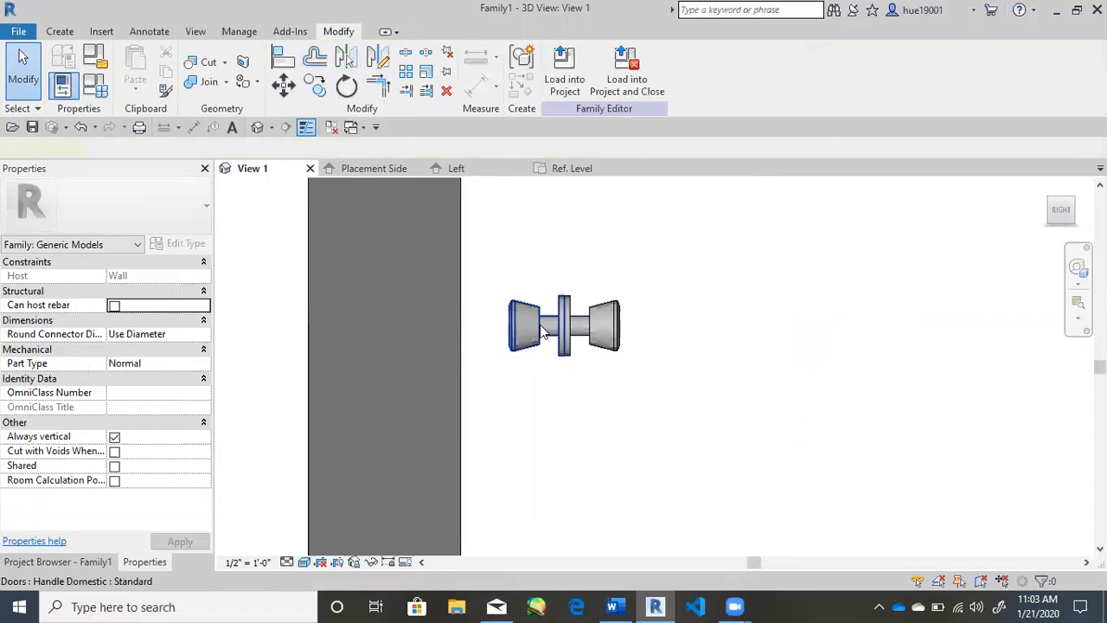
Step: Move the mirrored handle from its knob end to the far face of the wall
click(540, 327)
click(284, 87)
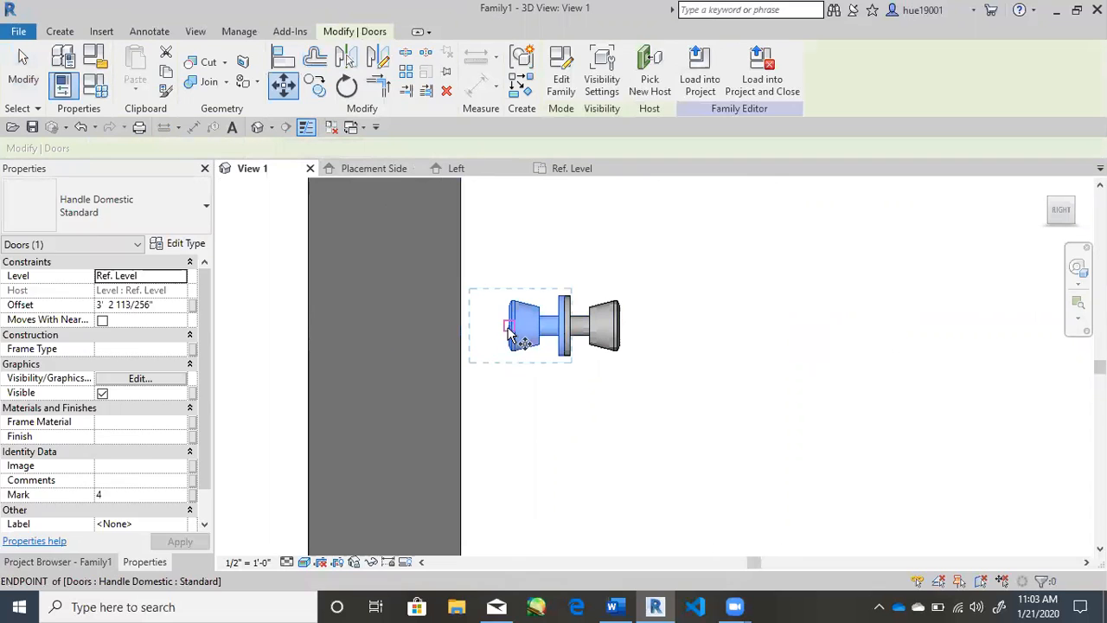
click(519, 329)
click(310, 327)
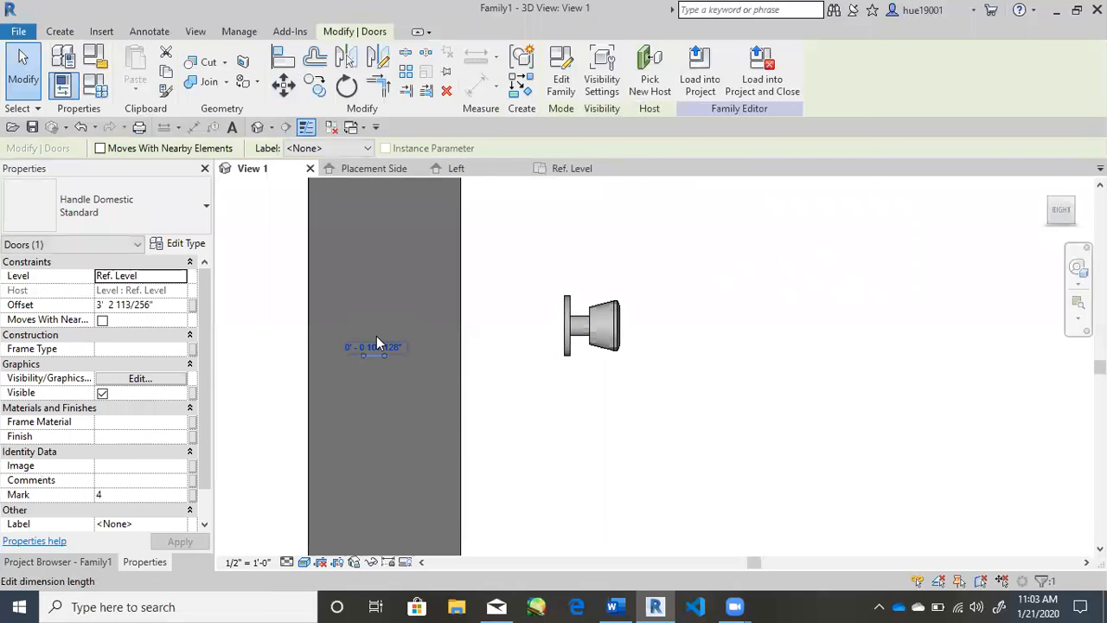
Step: Move the mirrored handle farther outward in small moves so its whole knob projects from the door's side extrusion
scroll(378, 337, up, 3)
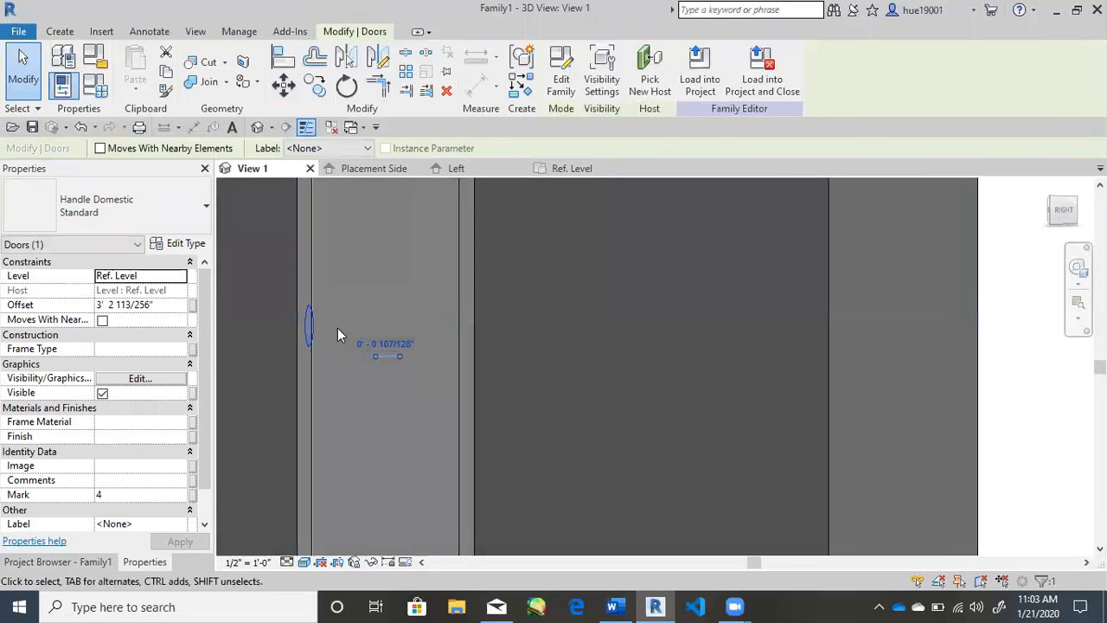
click(1063, 211)
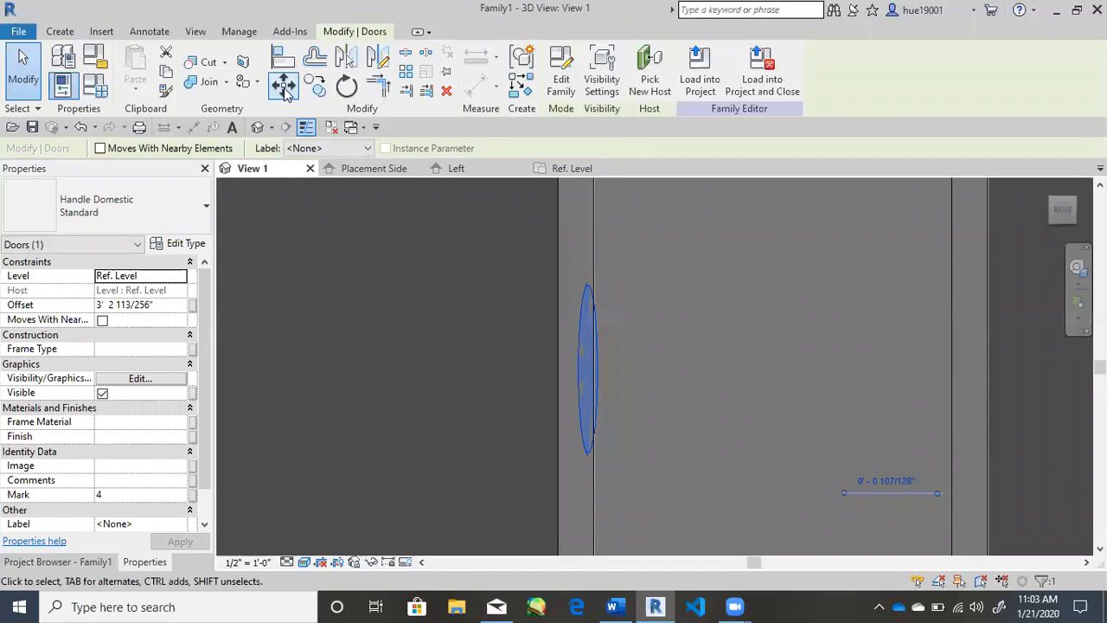
click(282, 84)
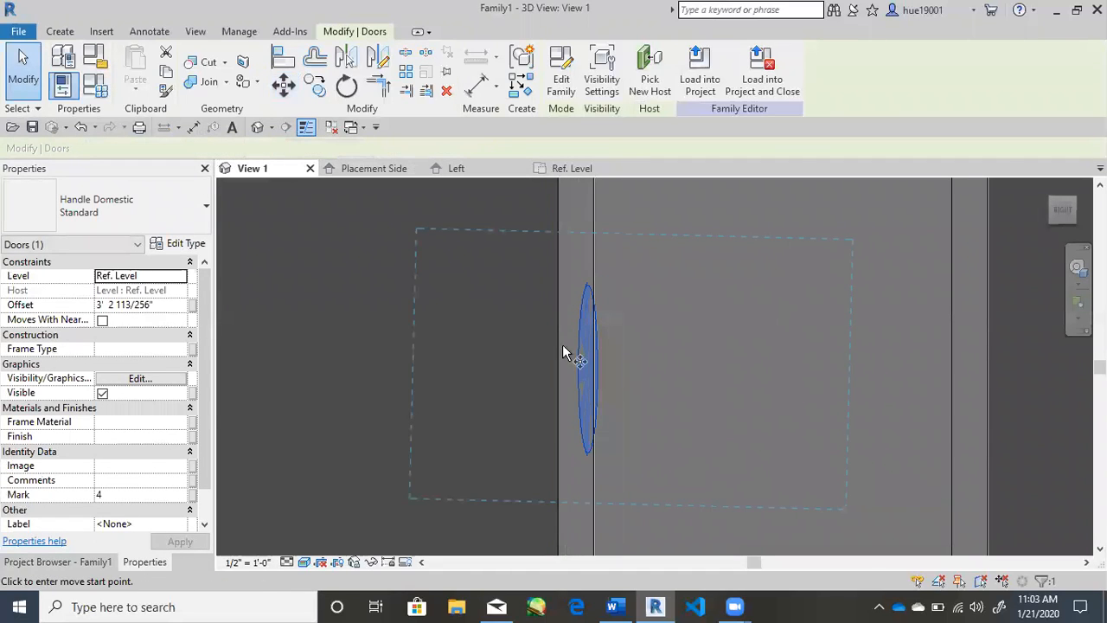
click(565, 370)
click(496, 363)
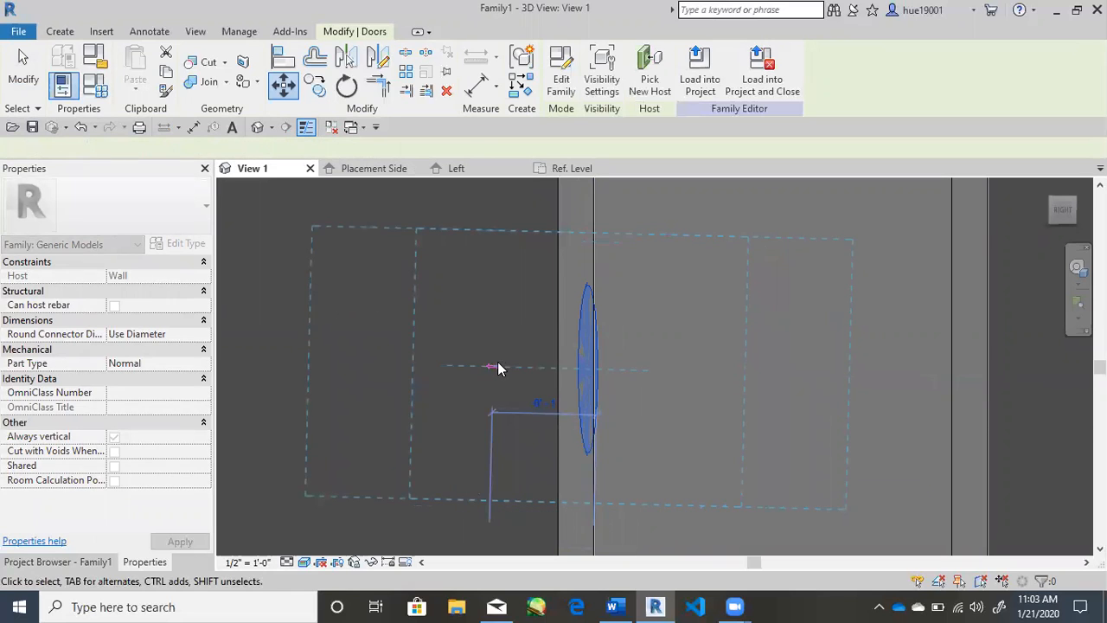
key(m)
key(v)
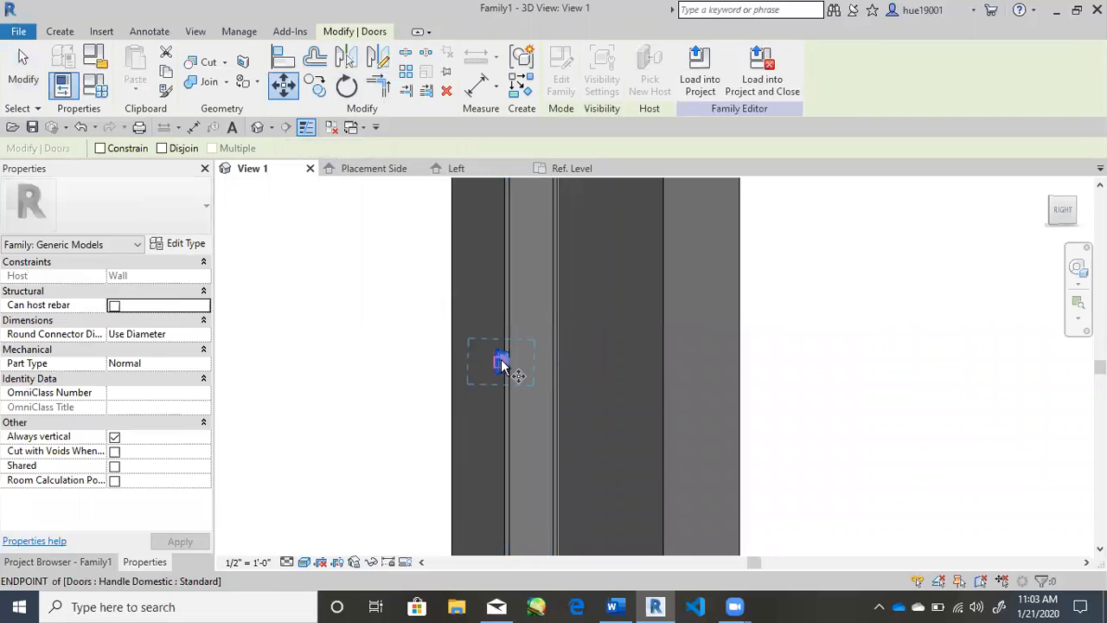
click(500, 364)
click(476, 357)
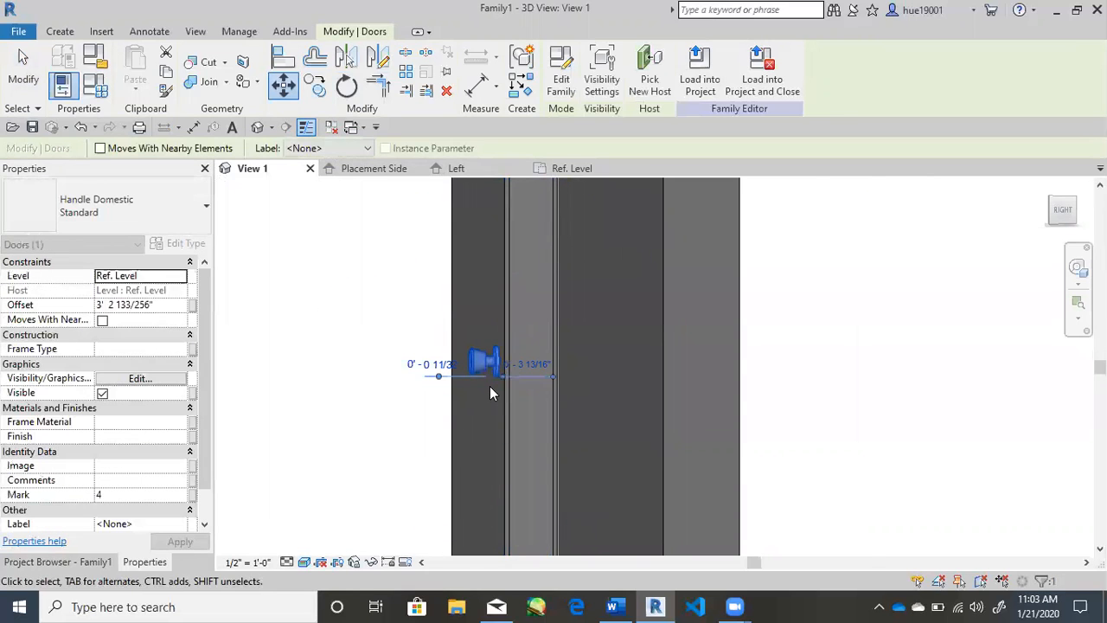
scroll(468, 328, up, 5)
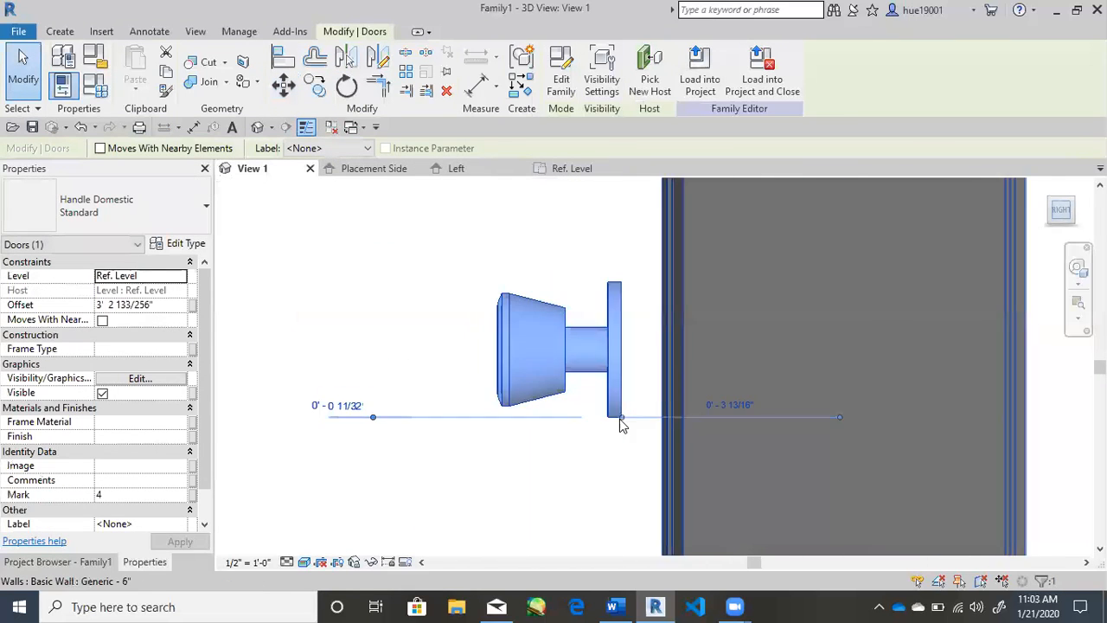
click(284, 84)
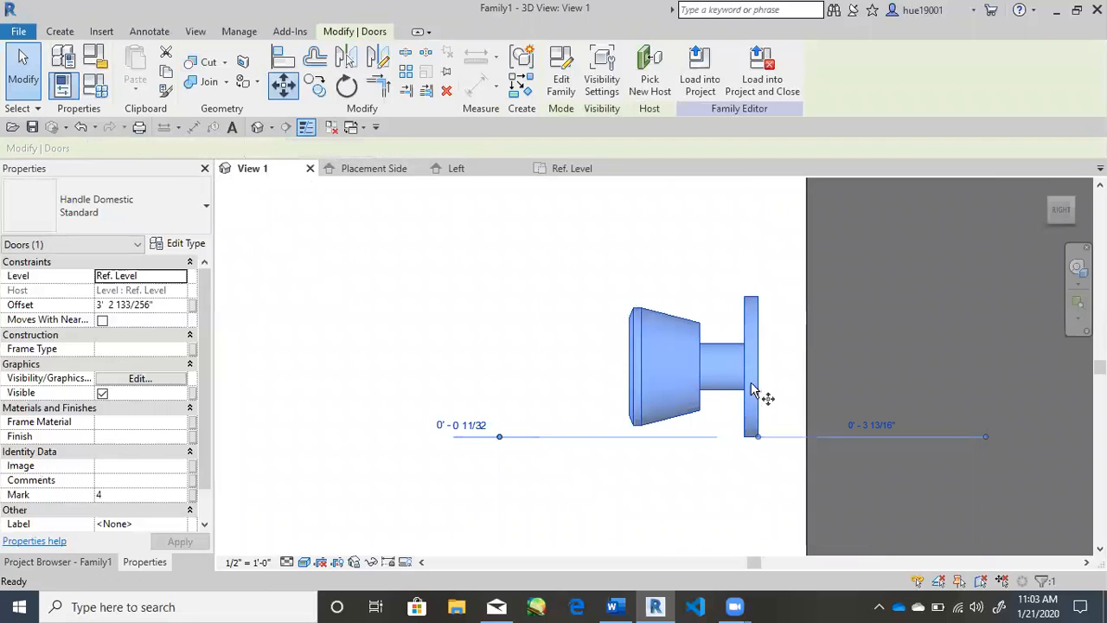
click(760, 367)
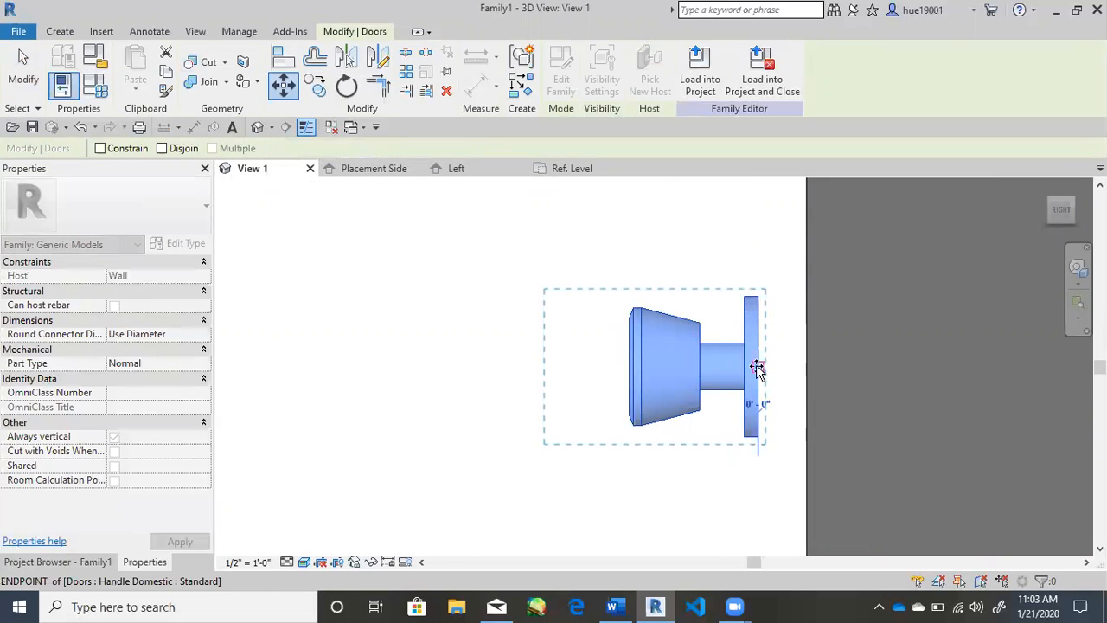
Step: In the Ref. Level floor plan, move the mirrored handle until its base plate lies on the wall face next to the door
click(578, 169)
scroll(404, 367, up, 2)
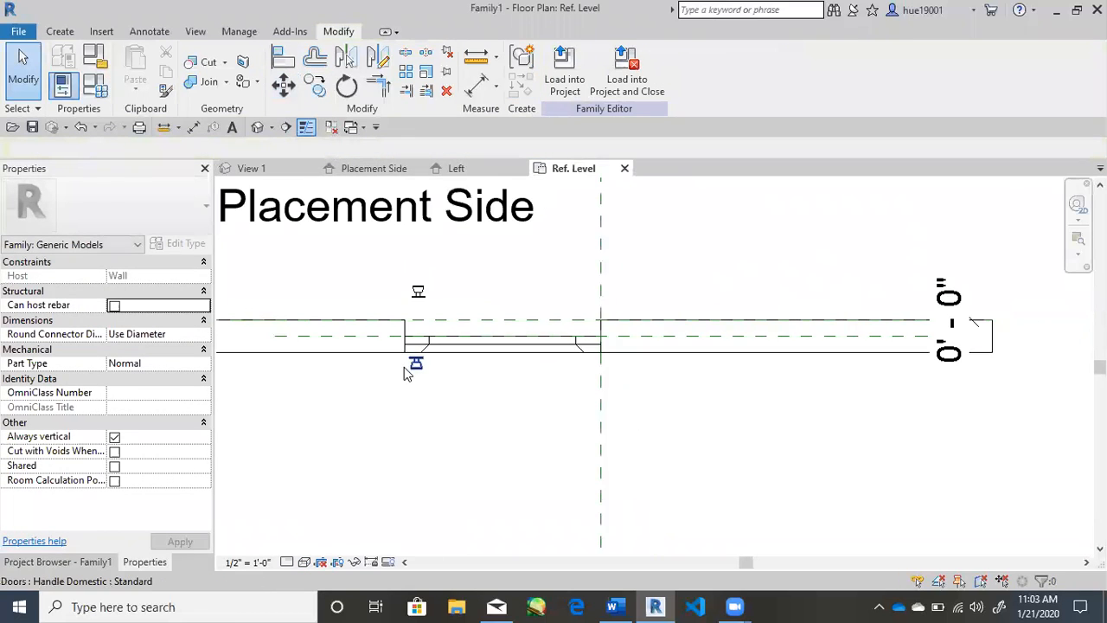
middle_drag(469, 308, 545, 284)
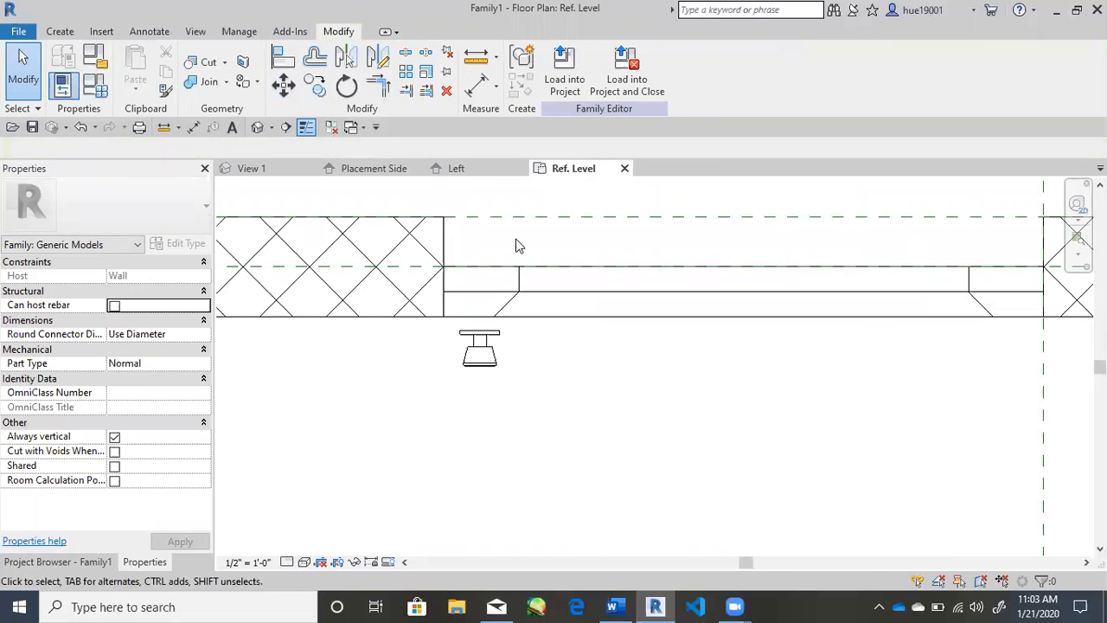
click(288, 83)
scroll(471, 327, up, 2)
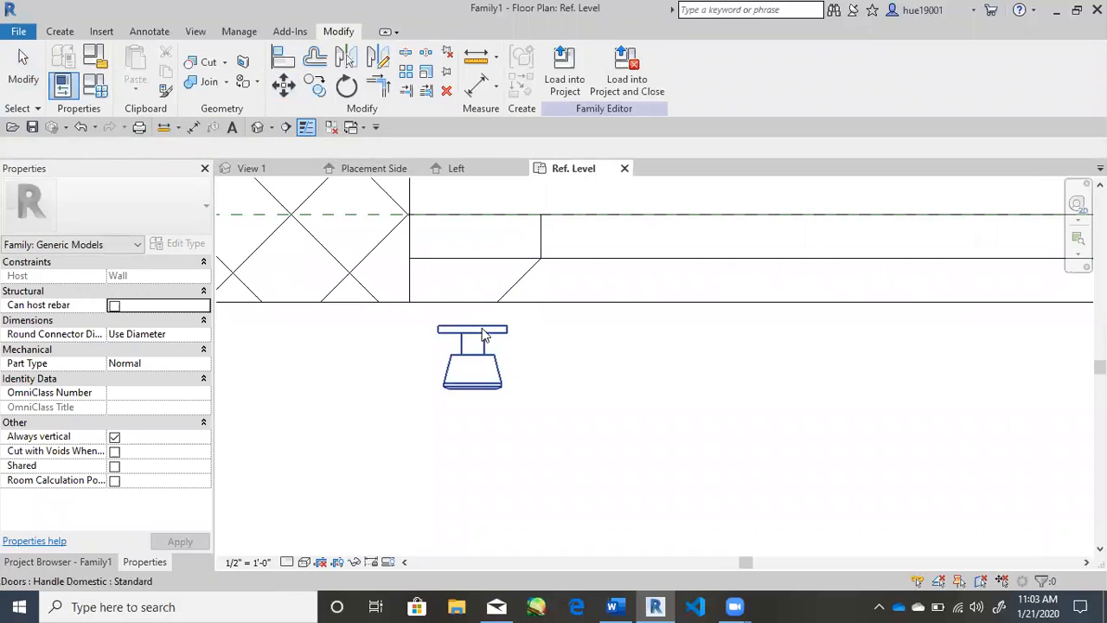
click(478, 325)
click(285, 87)
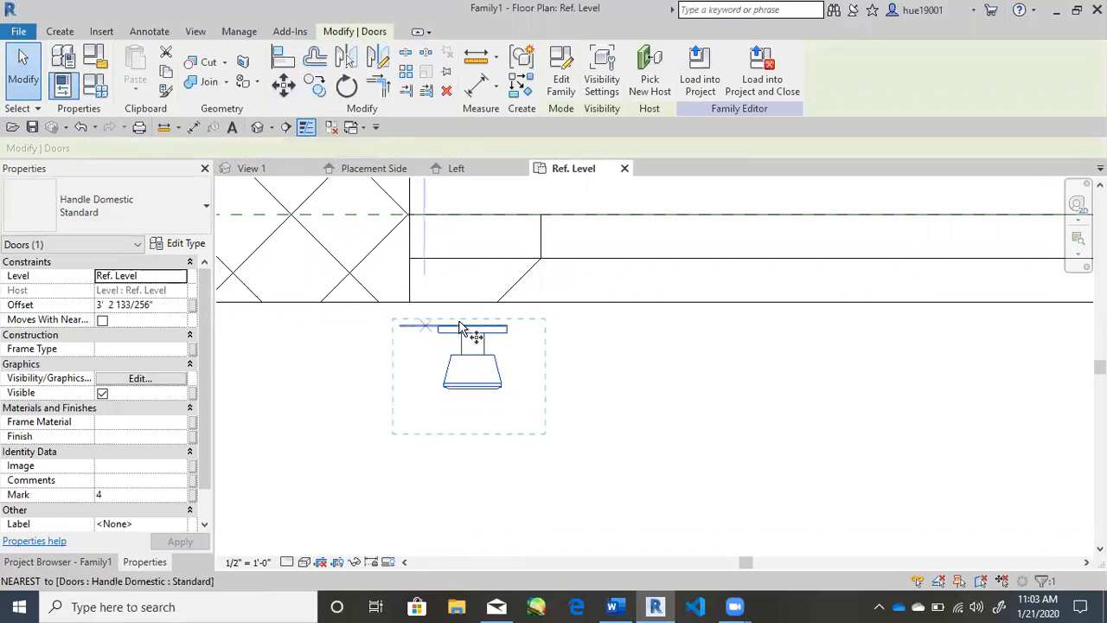
click(474, 326)
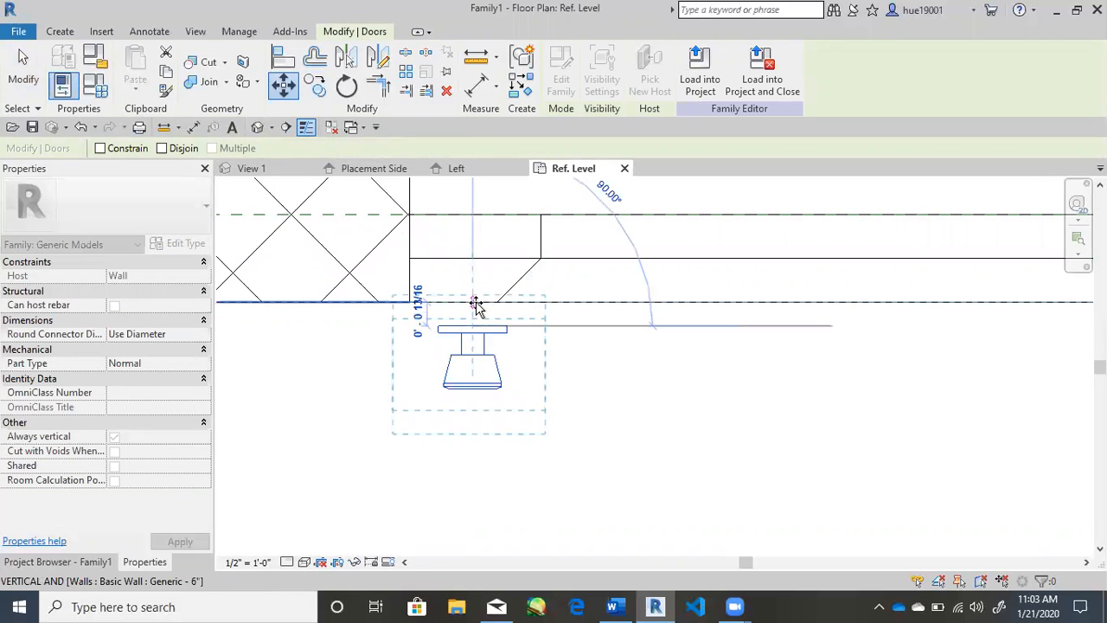
click(474, 303)
scroll(624, 359, down, 3)
click(661, 415)
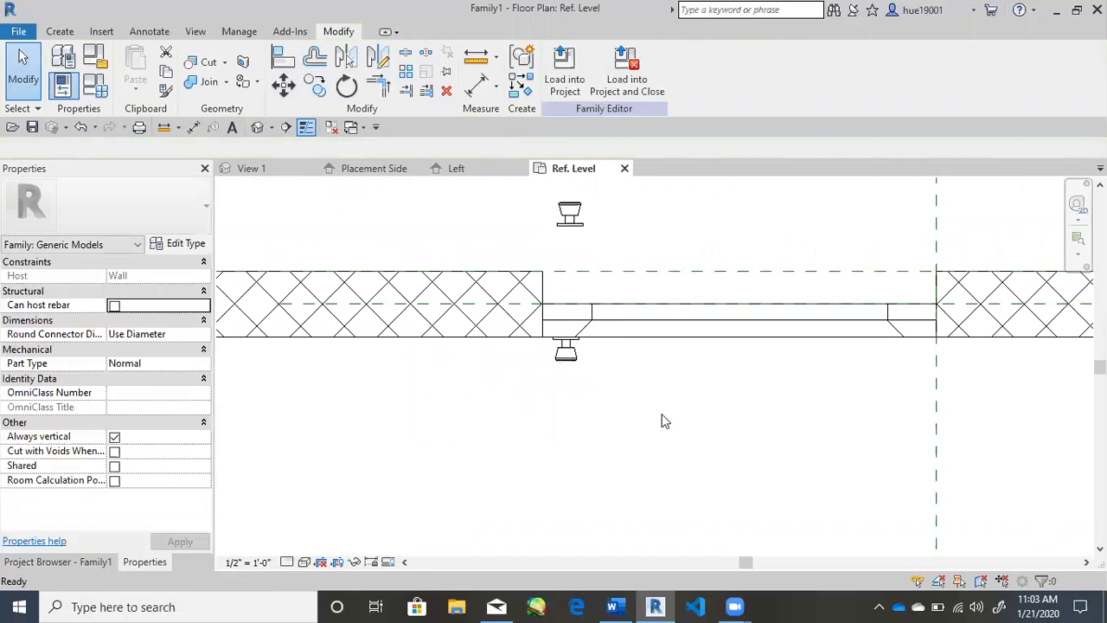
Step: Inspect the door in 3D from the side and front, checking the knob positions and the horizontal panel grooves
click(259, 168)
shift+middle_drag(630, 475, 843, 320)
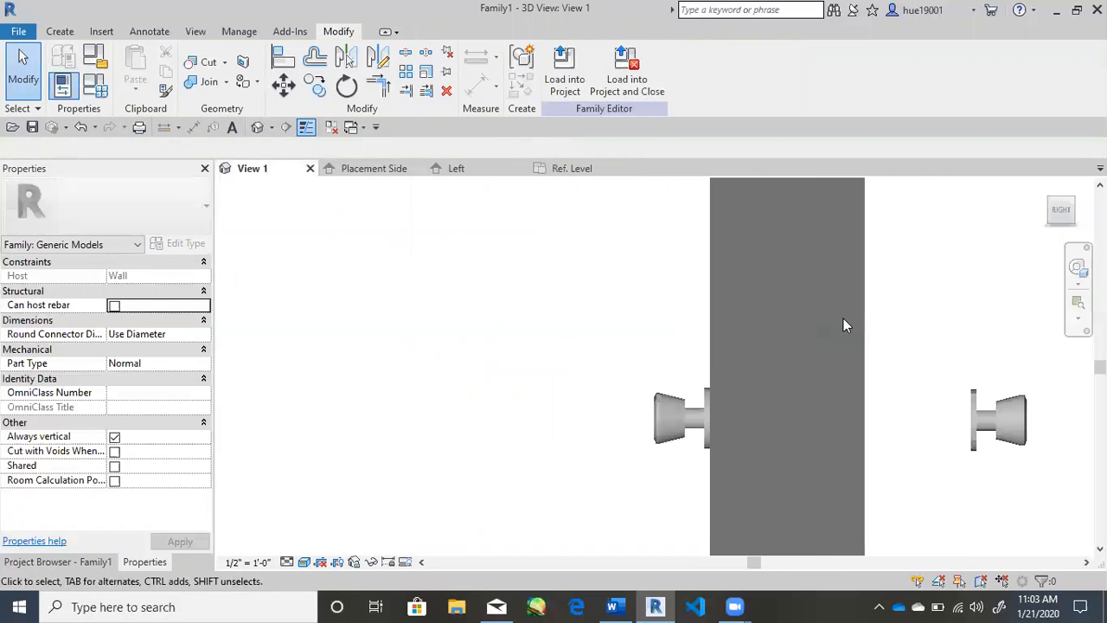
shift+middle_drag(884, 375, 670, 331)
scroll(940, 361, down, 6)
shift+middle_drag(628, 298, 631, 275)
middle_drag(631, 275, 613, 360)
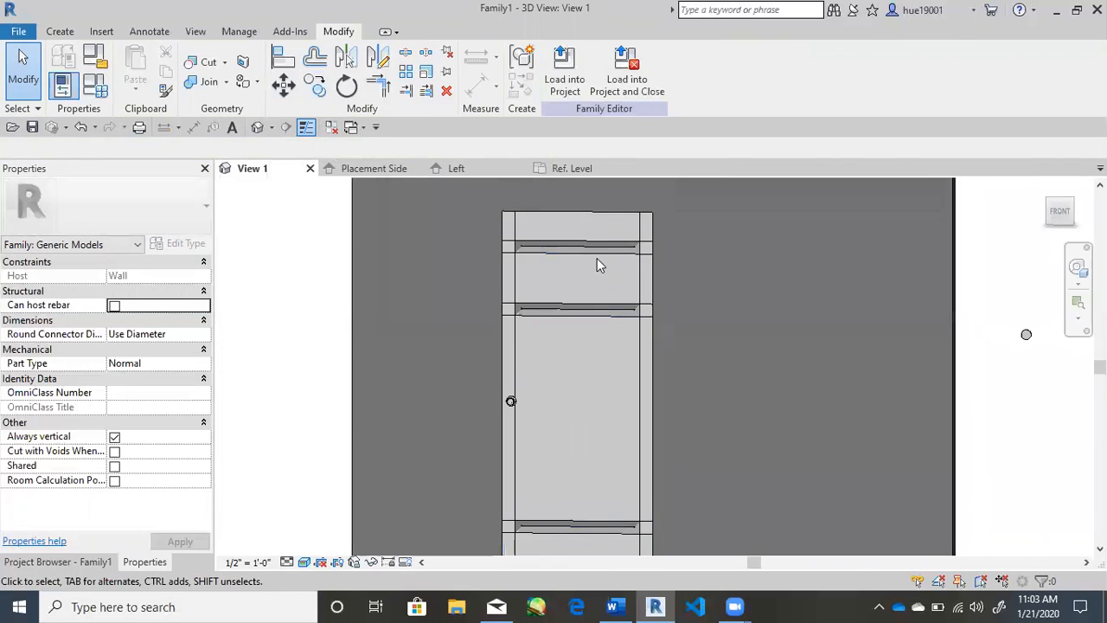
scroll(595, 252, up, 1)
scroll(595, 252, up, 1)
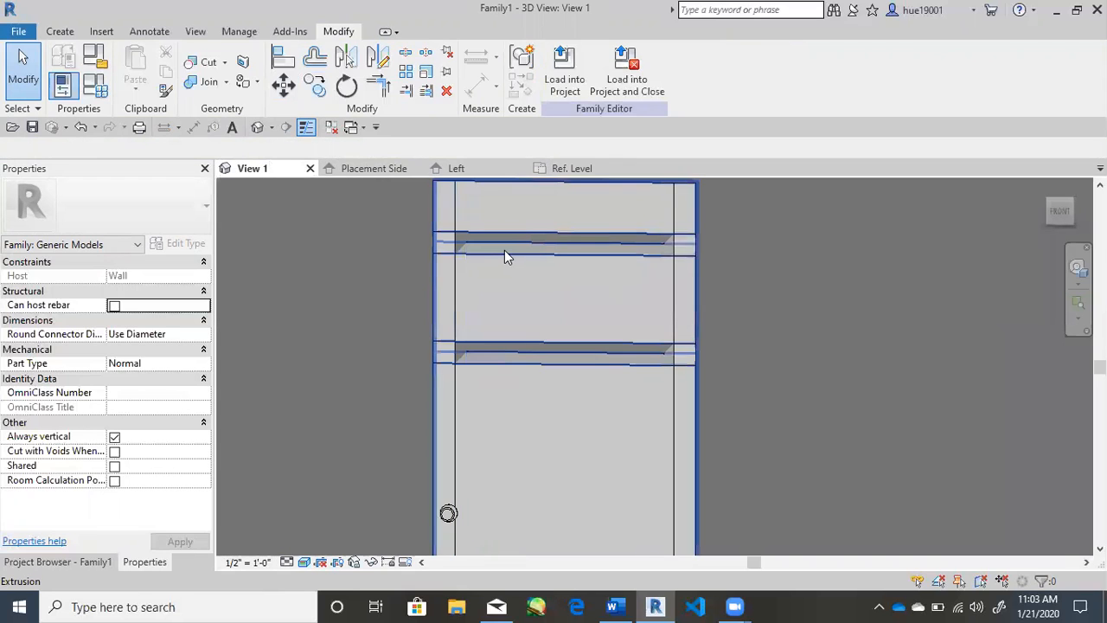
scroll(508, 244, up, 2)
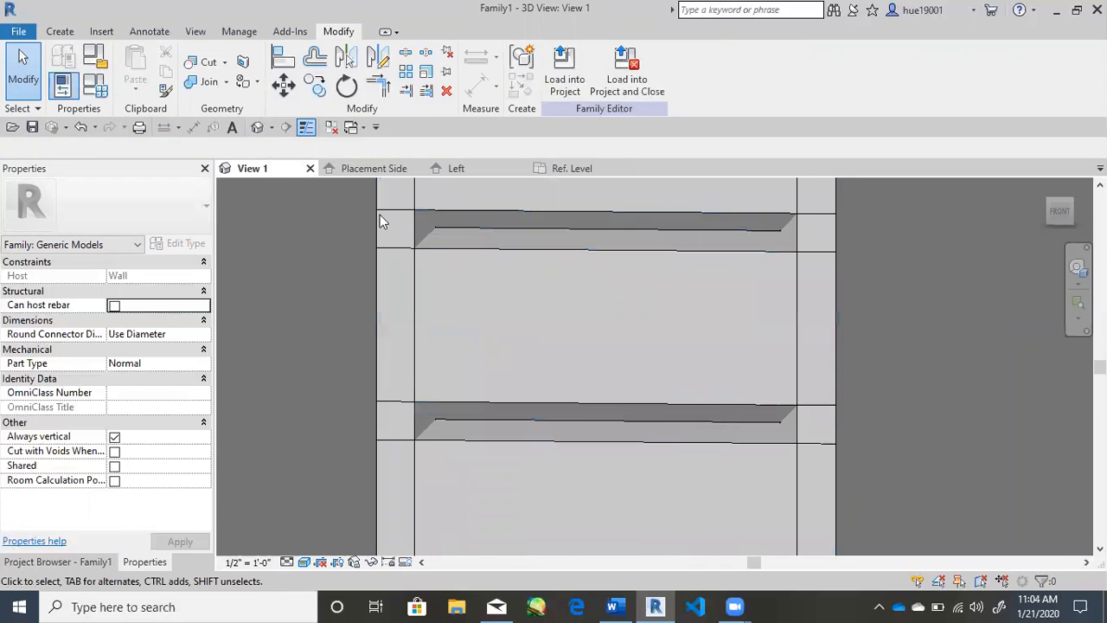
scroll(635, 263, down, 5)
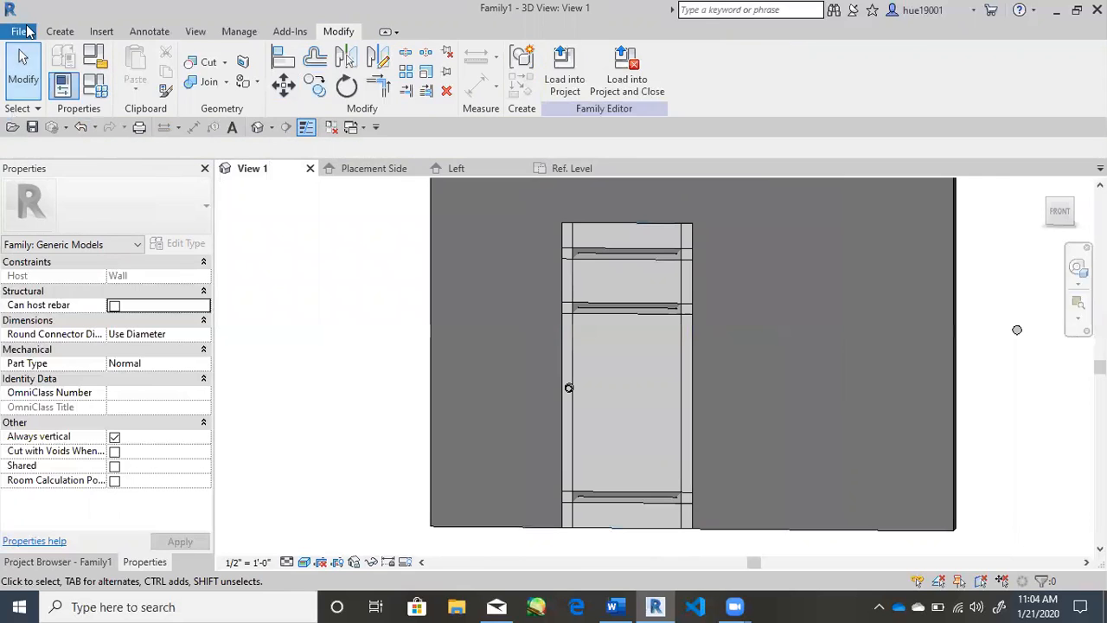
Step: Open the family file 1 18 2020 Door Family from the Winter 2020 > BIM 2 folder on OneDrive - BYU-Idaho
click(26, 31)
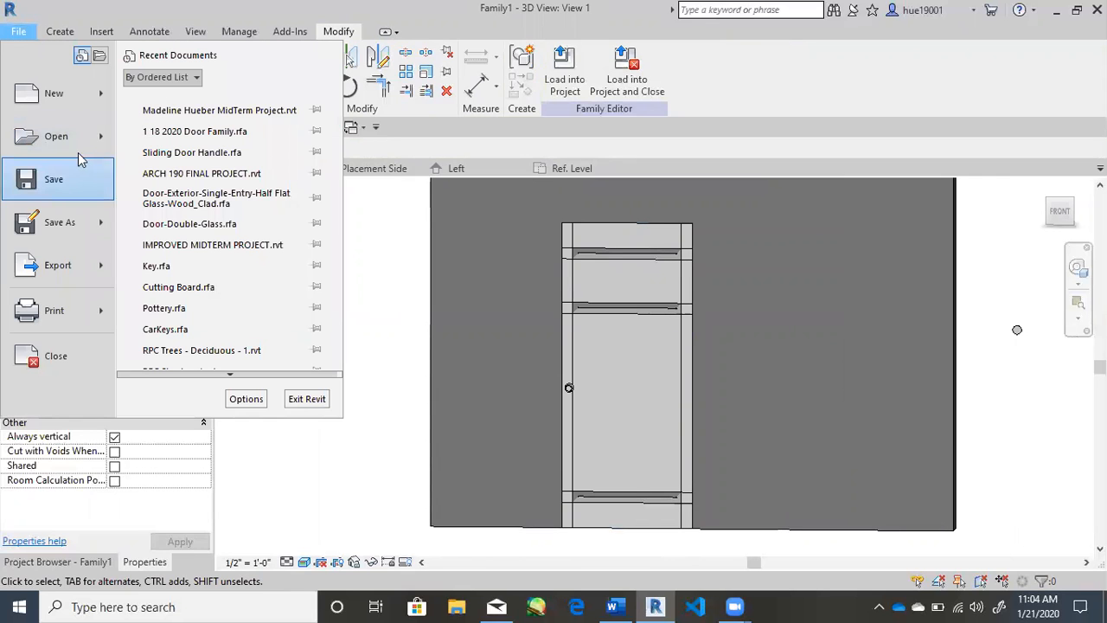
mouse_move(88, 147)
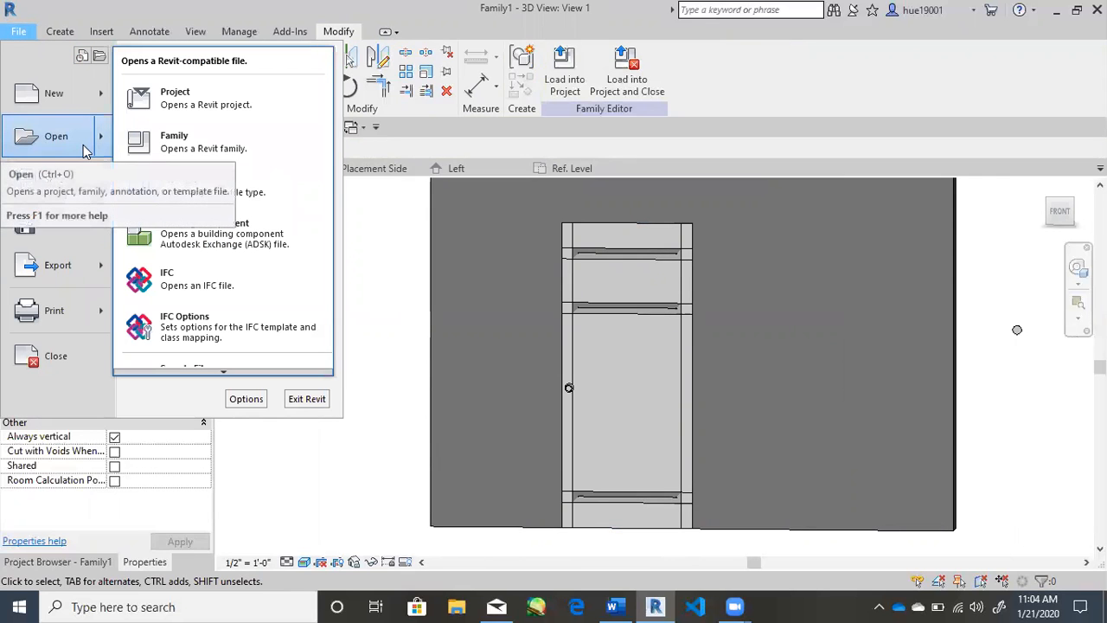
click(152, 144)
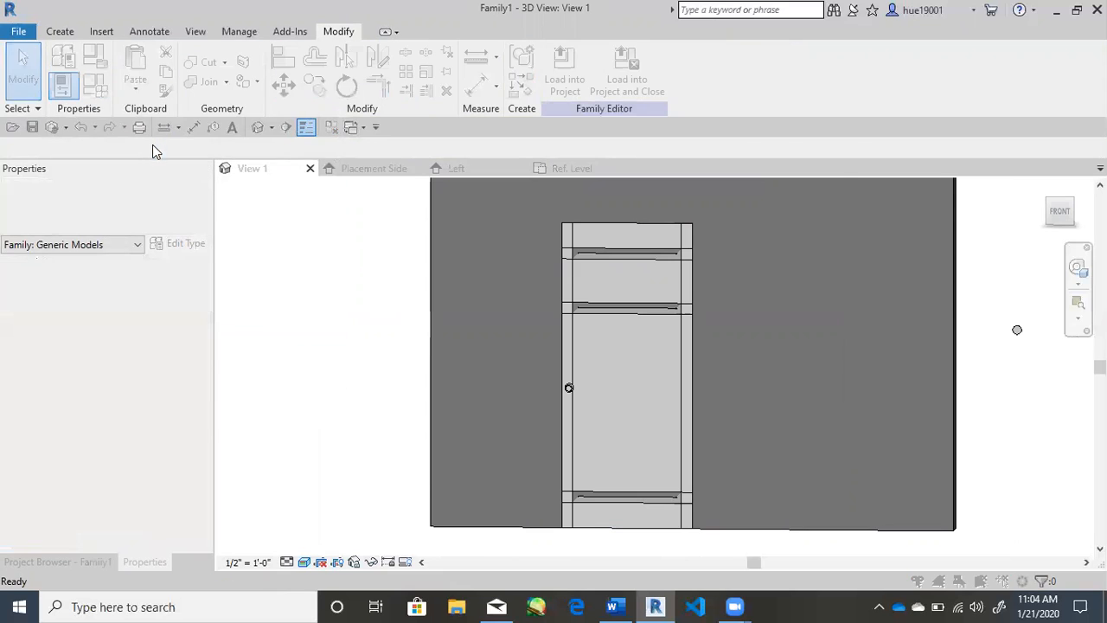
click(276, 226)
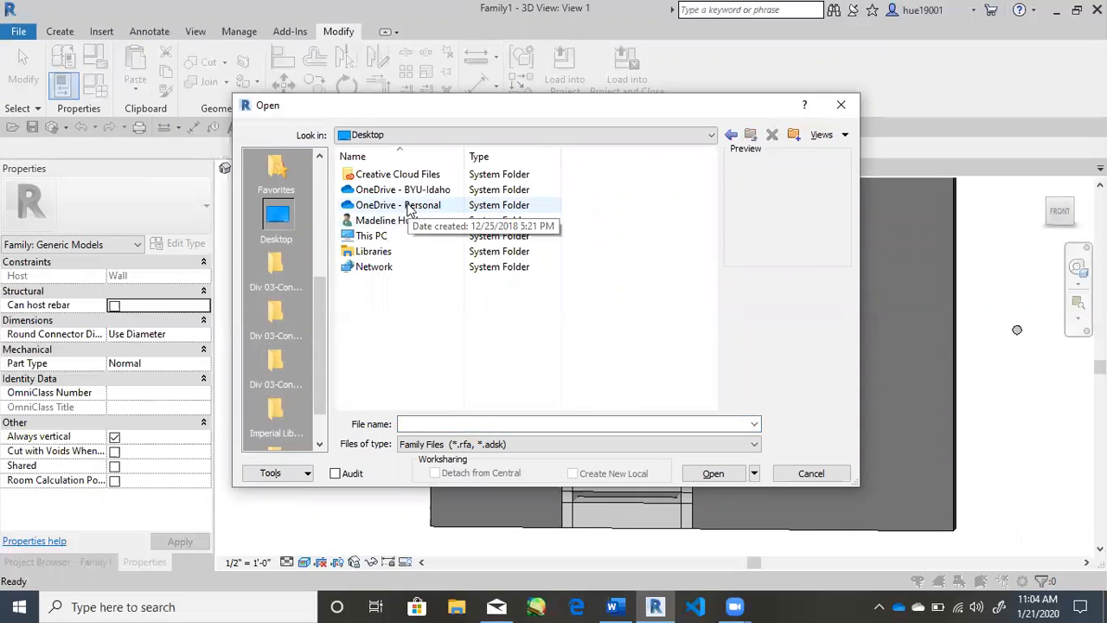
double_click(419, 195)
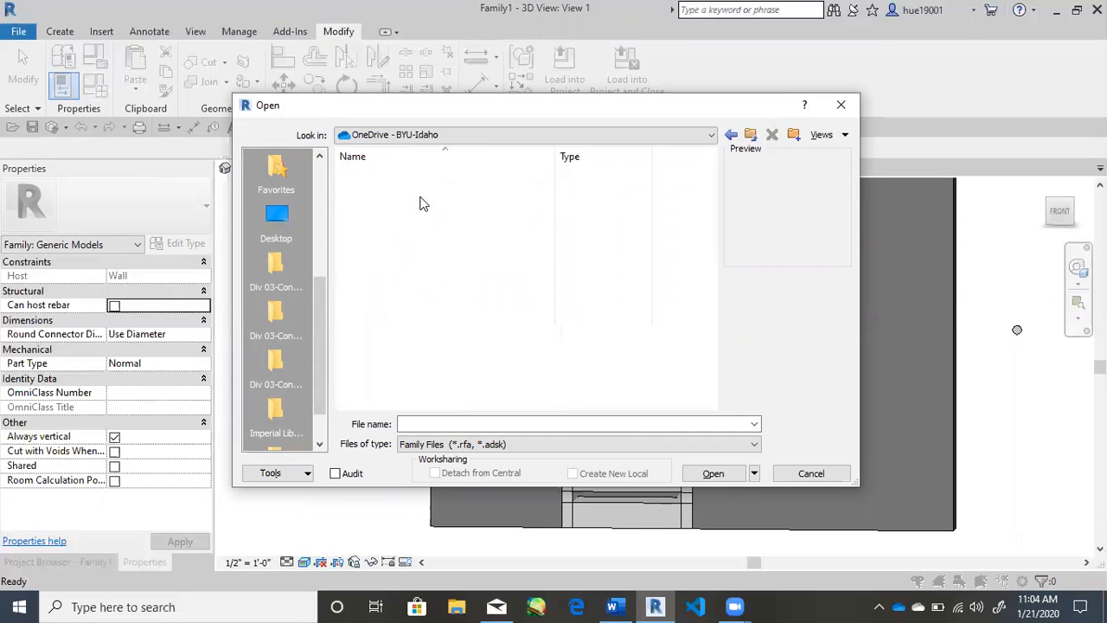
double_click(420, 193)
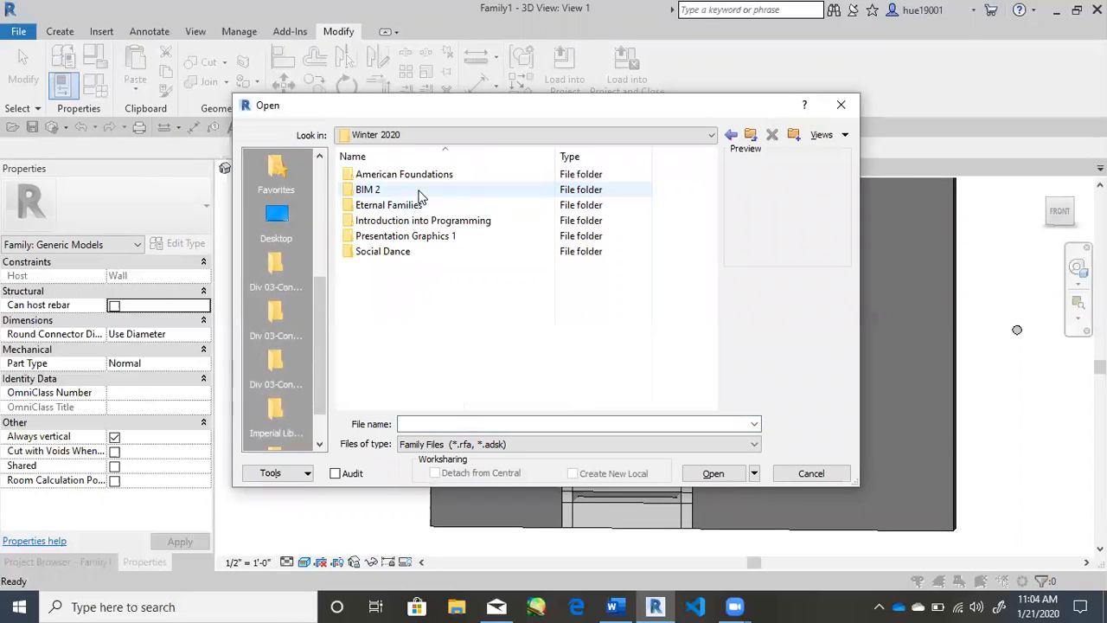
double_click(420, 192)
double_click(401, 281)
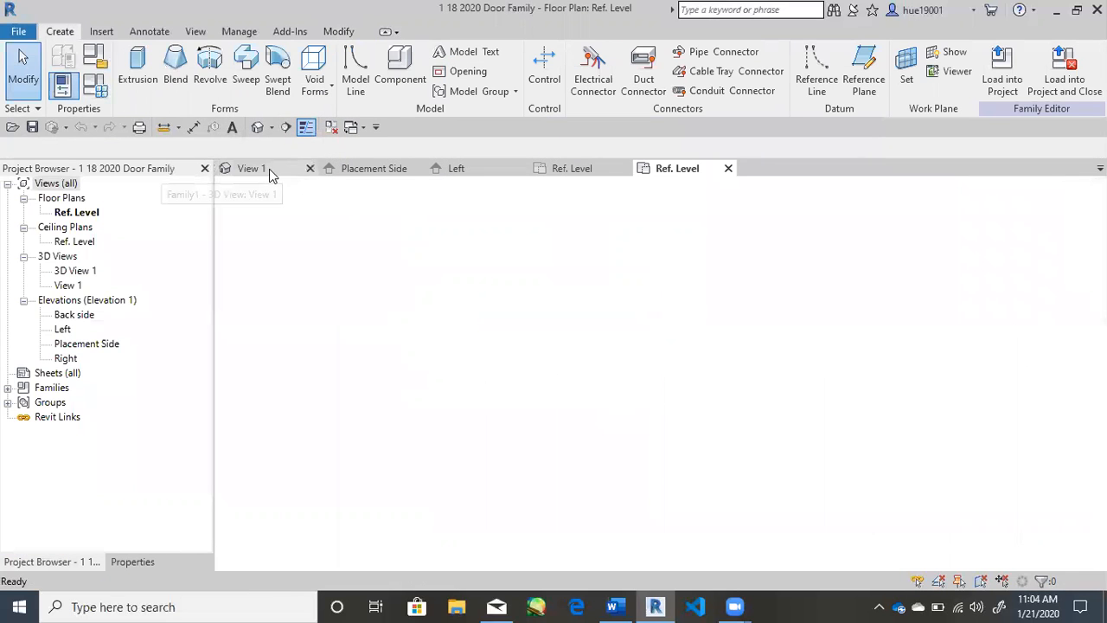
Step: Open the 3D view named View 1 of the 1 18 2020 Door Family
click(269, 169)
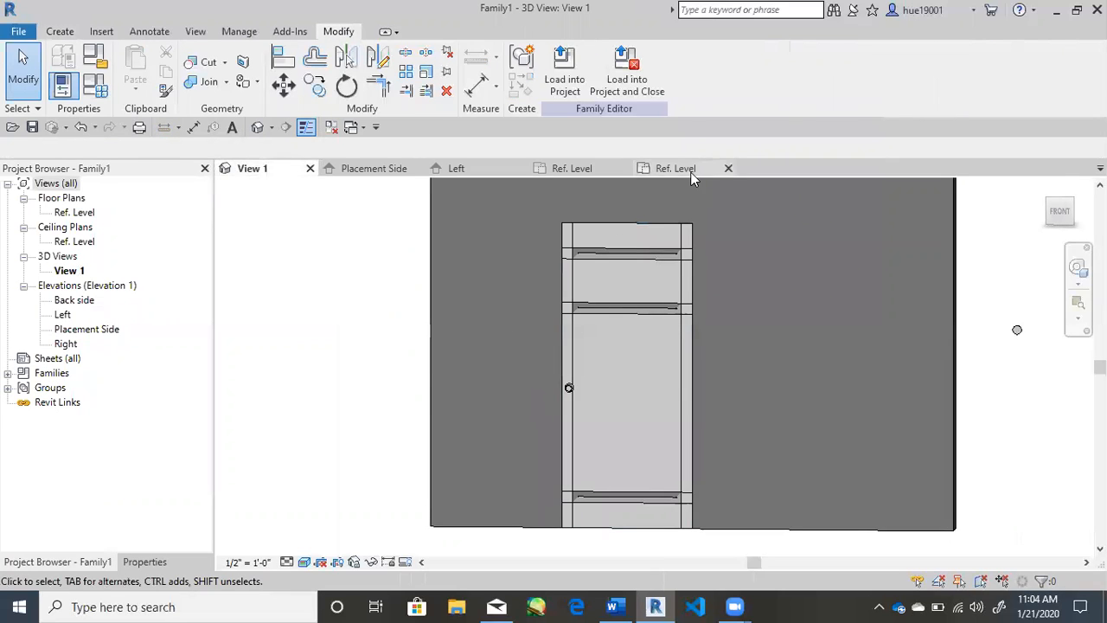
click(692, 175)
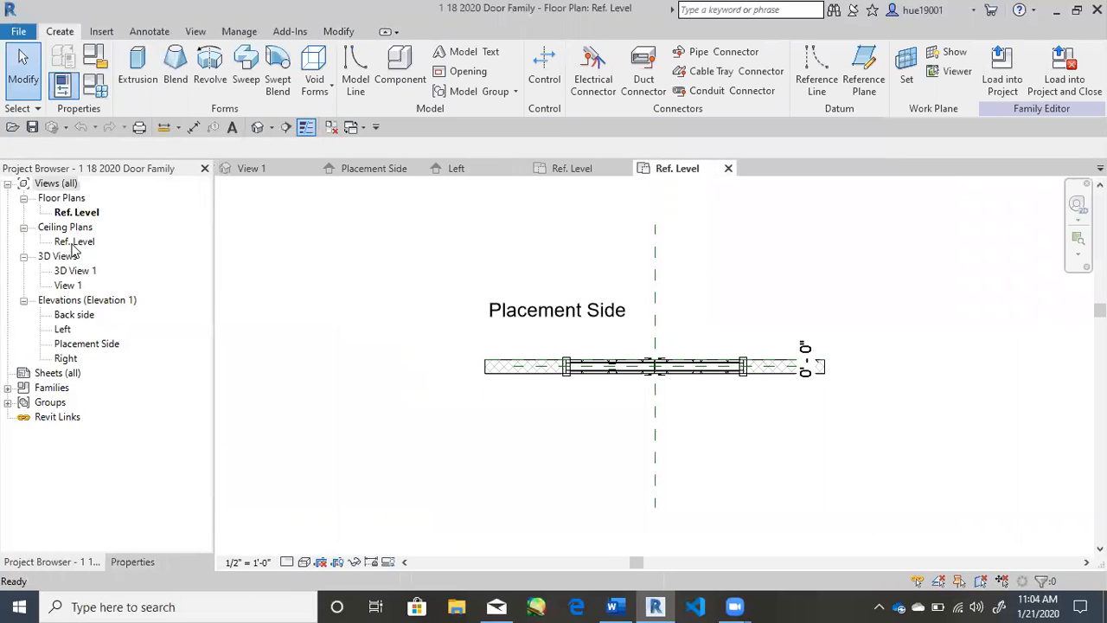
click(75, 271)
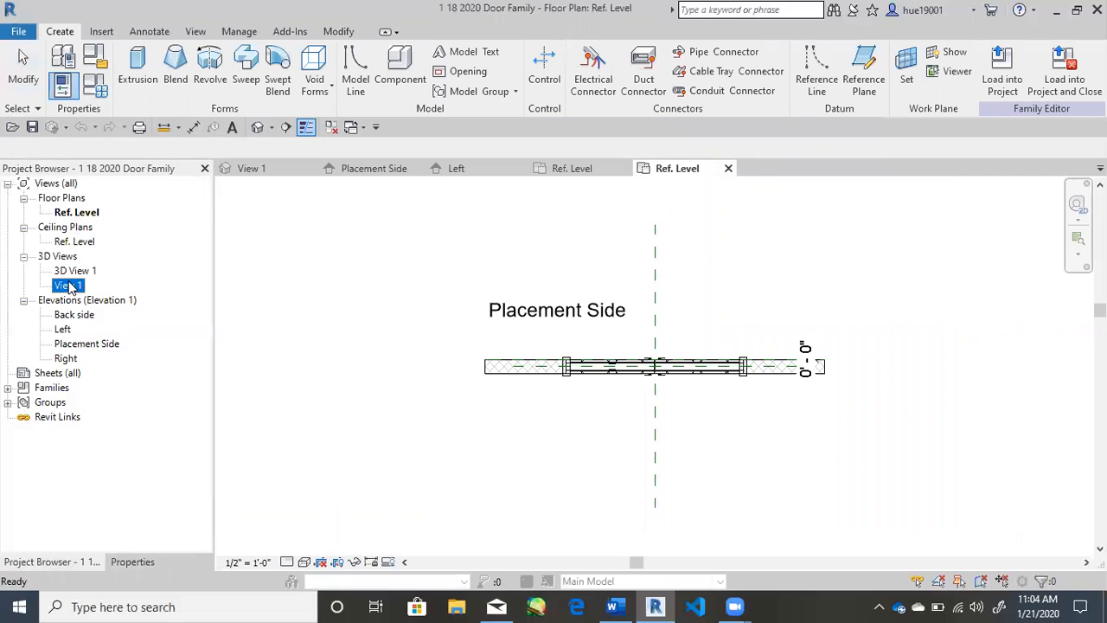
double_click(69, 286)
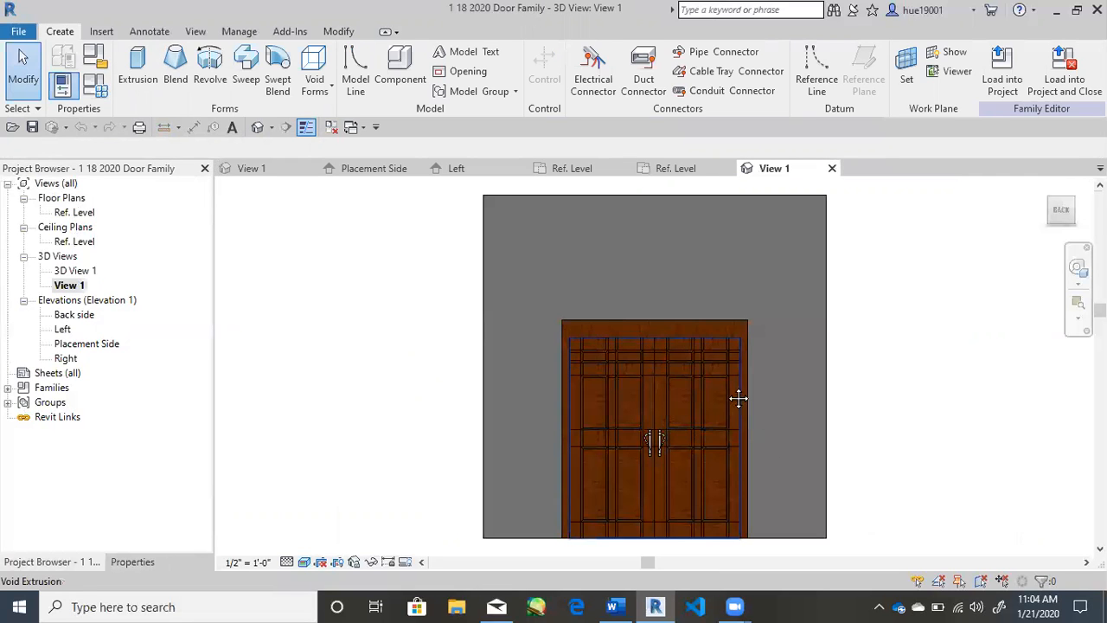
Step: Display the double door in the Hidden Line visual style and look over its panel edges
scroll(647, 330, up, 4)
mouse_move(668, 328)
shift+middle_down()
mouse_move(672, 346)
mouse_move(620, 343)
mouse_move(662, 344)
shift+middle_up()
click(303, 562)
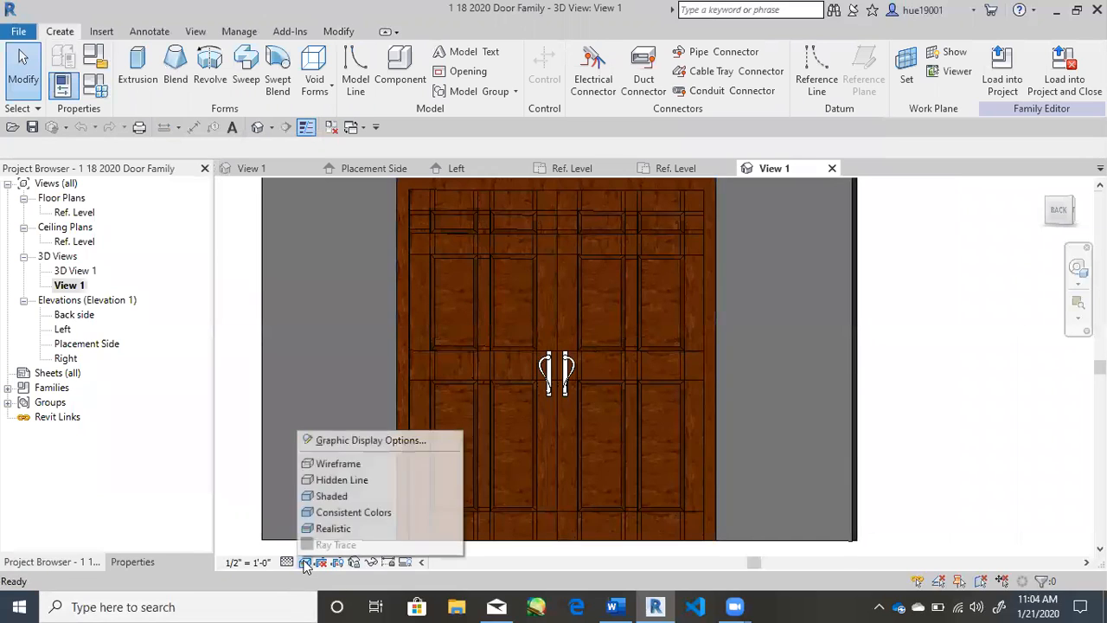
click(363, 480)
shift+middle_drag(617, 392, 639, 389)
shift+middle_drag(904, 375, 968, 384)
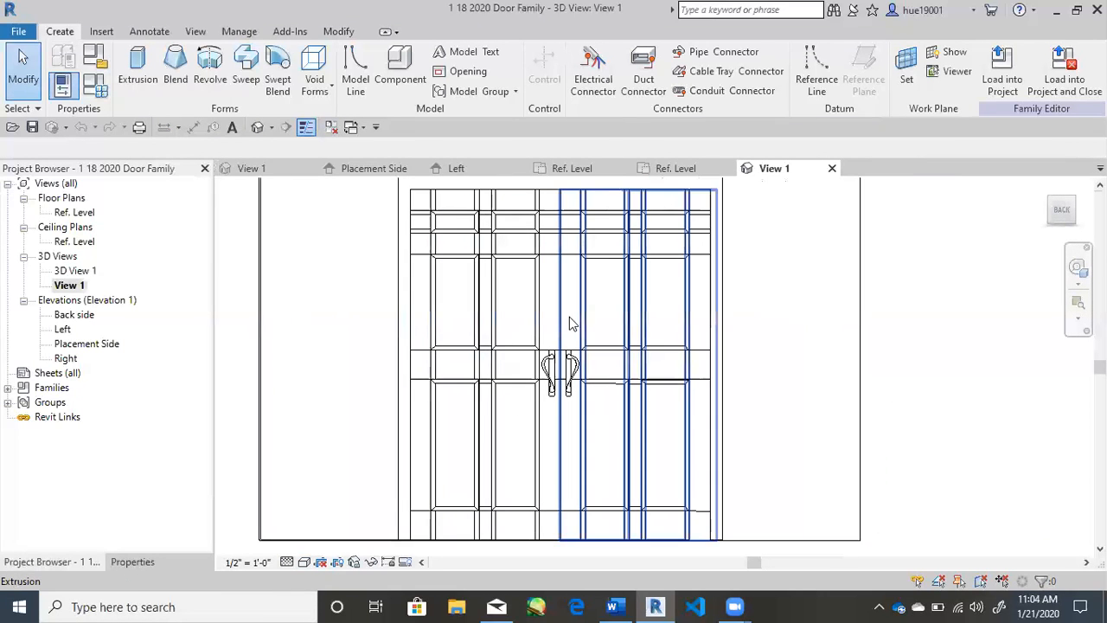
Step: Set the double door's view to the Realistic visual style and examine the recessed wood panels up close from several angles
click(305, 562)
click(335, 524)
shift+middle_drag(647, 362, 478, 291)
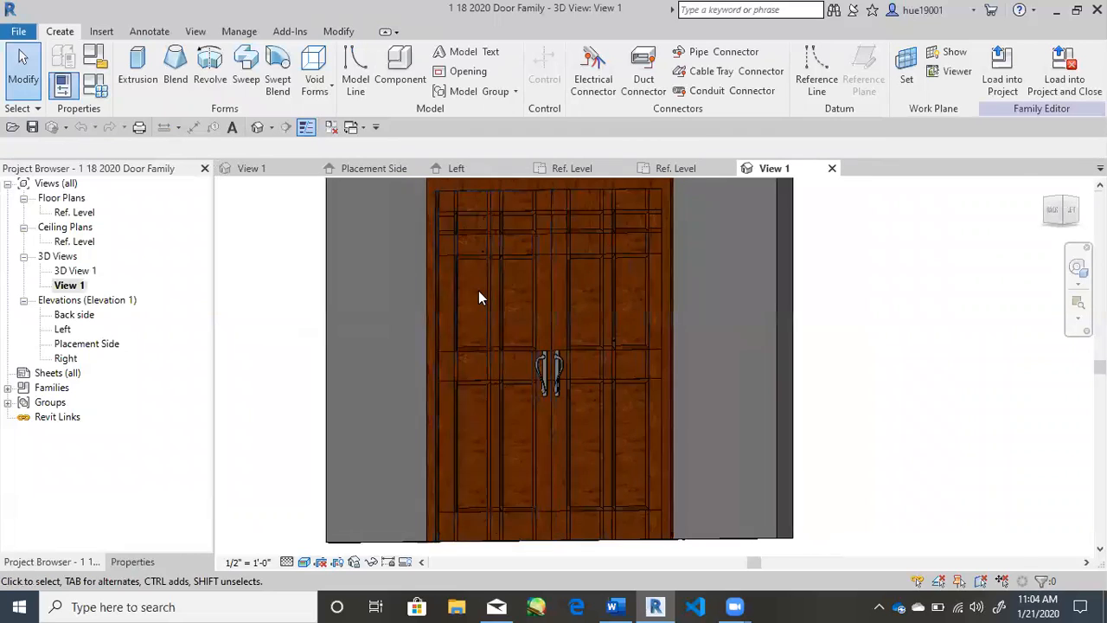
scroll(471, 228, up, 5)
middle_drag(471, 229, 454, 350)
scroll(452, 266, up, 2)
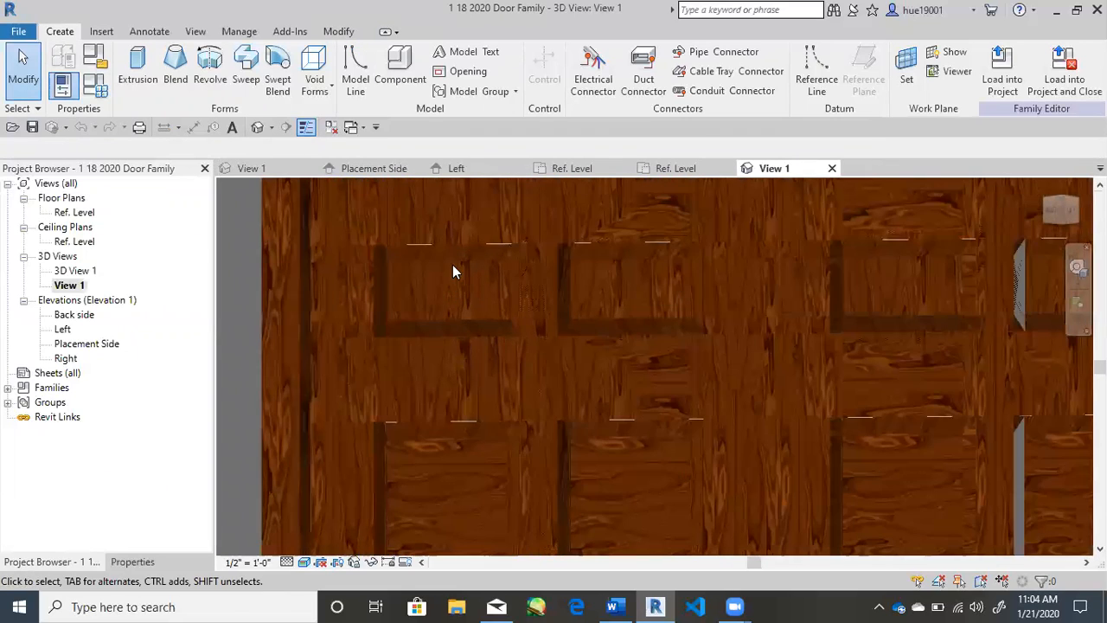
scroll(429, 285, down, 5)
shift+middle_drag(358, 286, 533, 281)
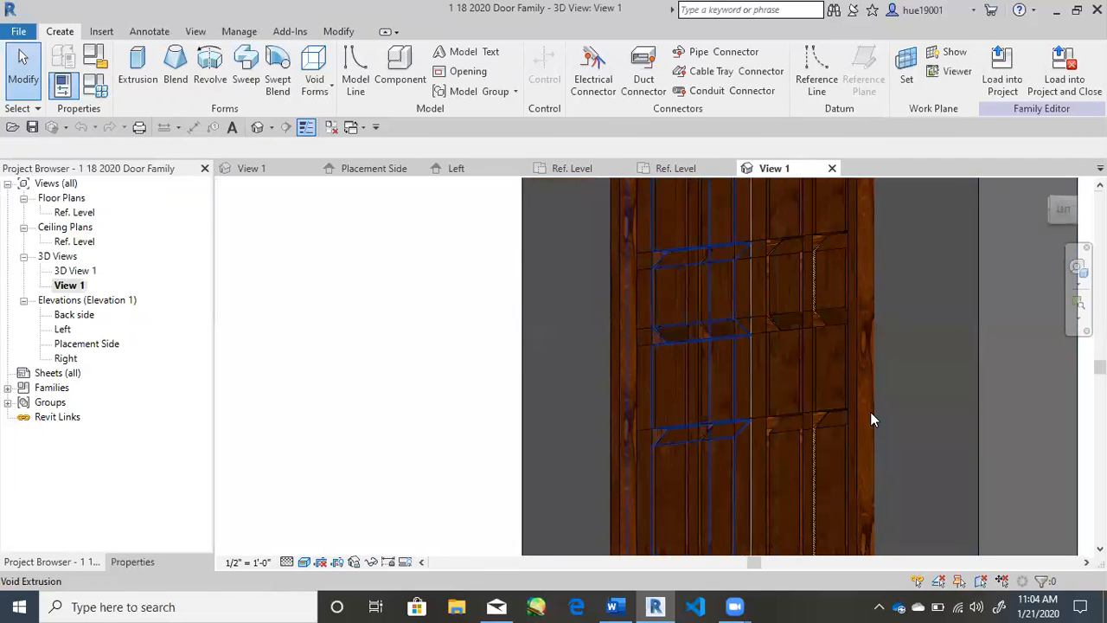
shift+middle_drag(616, 377, 941, 403)
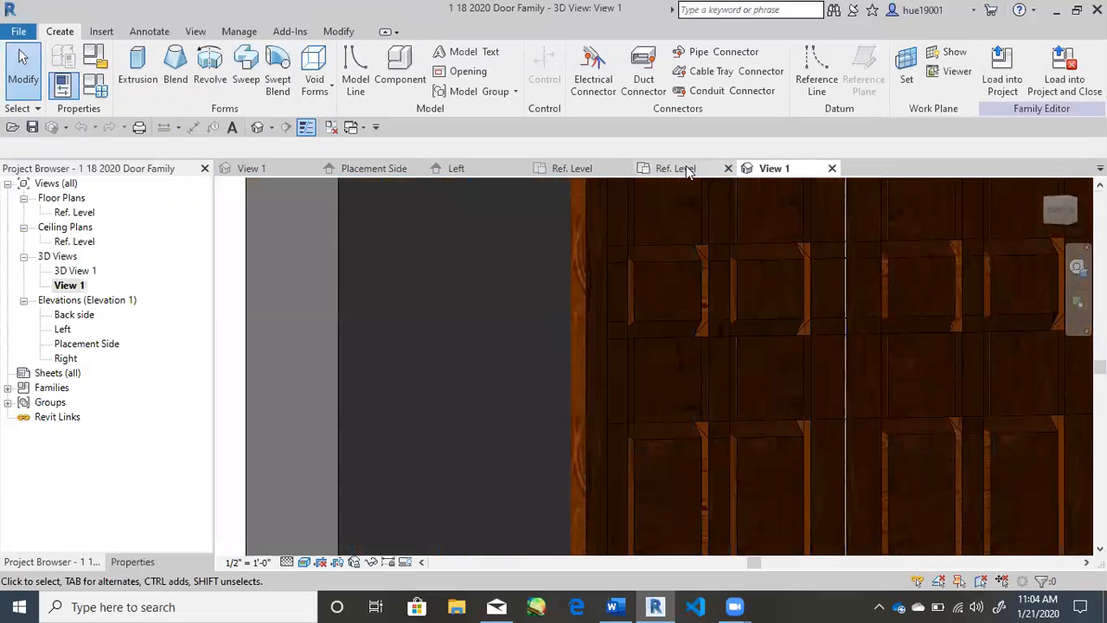
Step: Return to Family1's 3D view and examine the single door's grooves and knob for comparison
click(674, 169)
click(263, 168)
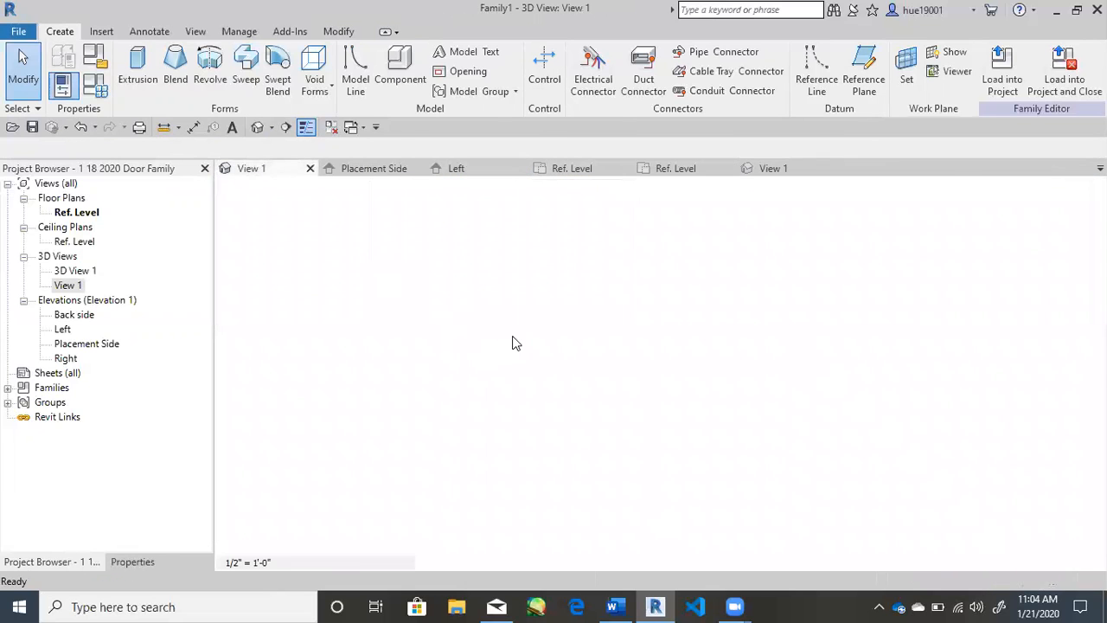
scroll(677, 283, up, 5)
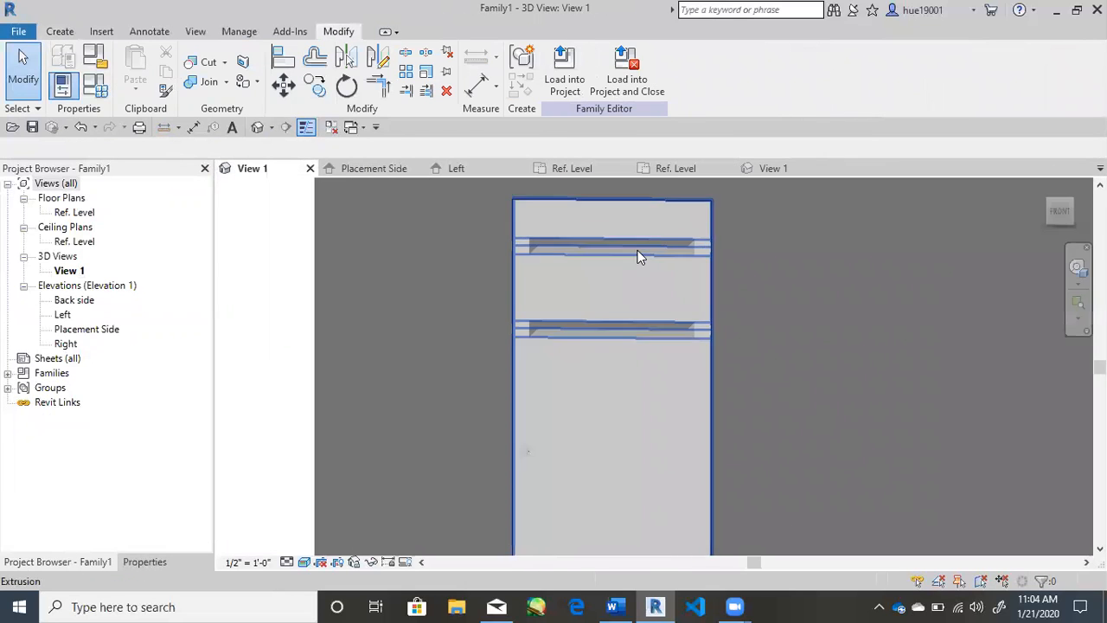
middle_drag(561, 389, 519, 308)
scroll(520, 308, down, 3)
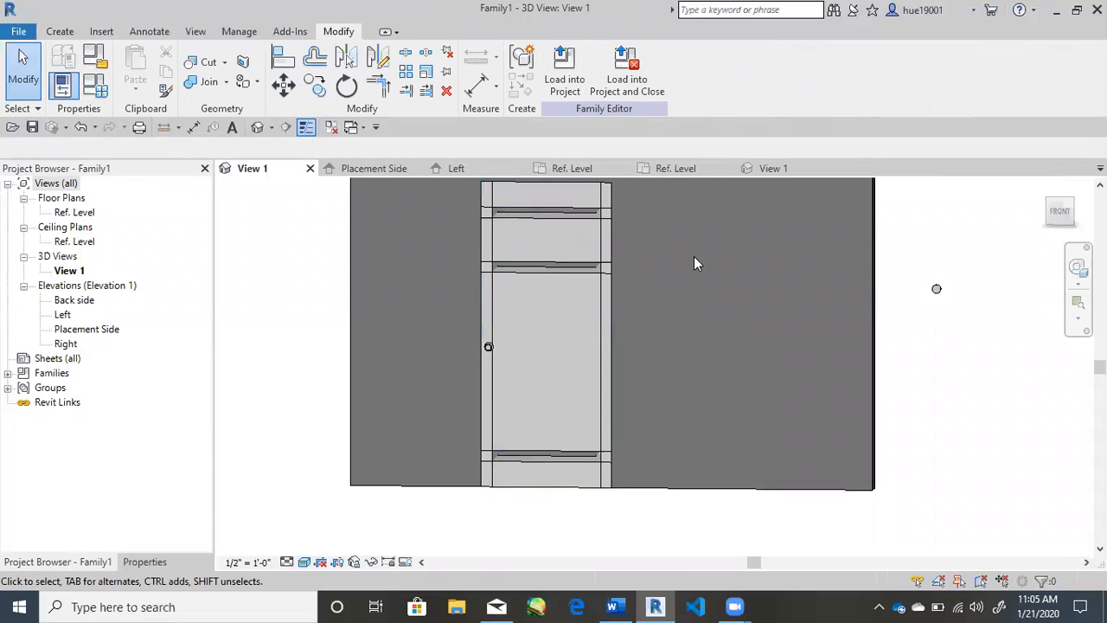
Step: Switch back to the 1 18 2020 Door Family's 3D view and review the whole double door with its frame and handles
click(772, 169)
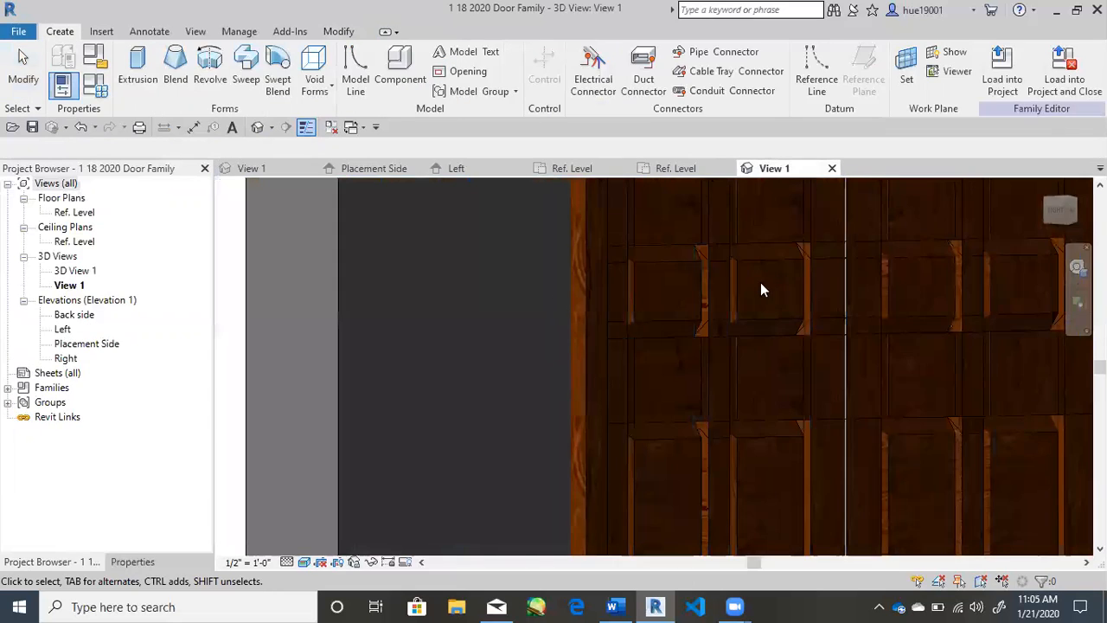
scroll(763, 290, down, 5)
middle_drag(856, 429, 424, 348)
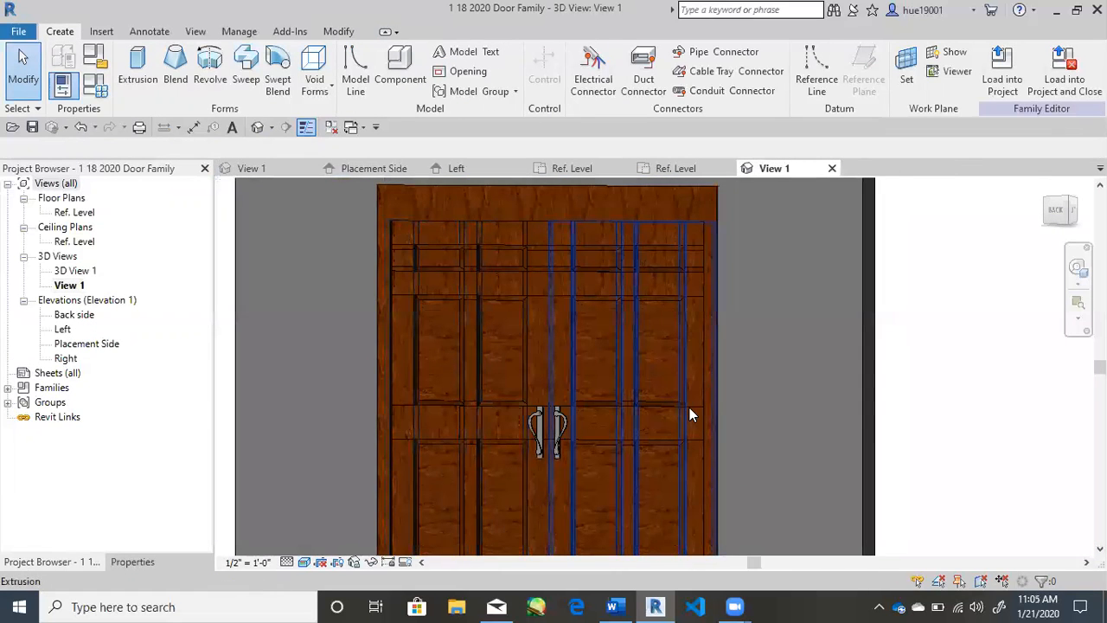
scroll(689, 407, down, 4)
middle_drag(670, 423, 656, 384)
scroll(657, 384, up, 2)
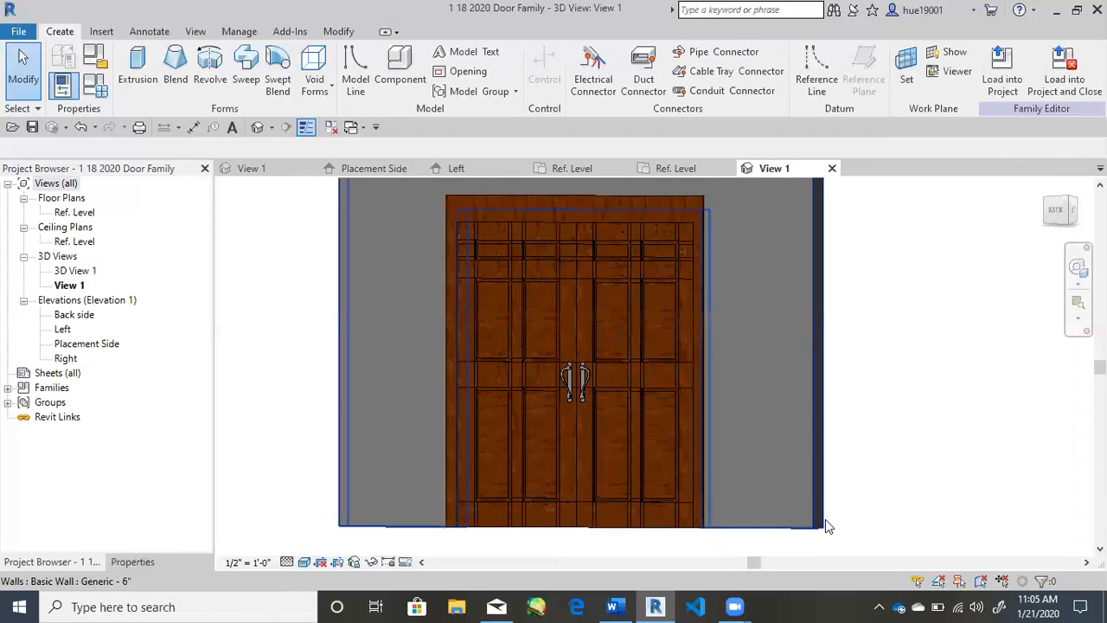